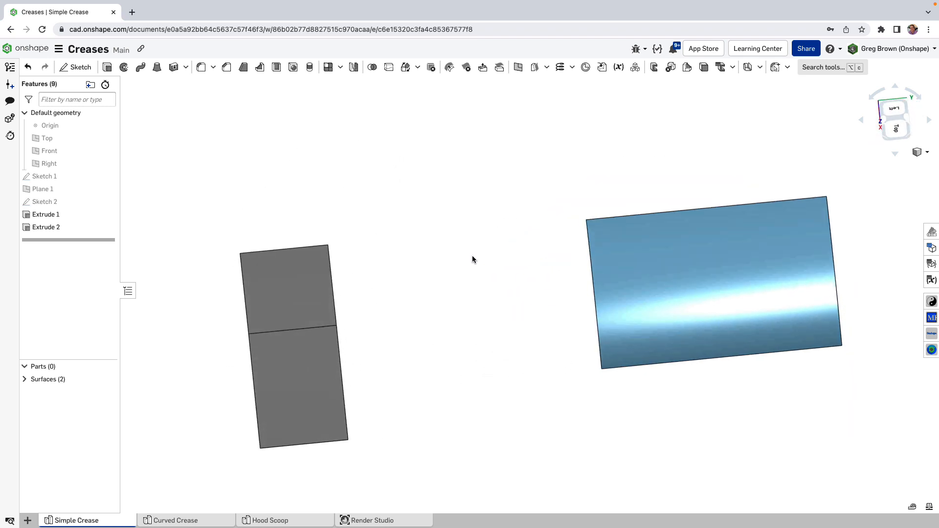
List the model's surfaces and examine Surface 1 and the neighbouring creased surface
{"action": "left_click", "coordinate": [22, 380]}
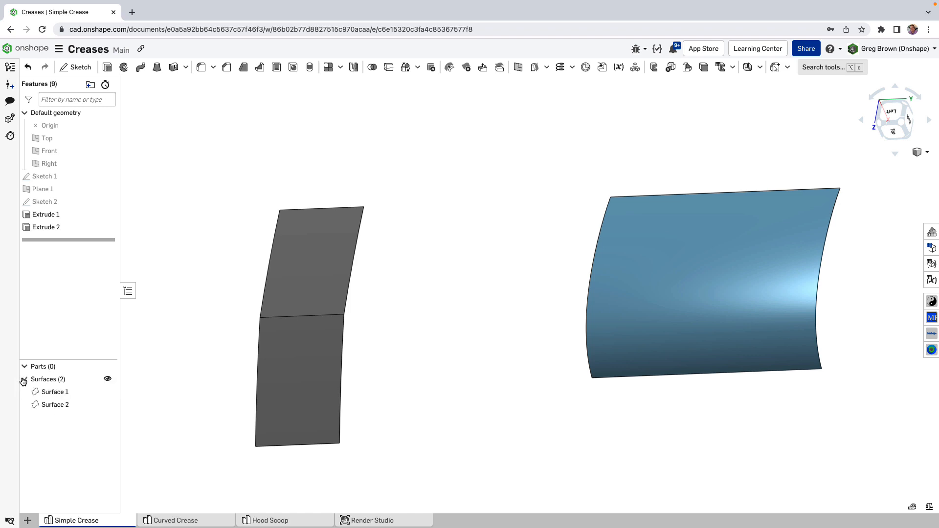
{"action": "left_click", "coordinate": [65, 392]}
{"action": "right_click_drag", "start_coordinate": [485, 299], "coordinate": [529, 295]}
{"action": "key", "text": "space"}
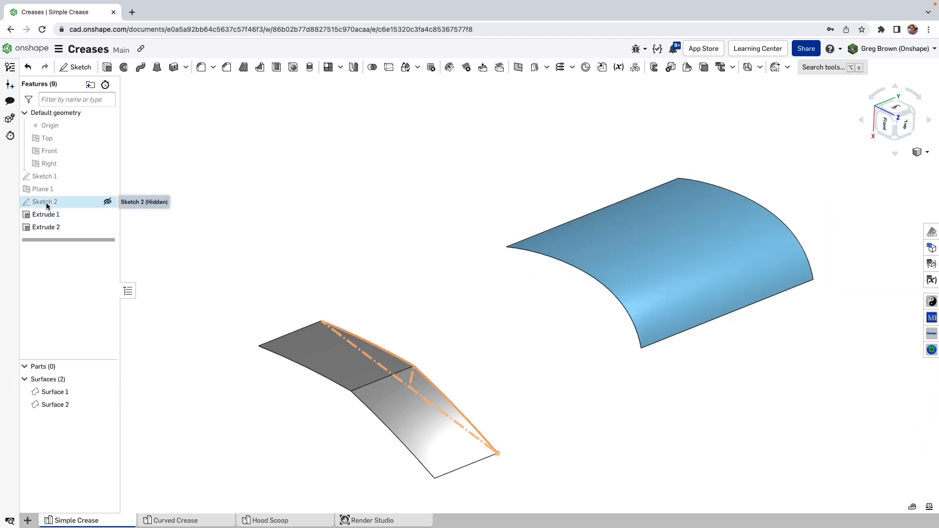
Open Sketch 1 for editing and view it straight on from the front
{"action": "right_click", "coordinate": [58, 177]}
{"action": "left_click", "coordinate": [88, 199]}
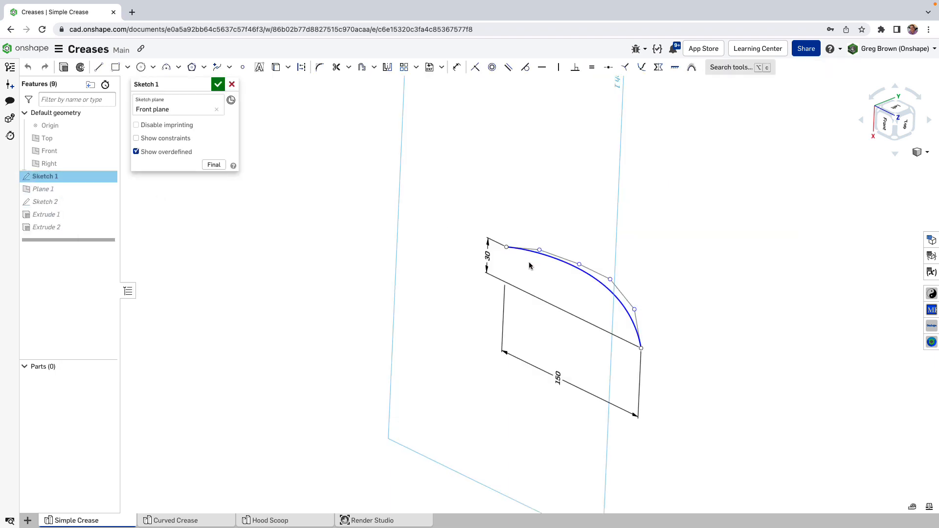
{"action": "mouse_move", "coordinate": [530, 262]}
{"action": "right_mouse_down"}
{"action": "mouse_move", "coordinate": [574, 247]}
{"action": "mouse_move", "coordinate": [591, 273]}
{"action": "mouse_move", "coordinate": [597, 261]}
{"action": "mouse_move", "coordinate": [590, 269]}
{"action": "right_mouse_up"}
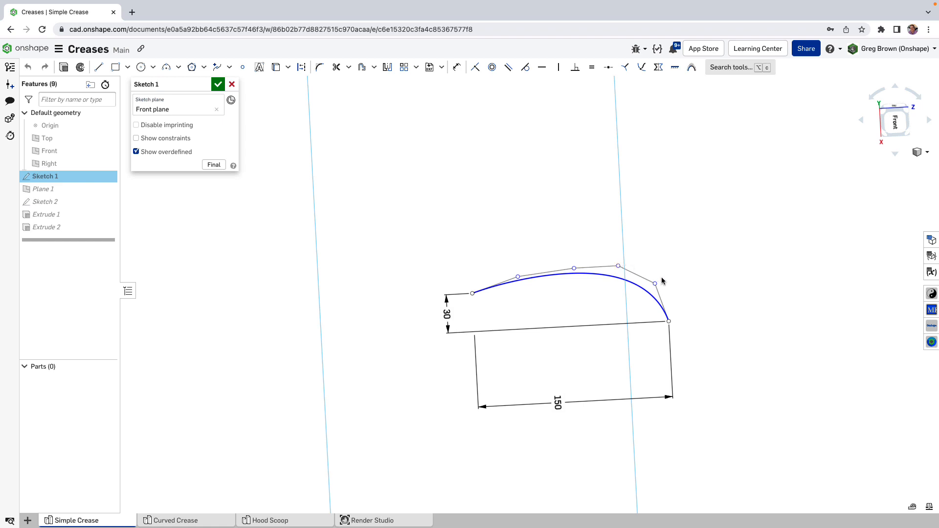
{"action": "mouse_move", "coordinate": [691, 297]}
{"action": "right_mouse_down"}
{"action": "mouse_move", "coordinate": [717, 241]}
{"action": "mouse_move", "coordinate": [685, 283]}
{"action": "right_mouse_up"}
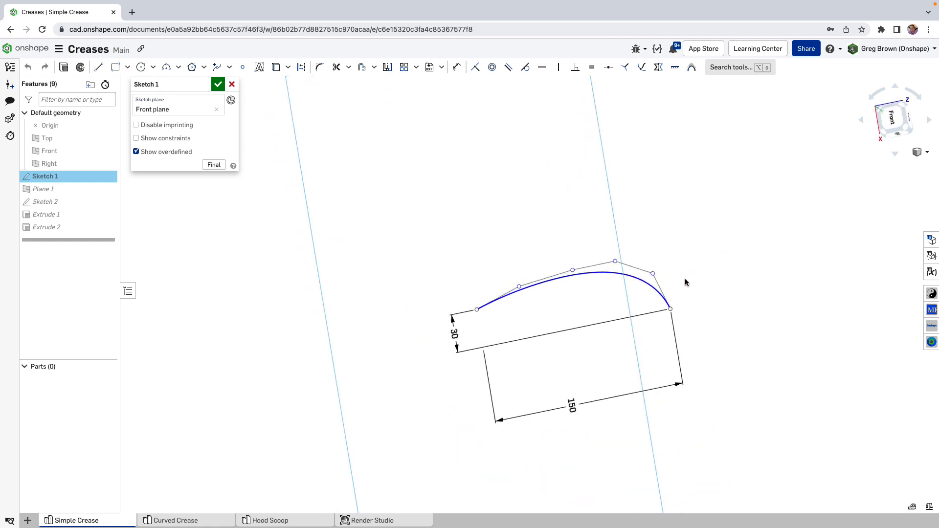
{"action": "left_click", "coordinate": [893, 119]}
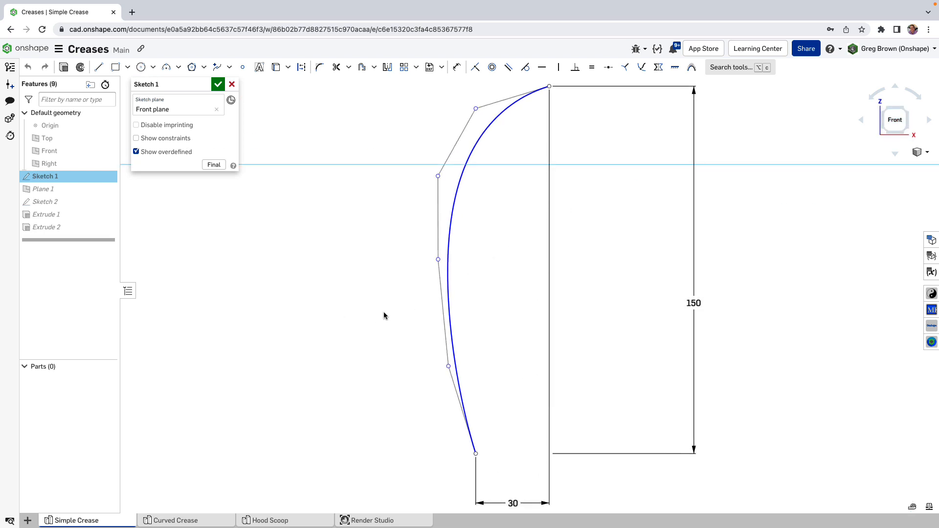
Display curvature combs on the control-point spline in Sketch 1
{"action": "left_click", "coordinate": [451, 226]}
{"action": "key", "text": "shift+c"}
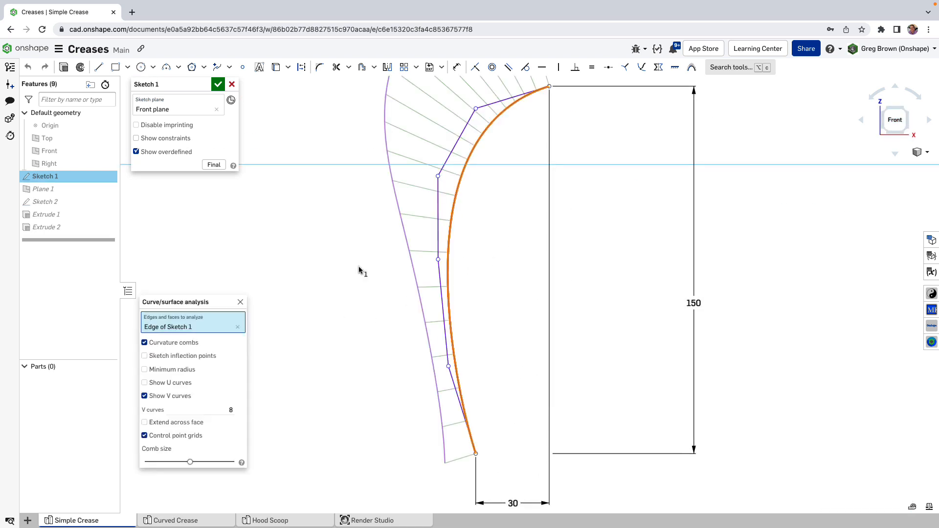
{"action": "scroll", "coordinate": [431, 395], "scroll_direction": "down", "scroll_amount": 2}
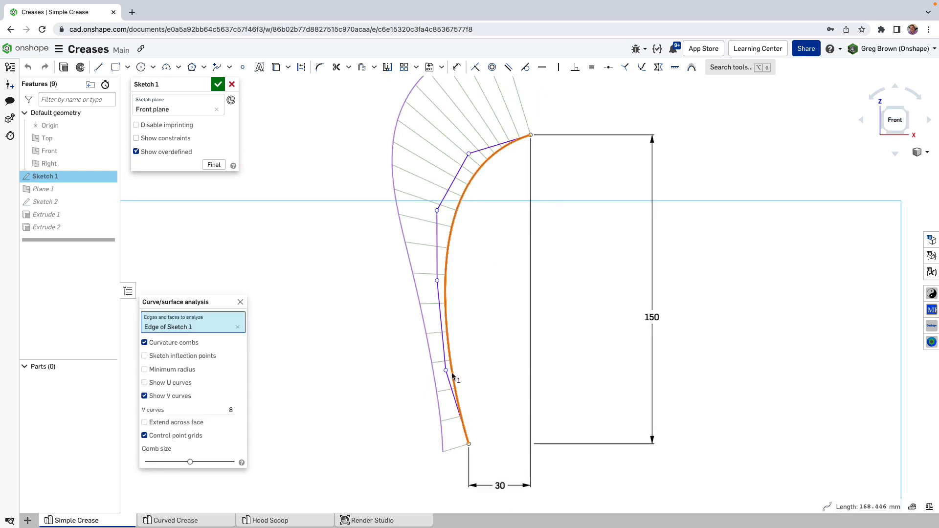
{"action": "left_click", "coordinate": [365, 274]}
Reshape the Sketch 1 spline by moving its two middle control points slightly outward, and accept the sketch
{"action": "left_click_drag", "start_coordinate": [438, 212], "coordinate": [436, 209]}
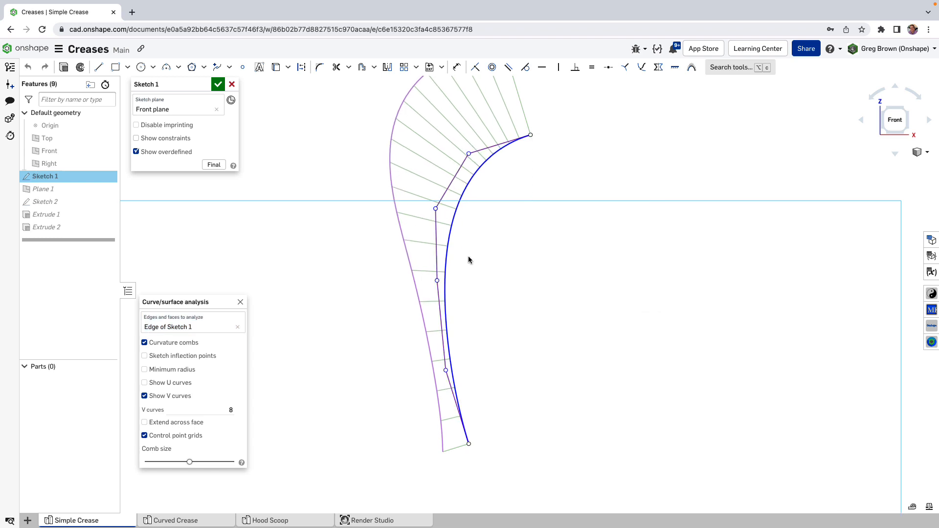
{"action": "scroll", "coordinate": [472, 356], "scroll_direction": "up", "scroll_amount": 1}
{"action": "scroll", "coordinate": [472, 356], "scroll_direction": "down", "scroll_amount": 4}
{"action": "mouse_move", "coordinate": [445, 244]}
{"action": "left_mouse_down"}
{"action": "mouse_move", "coordinate": [438, 247]}
{"action": "mouse_move", "coordinate": [448, 227]}
{"action": "mouse_move", "coordinate": [446, 241]}
{"action": "mouse_move", "coordinate": [423, 241]}
{"action": "mouse_move", "coordinate": [442, 245]}
{"action": "mouse_move", "coordinate": [436, 251]}
{"action": "mouse_move", "coordinate": [428, 237]}
{"action": "mouse_move", "coordinate": [439, 225]}
{"action": "mouse_move", "coordinate": [430, 251]}
{"action": "mouse_move", "coordinate": [436, 247]}
{"action": "left_mouse_up"}
{"action": "left_click_drag", "start_coordinate": [446, 299], "coordinate": [439, 299]}
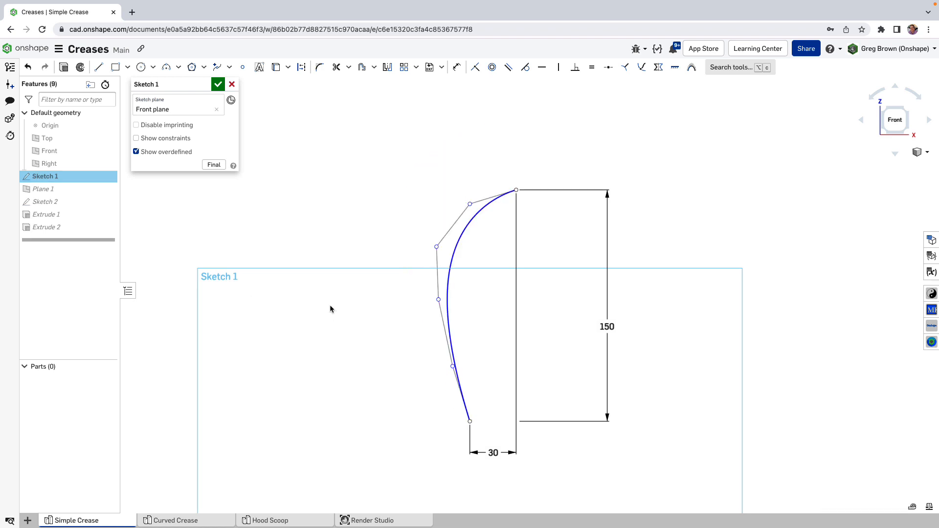
{"action": "right_click", "coordinate": [364, 214]}
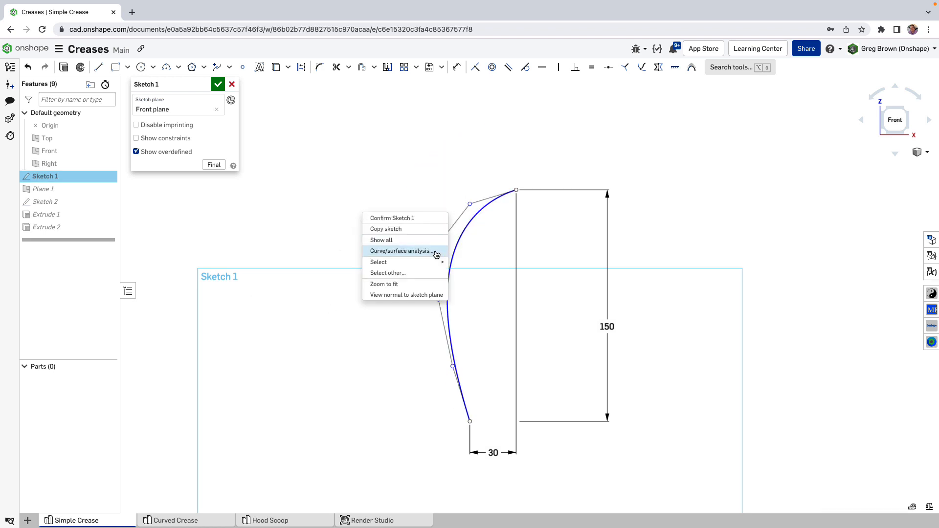
{"action": "left_click", "coordinate": [408, 162]}
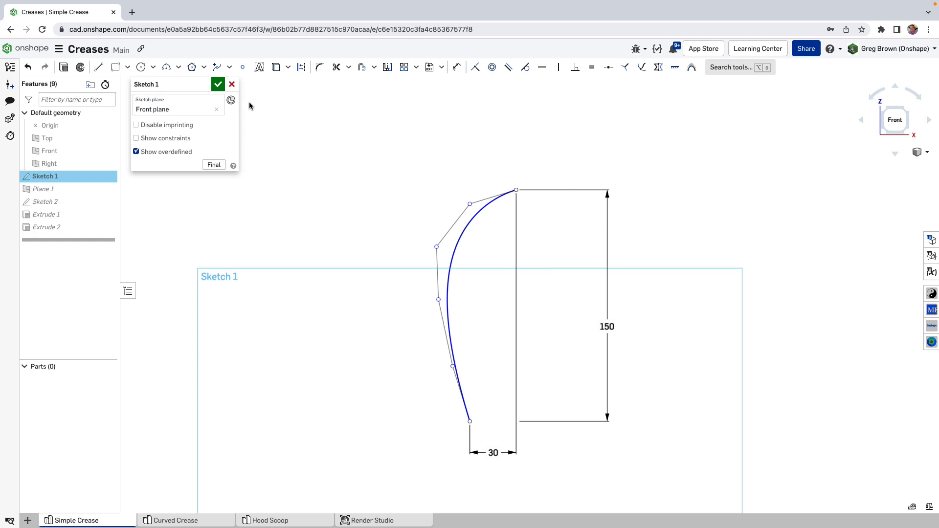
{"action": "left_click", "coordinate": [225, 84]}
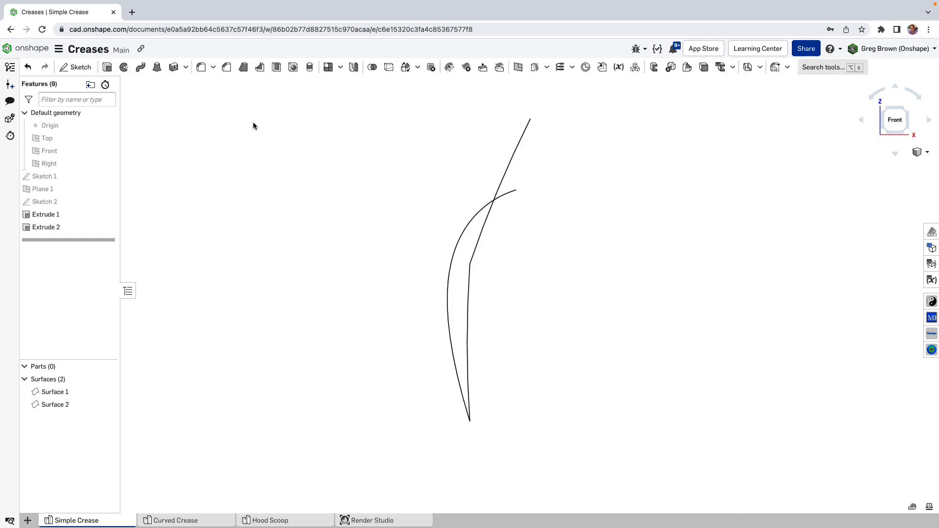
Run the curve/surface analysis on the face of Extrude 1 to view its curvature combs
{"action": "right_click_drag", "start_coordinate": [305, 199], "coordinate": [489, 255]}
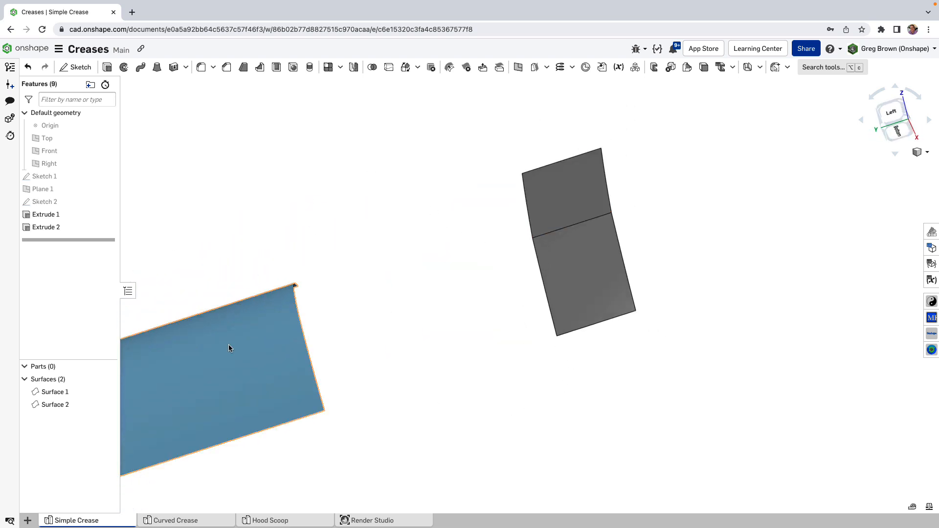
{"action": "left_click", "coordinate": [228, 347]}
{"action": "scroll", "coordinate": [488, 296], "scroll_direction": "down", "scroll_amount": 2}
{"action": "key", "text": "shift+c"}
{"action": "middle_click_drag", "start_coordinate": [347, 340], "coordinate": [509, 301]}
{"action": "right_click_drag", "start_coordinate": [511, 300], "coordinate": [326, 370]}
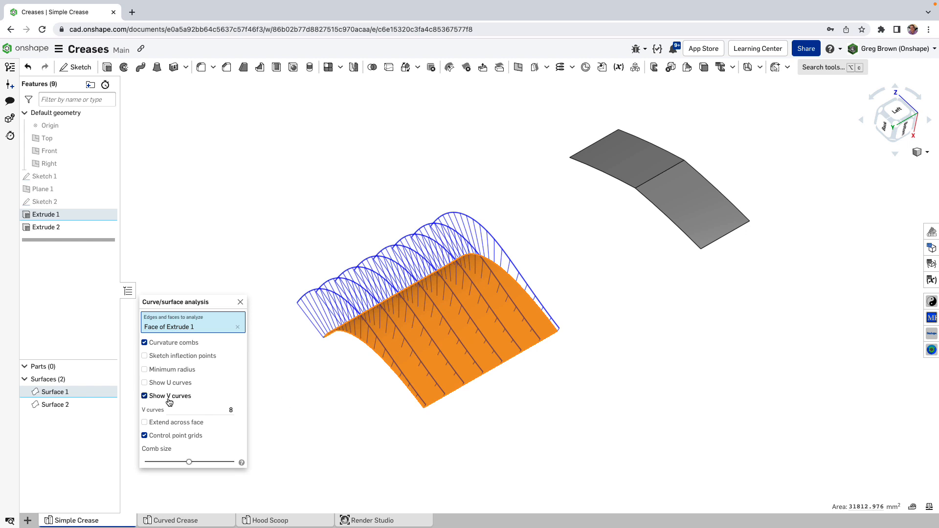
Turn the U curves on and back off in the analysis of the Extrude 1 face, and close the analysis
{"action": "left_click", "coordinate": [164, 383]}
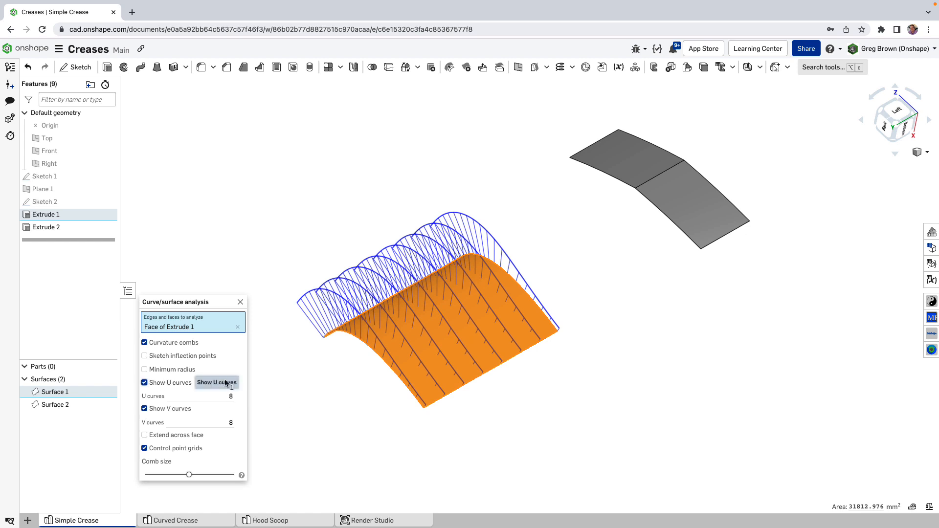
{"action": "left_click", "coordinate": [144, 383]}
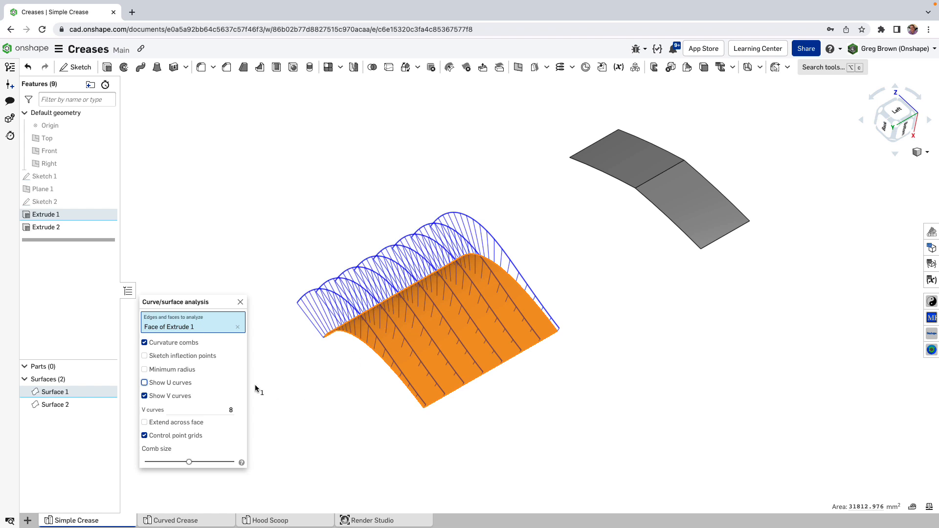
{"action": "mouse_move", "coordinate": [444, 337]}
{"action": "right_mouse_down"}
{"action": "mouse_move", "coordinate": [463, 312]}
{"action": "mouse_move", "coordinate": [433, 344]}
{"action": "right_mouse_up"}
{"action": "left_click", "coordinate": [239, 304]}
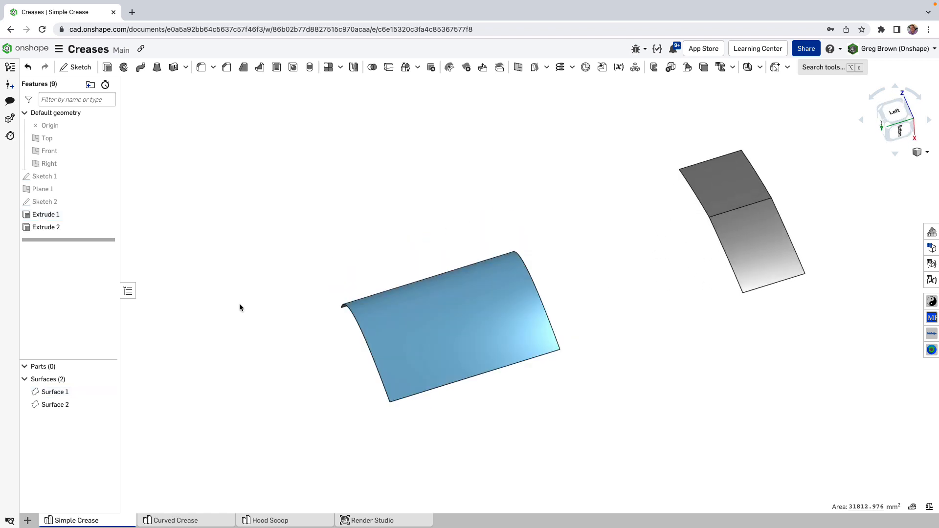
Examine the sharp crease between the two faces of the narrow surface and compare it with the smooth blue surface
{"action": "right_click_drag", "start_coordinate": [381, 289], "coordinate": [541, 296]}
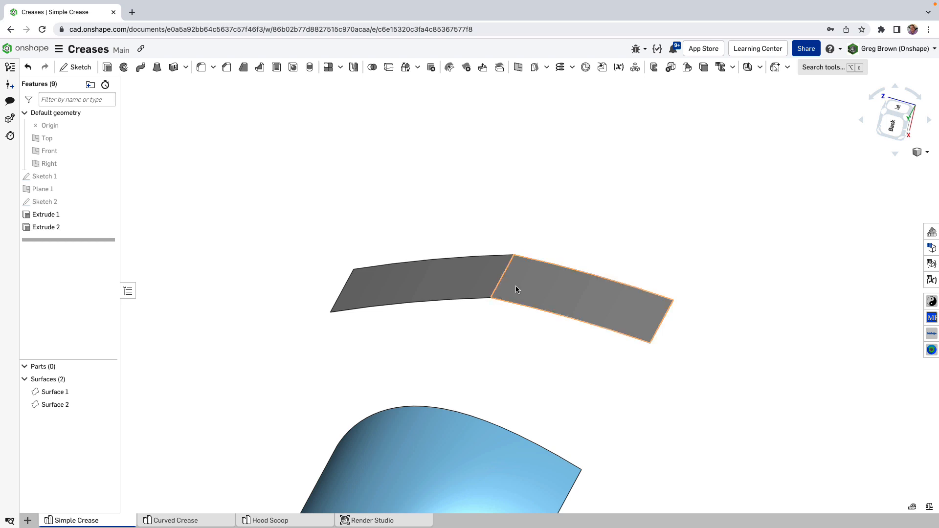
{"action": "right_click_drag", "start_coordinate": [517, 288], "coordinate": [383, 282]}
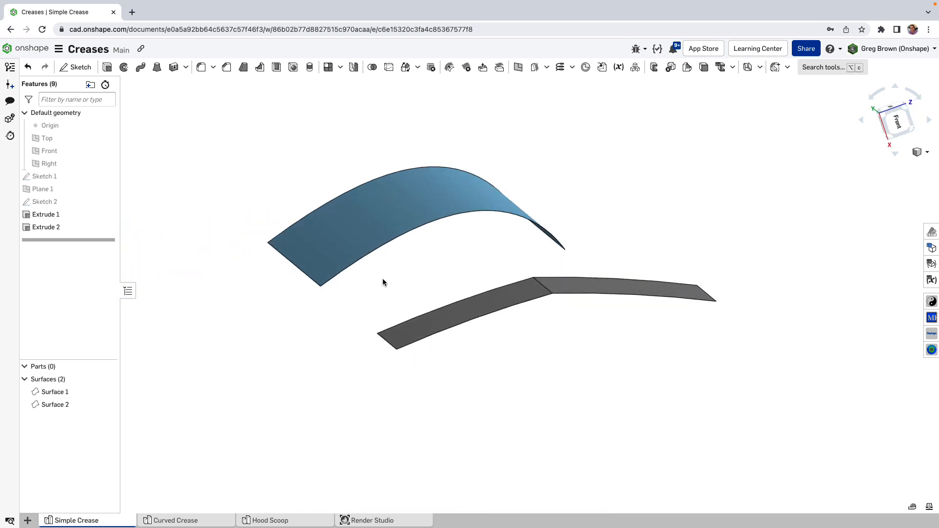
{"action": "scroll", "coordinate": [514, 292], "scroll_direction": "up", "scroll_amount": 10}
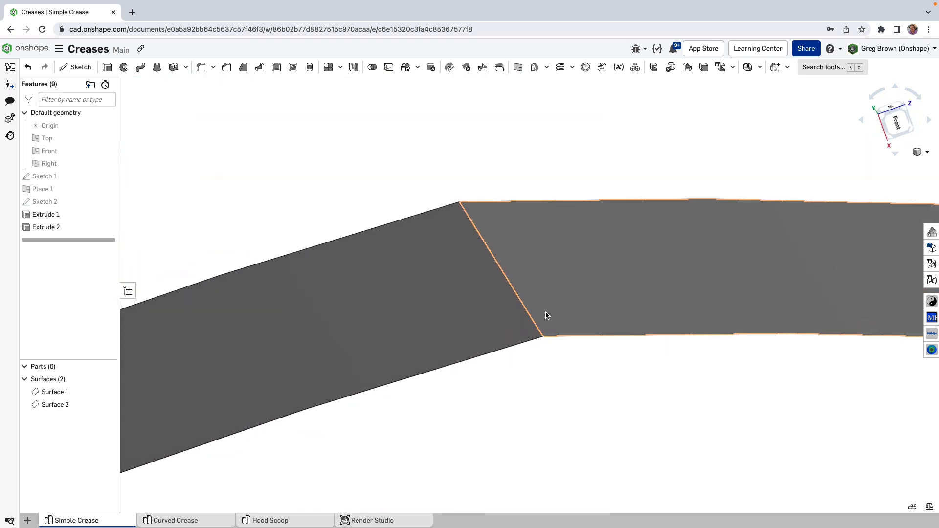
{"action": "right_click_drag", "start_coordinate": [546, 312], "coordinate": [528, 330]}
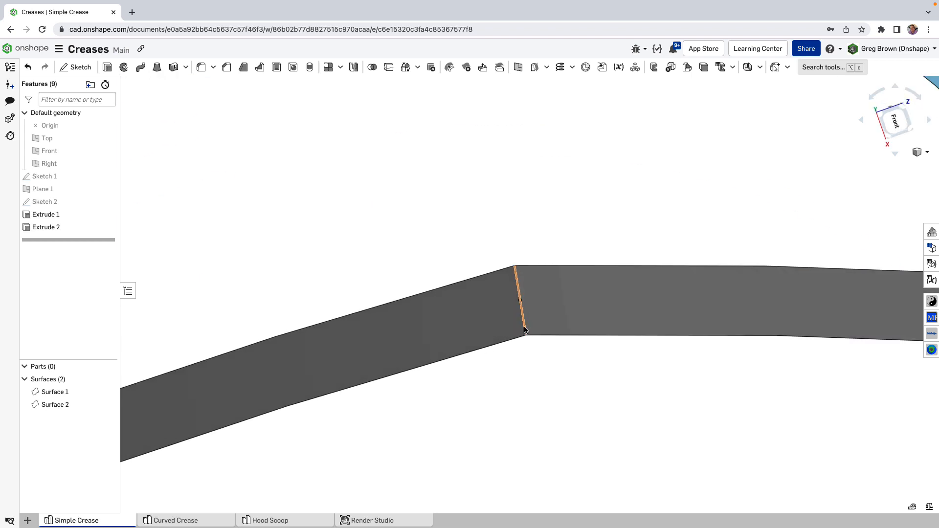
{"action": "scroll", "coordinate": [533, 318], "scroll_direction": "down", "scroll_amount": 10}
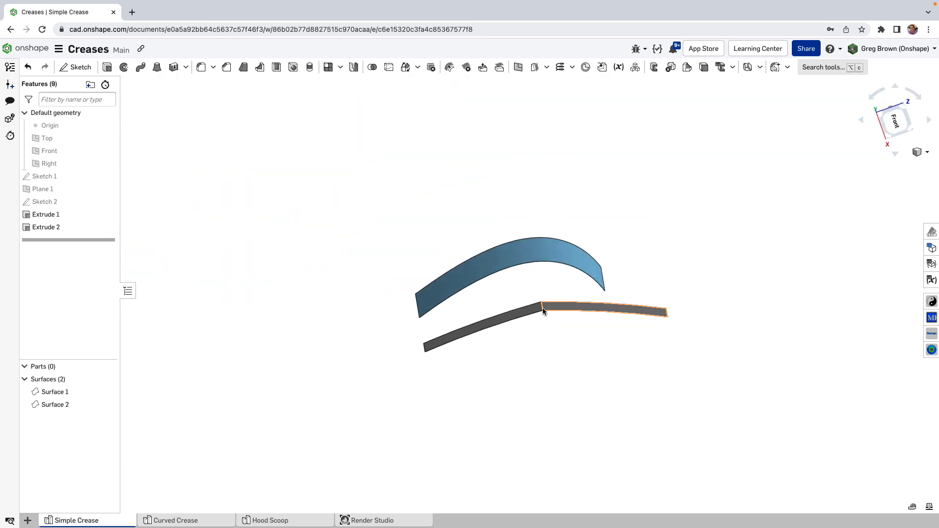
{"action": "right_click_drag", "start_coordinate": [542, 307], "coordinate": [585, 323]}
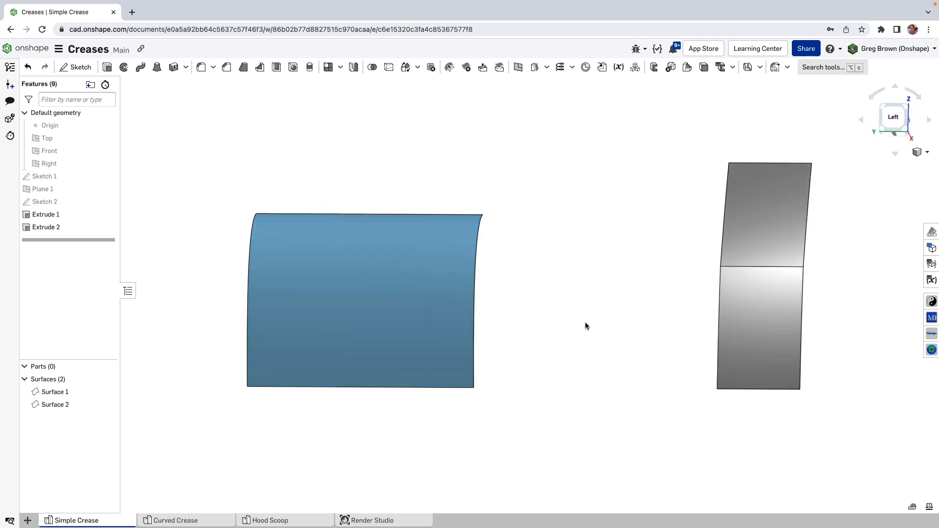
{"action": "right_click_drag", "start_coordinate": [613, 373], "coordinate": [576, 344]}
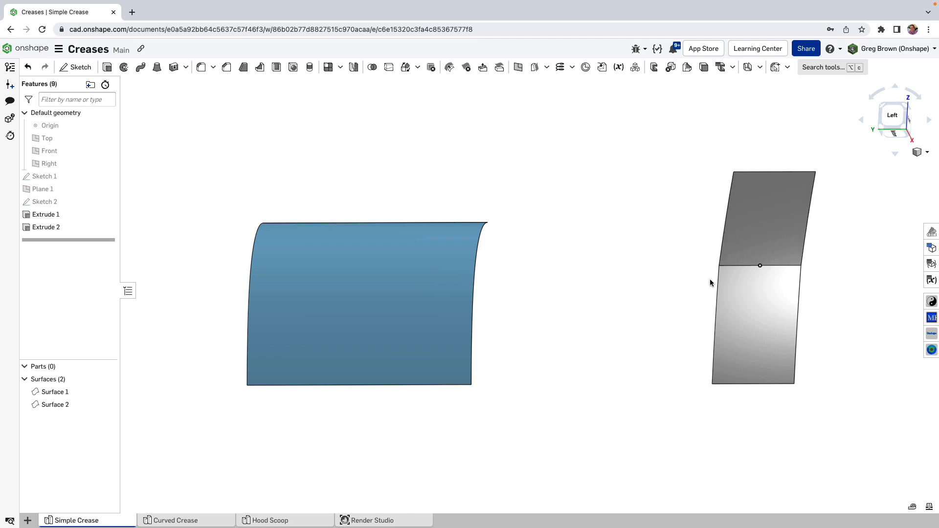
{"action": "right_click_drag", "start_coordinate": [438, 367], "coordinate": [533, 320]}
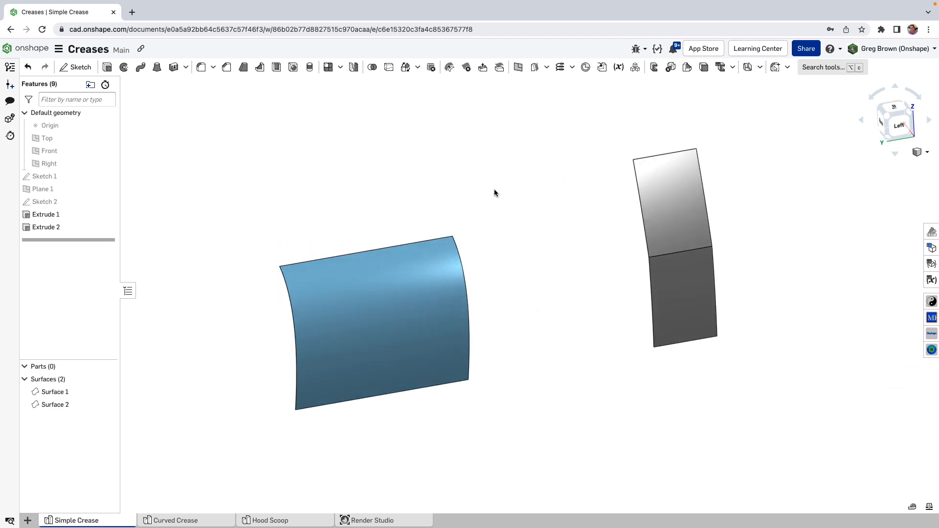
Start a bridging curve with both its start and end conditions set to Match position
{"action": "key", "text": "s"}
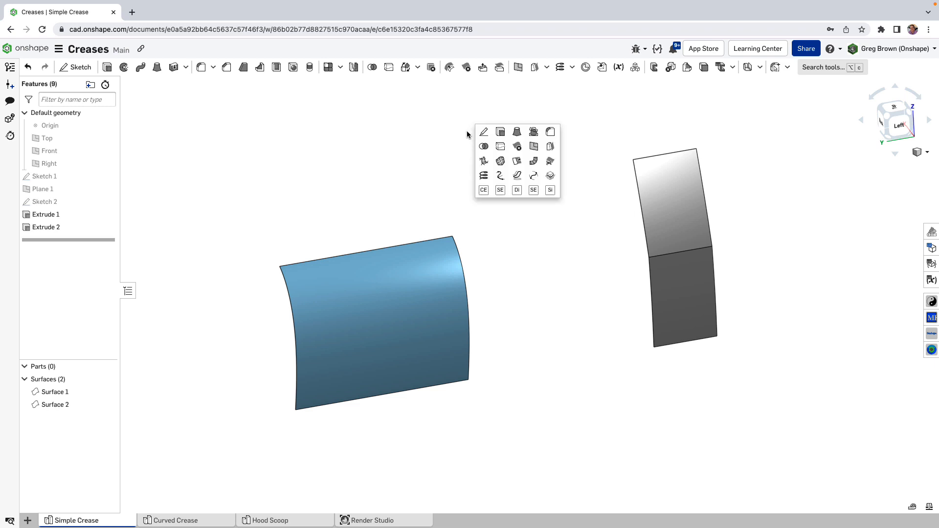
{"action": "key", "text": "s"}
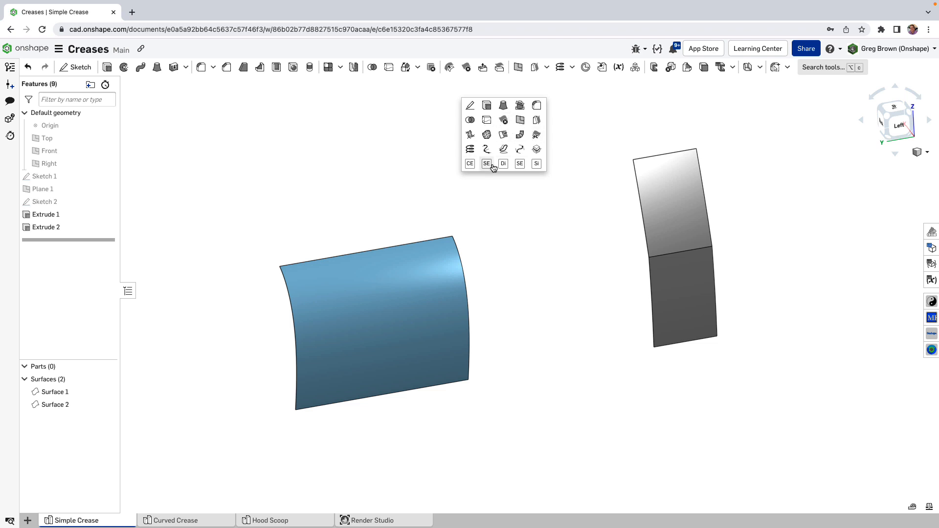
{"action": "left_click", "coordinate": [522, 150]}
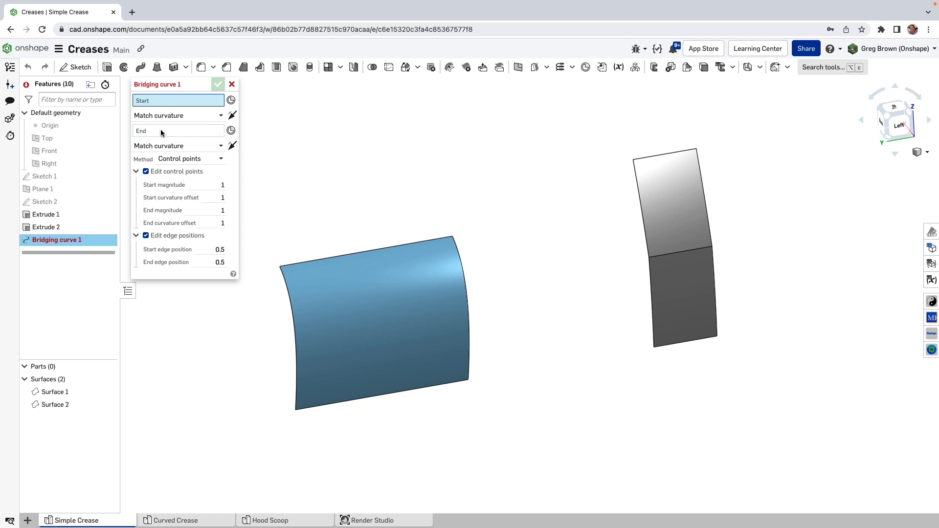
{"action": "left_click", "coordinate": [162, 120]}
{"action": "left_click", "coordinate": [162, 131]}
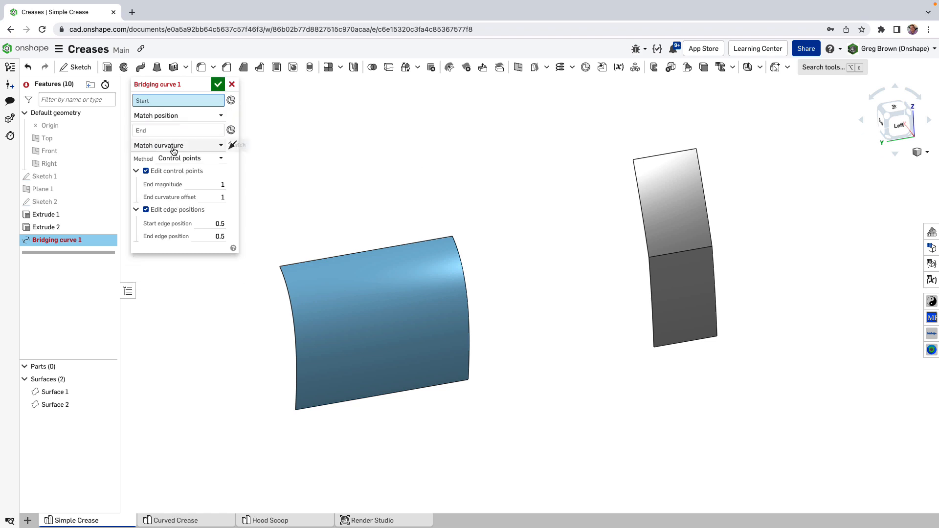
{"action": "left_click", "coordinate": [169, 146]}
{"action": "left_click", "coordinate": [180, 162]}
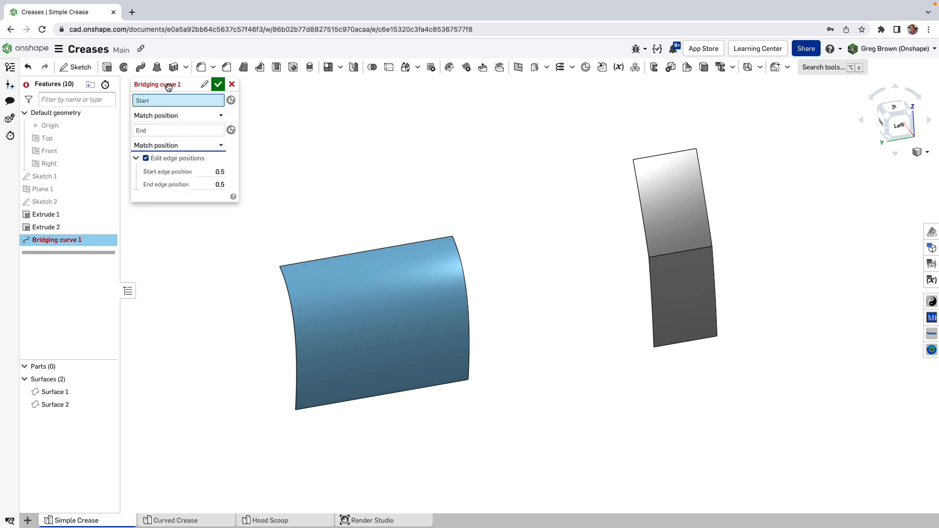
Run the bridging curve from the blue surface's upper corner to the facing upper corner of the creased surface
{"action": "left_click_drag", "start_coordinate": [168, 86], "coordinate": [207, 94]}
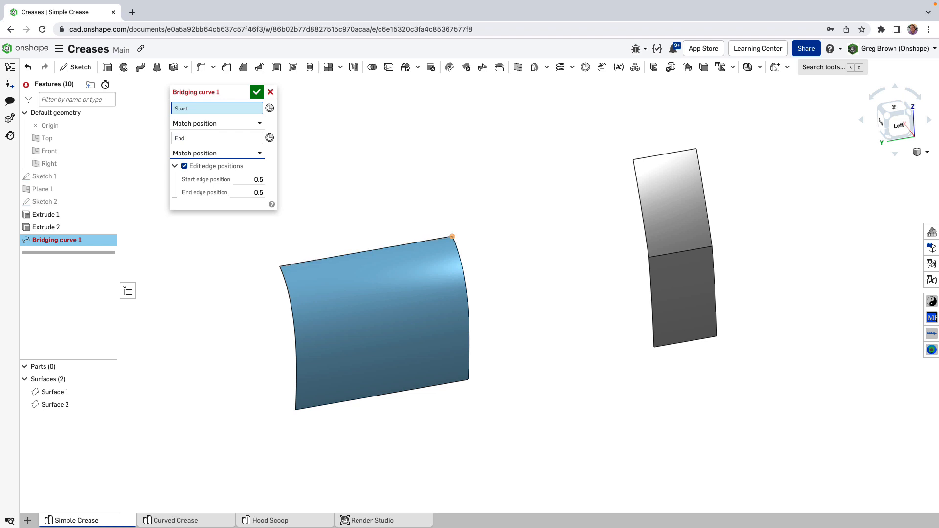
{"action": "left_click", "coordinate": [453, 236]}
{"action": "left_click", "coordinate": [236, 147]}
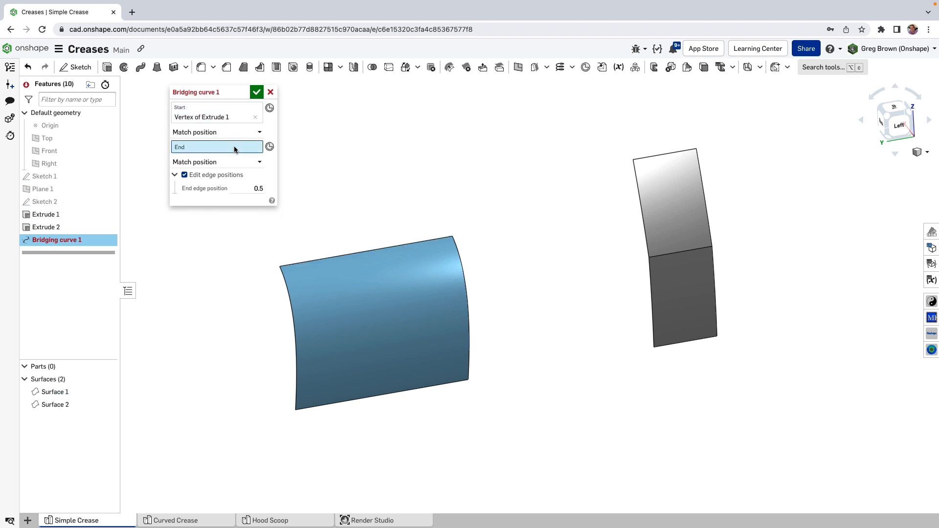
{"action": "left_click", "coordinate": [634, 160]}
{"action": "right_click_drag", "start_coordinate": [586, 195], "coordinate": [545, 203]}
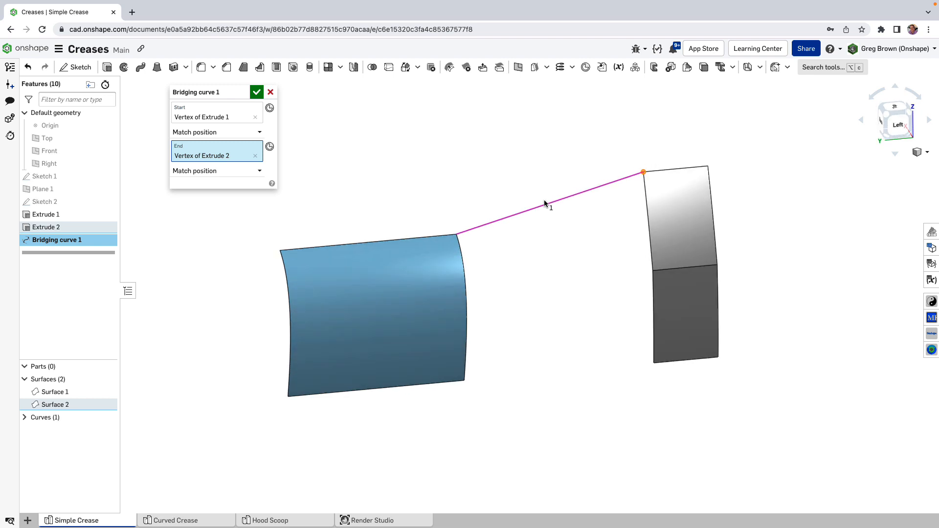
Change both the start and end conditions of the bridging curve to Match curvature
{"action": "left_click", "coordinate": [211, 131]}
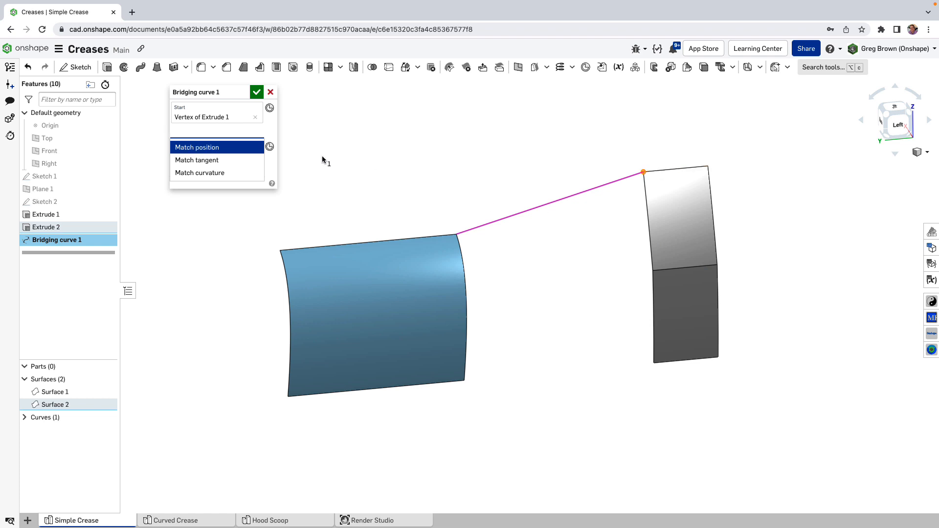
{"action": "left_click", "coordinate": [205, 173]}
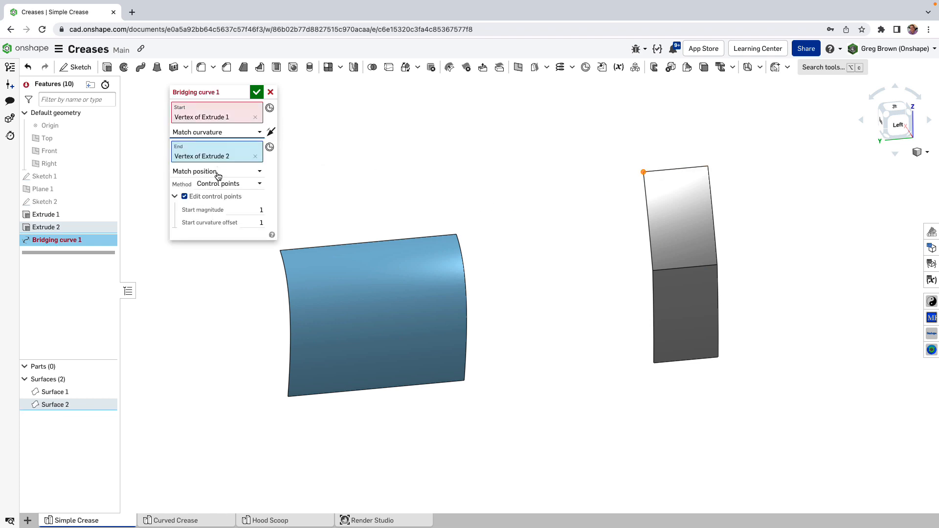
{"action": "left_click", "coordinate": [218, 176]}
{"action": "left_click", "coordinate": [217, 212]}
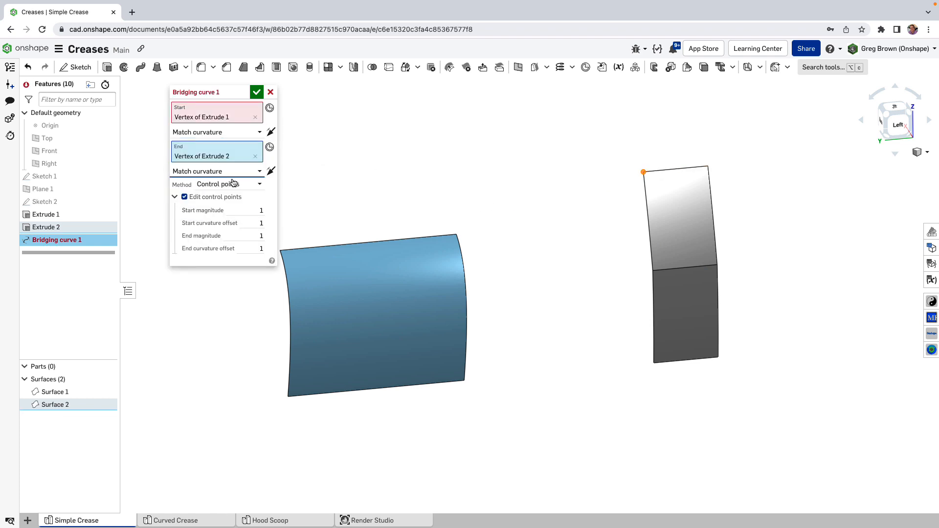
Add the blue surface's upper edge as the curve's start reference and the creased surface's upper edge as its end reference
{"action": "left_click", "coordinate": [230, 116]}
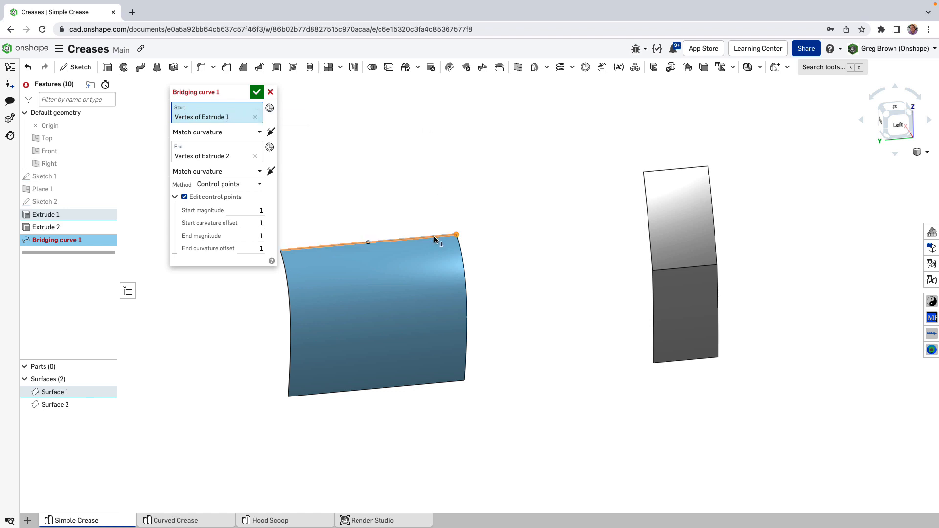
{"action": "left_click", "coordinate": [368, 242]}
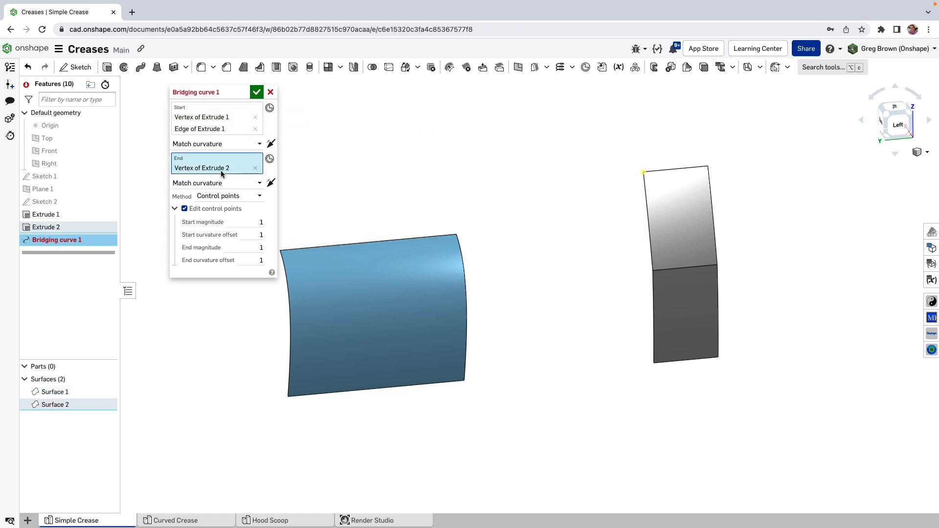
{"action": "left_click", "coordinate": [659, 169]}
{"action": "mouse_move", "coordinate": [530, 162]}
{"action": "right_mouse_down"}
{"action": "mouse_move", "coordinate": [549, 117]}
{"action": "mouse_move", "coordinate": [628, 126]}
{"action": "mouse_move", "coordinate": [533, 112]}
{"action": "right_mouse_up"}
{"action": "scroll", "coordinate": [542, 120], "scroll_direction": "up", "scroll_amount": 3}
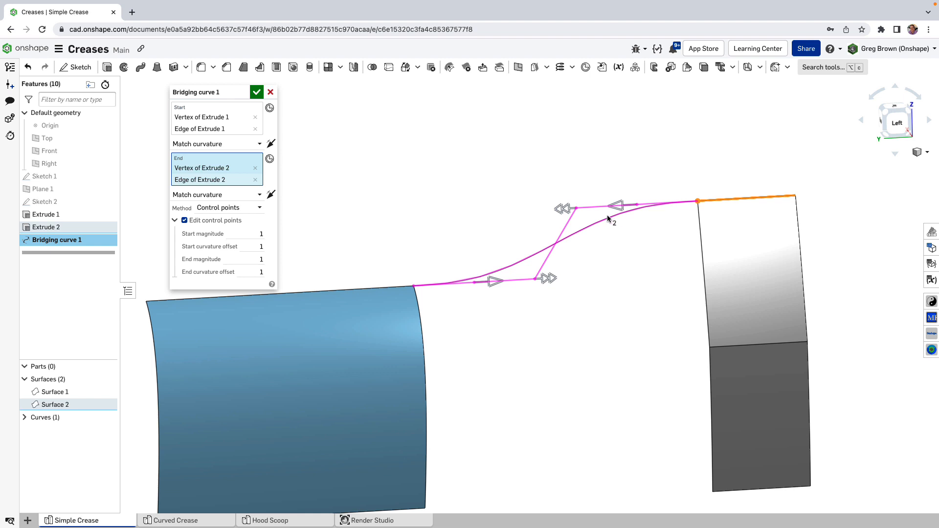
Turn control point editing off and back on for the bridging curve
{"action": "left_click", "coordinate": [215, 221]}
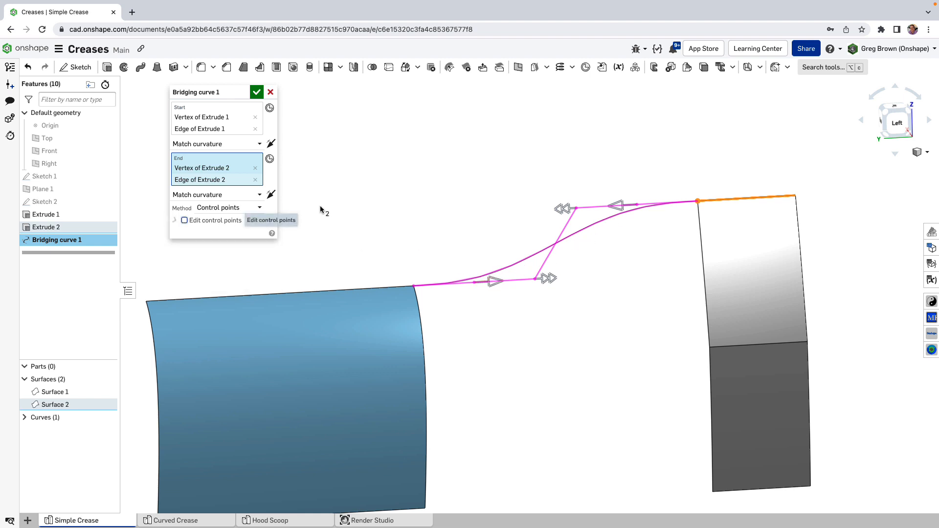
{"action": "mouse_move", "coordinate": [482, 178]}
{"action": "right_mouse_down"}
{"action": "mouse_move", "coordinate": [503, 199]}
{"action": "mouse_move", "coordinate": [483, 187]}
{"action": "right_mouse_up"}
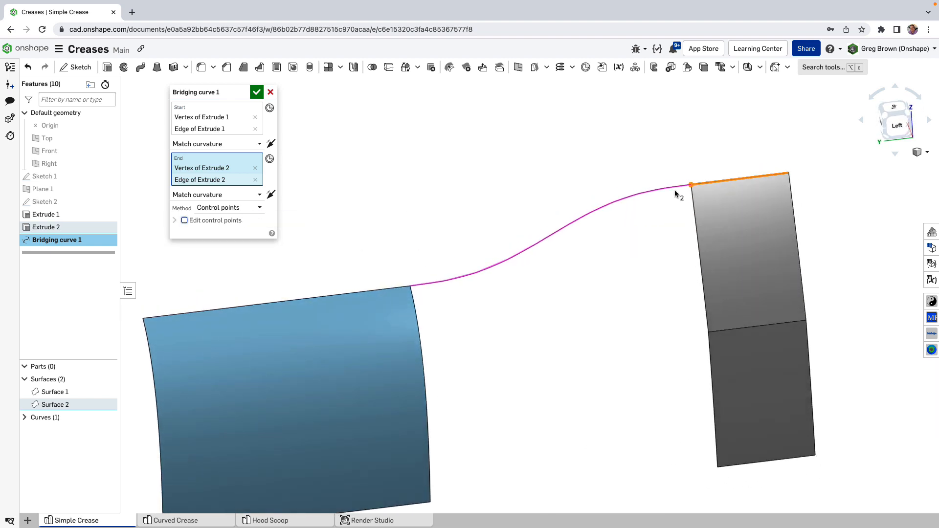
{"action": "scroll", "coordinate": [448, 214], "scroll_direction": "down", "scroll_amount": 2}
{"action": "mouse_move", "coordinate": [449, 214]}
{"action": "right_mouse_down"}
{"action": "mouse_move", "coordinate": [445, 197]}
{"action": "mouse_move", "coordinate": [454, 203]}
{"action": "right_mouse_up"}
{"action": "left_click", "coordinate": [224, 224]}
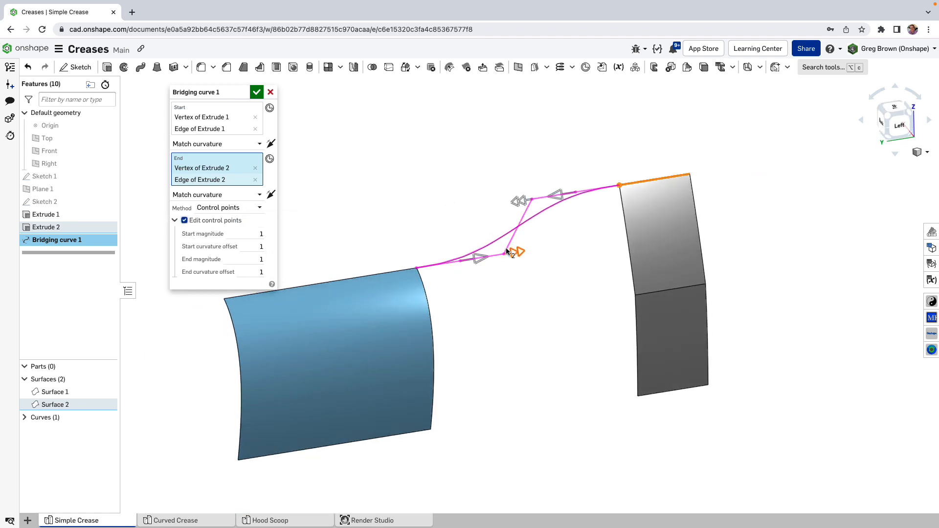
Try another start magnitude for the upper bridging curve, set it back to 1, and accept the curve
{"action": "left_click_drag", "start_coordinate": [502, 262], "coordinate": [543, 277]}
{"action": "type", "text": "1"}
{"action": "key", "text": "Return"}
{"action": "right_click_drag", "start_coordinate": [556, 231], "coordinate": [603, 176]}
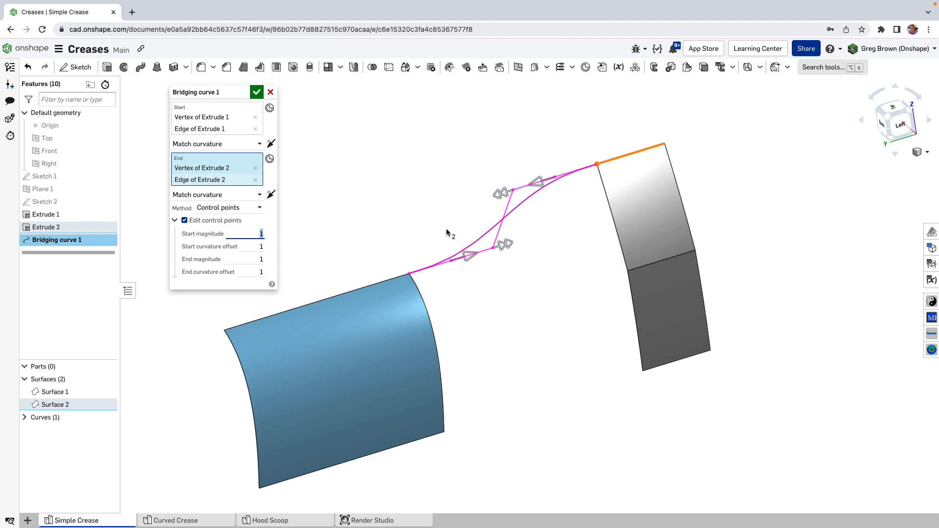
{"action": "right_click_drag", "start_coordinate": [447, 232], "coordinate": [572, 245]}
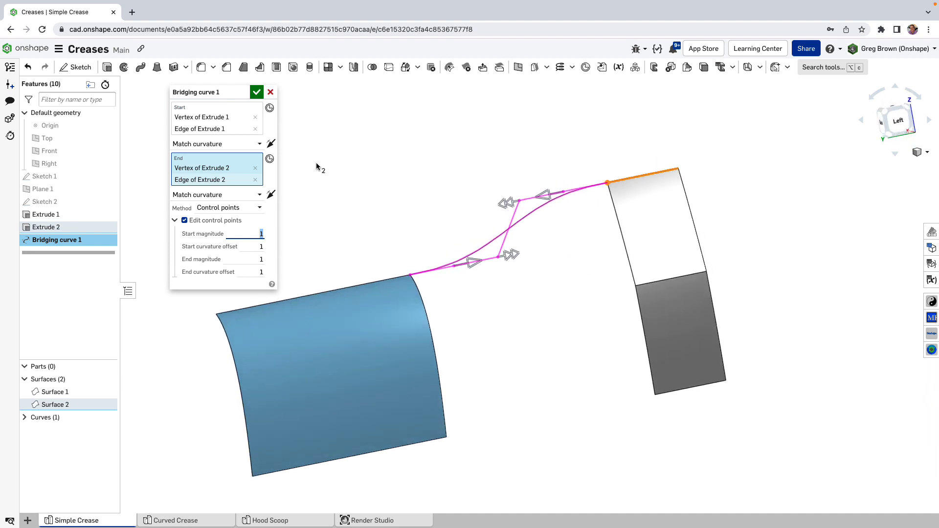
{"action": "left_click", "coordinate": [256, 92]}
Create a curvature-matched bridging curve between the facing lower corners of both surfaces, using their lower edges as references
{"action": "right_click_drag", "start_coordinate": [427, 201], "coordinate": [421, 180]}
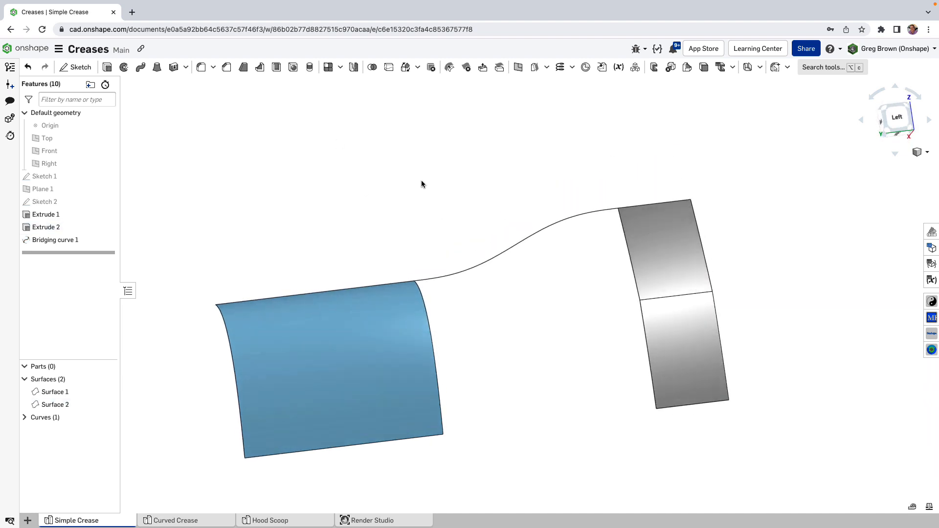
{"action": "key", "text": "s"}
{"action": "left_click", "coordinate": [564, 198]}
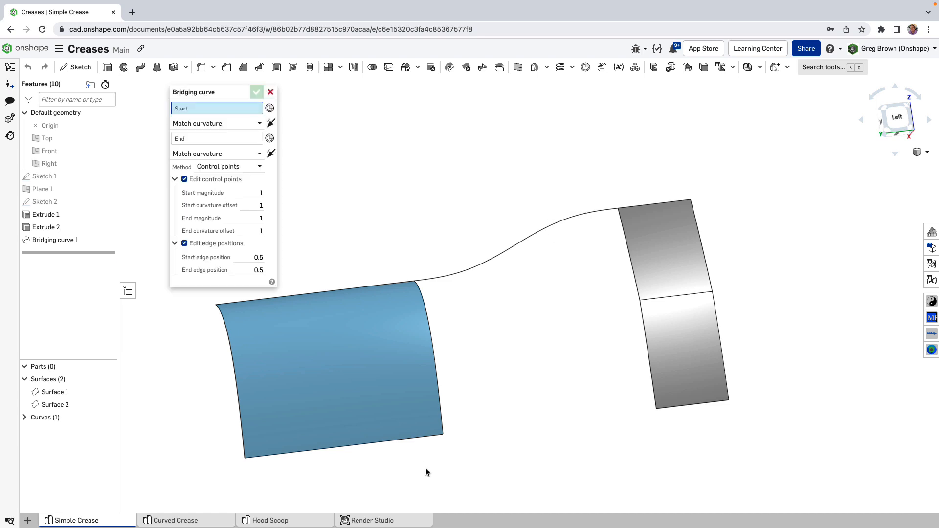
{"action": "left_click", "coordinate": [443, 434]}
{"action": "left_click", "coordinate": [437, 435]}
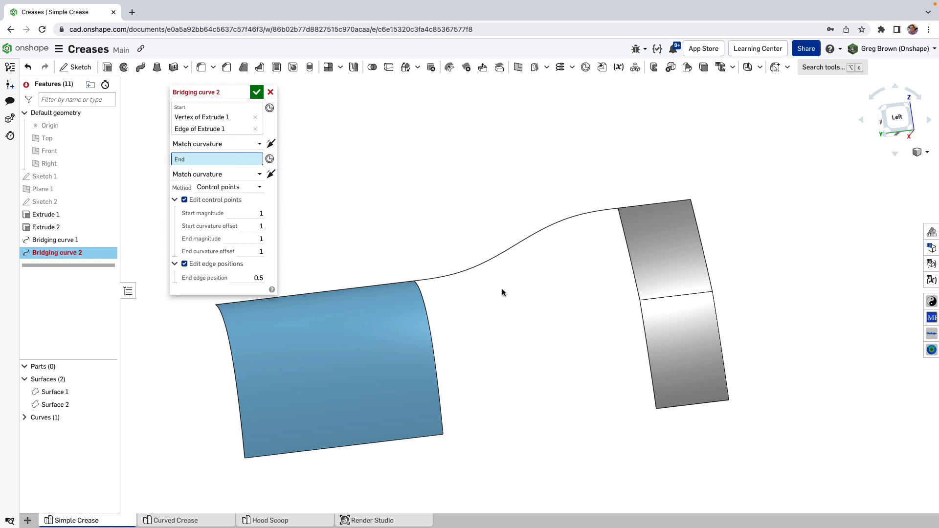
{"action": "left_click", "coordinate": [656, 408]}
{"action": "left_click", "coordinate": [667, 408]}
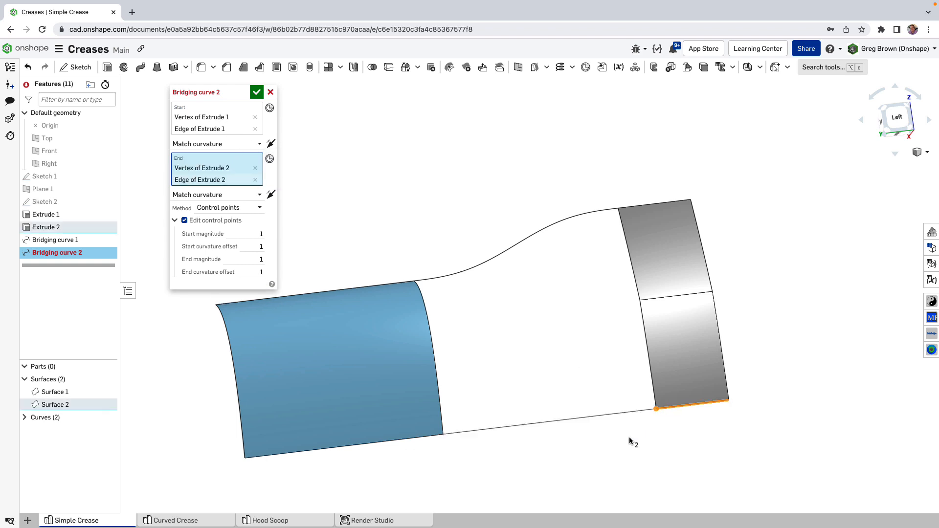
{"action": "right_click_drag", "start_coordinate": [597, 411], "coordinate": [582, 366]}
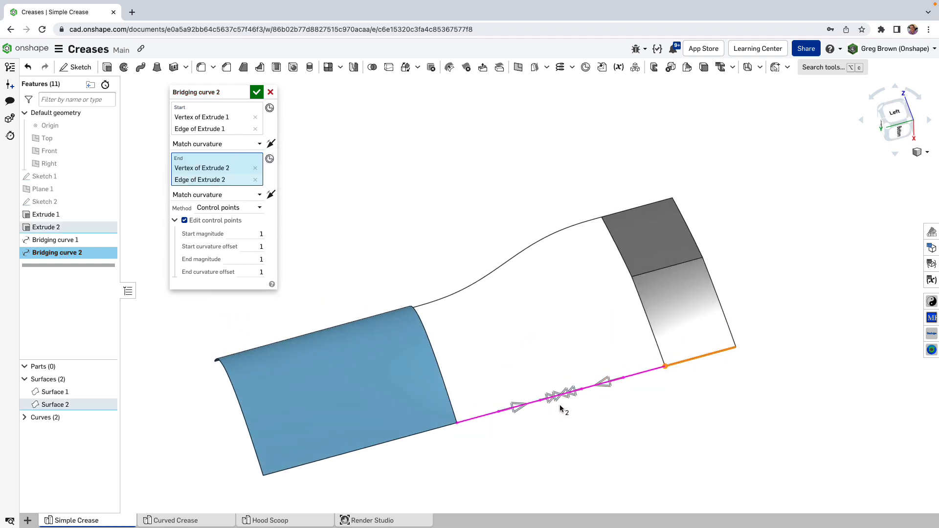
{"action": "left_click", "coordinate": [257, 93]}
Try running a third bridging curve from the crease's inner endpoint and crease edge to the blue surface's facing edge and face
{"action": "key", "text": "s"}
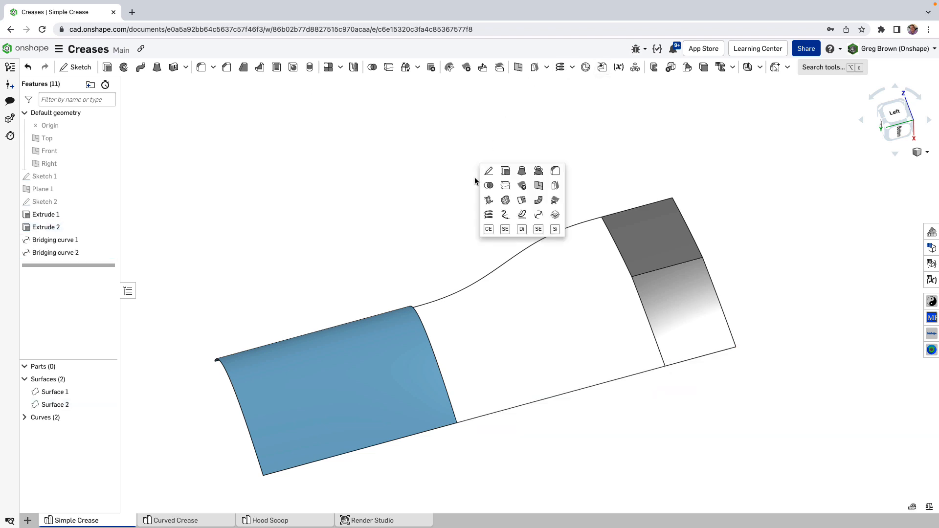
{"action": "left_click", "coordinate": [574, 67]}
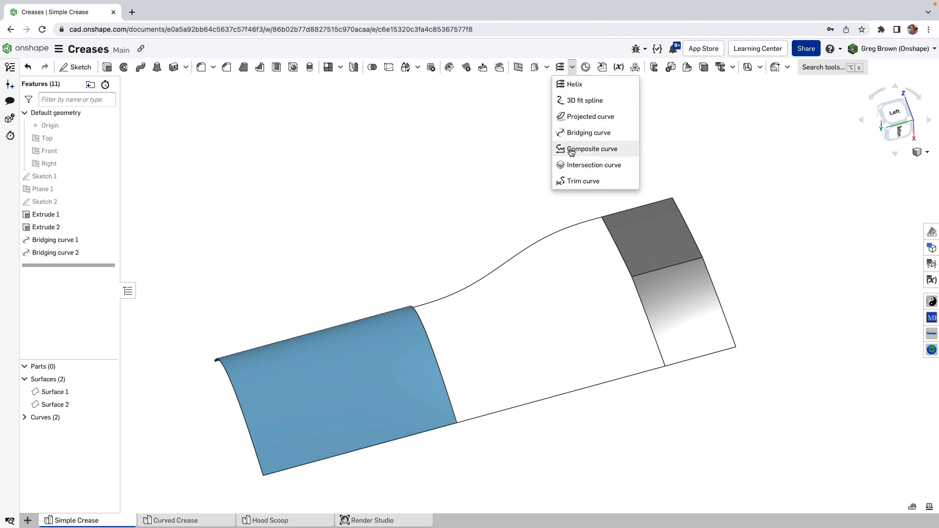
{"action": "left_click", "coordinate": [589, 133]}
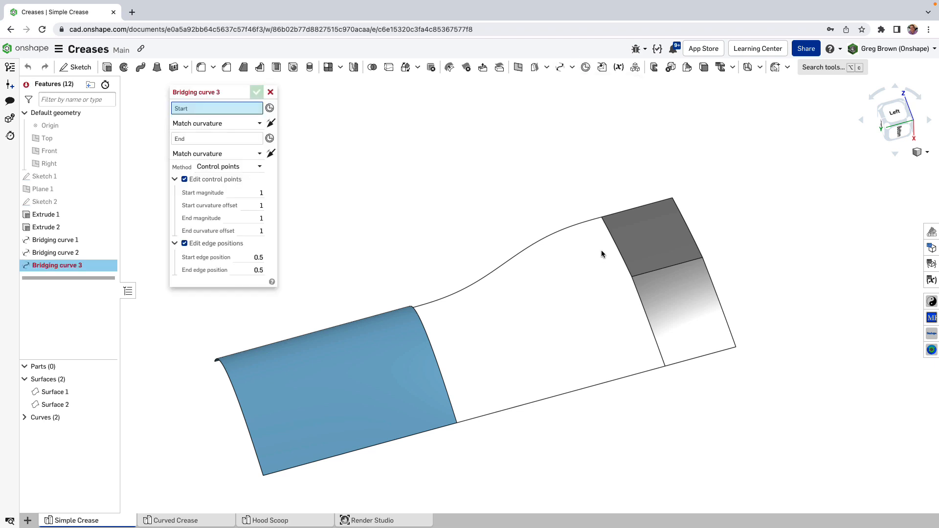
{"action": "left_click", "coordinate": [632, 277]}
{"action": "left_click", "coordinate": [643, 276]}
{"action": "right_click_drag", "start_coordinate": [642, 274], "coordinate": [562, 299]}
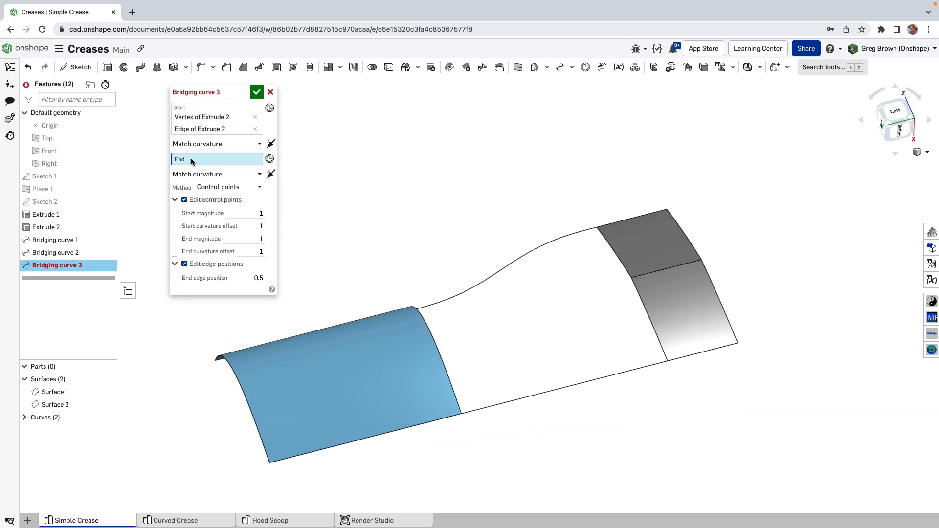
{"action": "right_click_drag", "start_coordinate": [496, 335], "coordinate": [432, 351]}
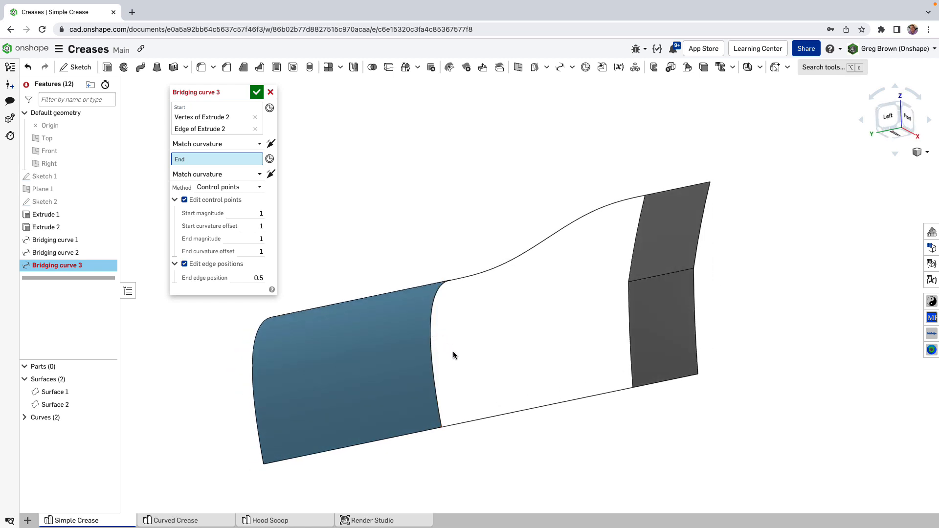
{"action": "left_click", "coordinate": [431, 365]}
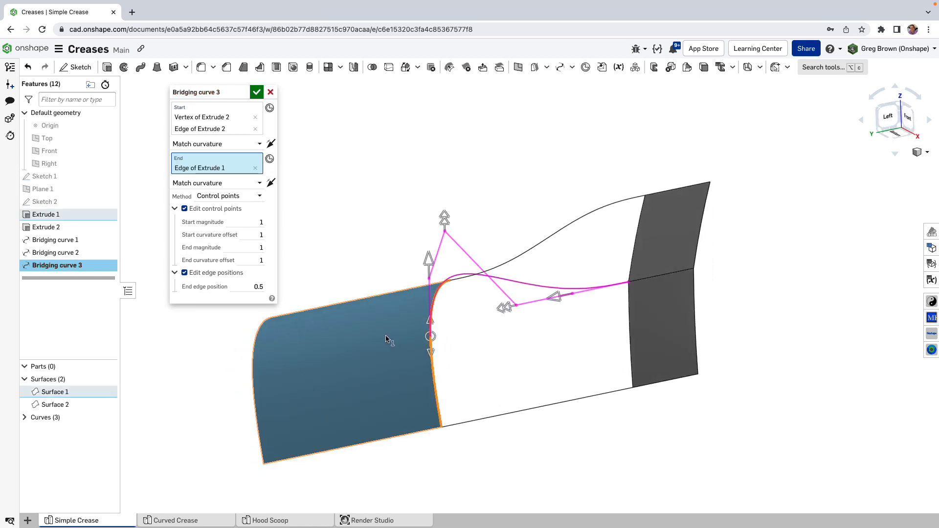
{"action": "left_click", "coordinate": [358, 361]}
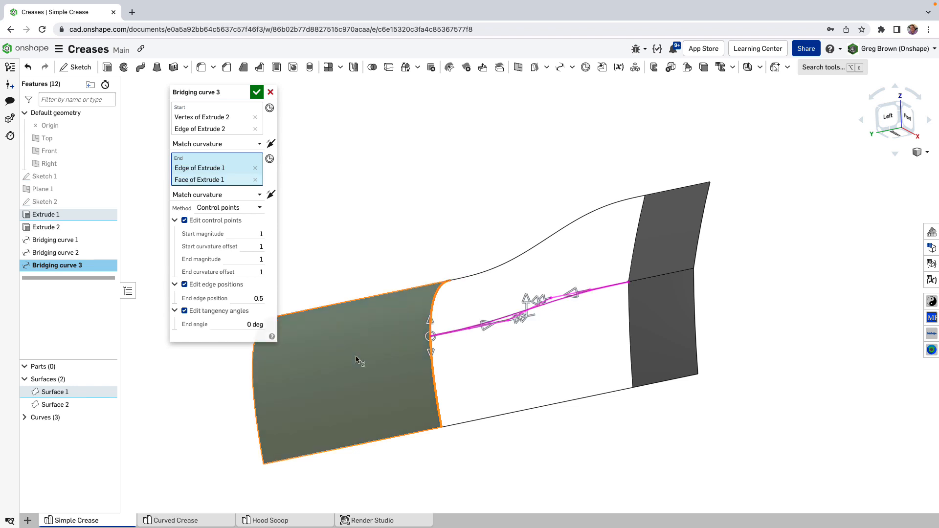
{"action": "right_click_drag", "start_coordinate": [359, 360], "coordinate": [443, 259]}
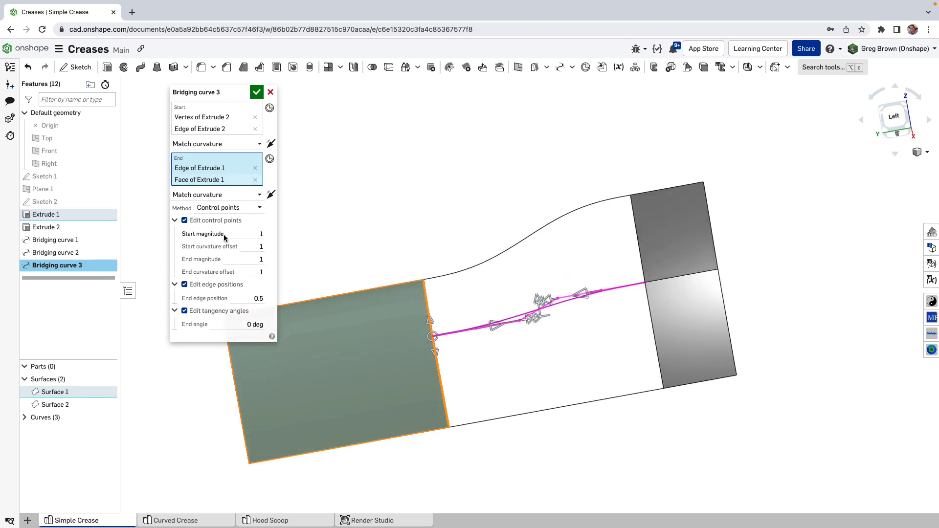
Turn off control point and tangency angle editing for the crease's bridging curve
{"action": "left_click", "coordinate": [199, 221]}
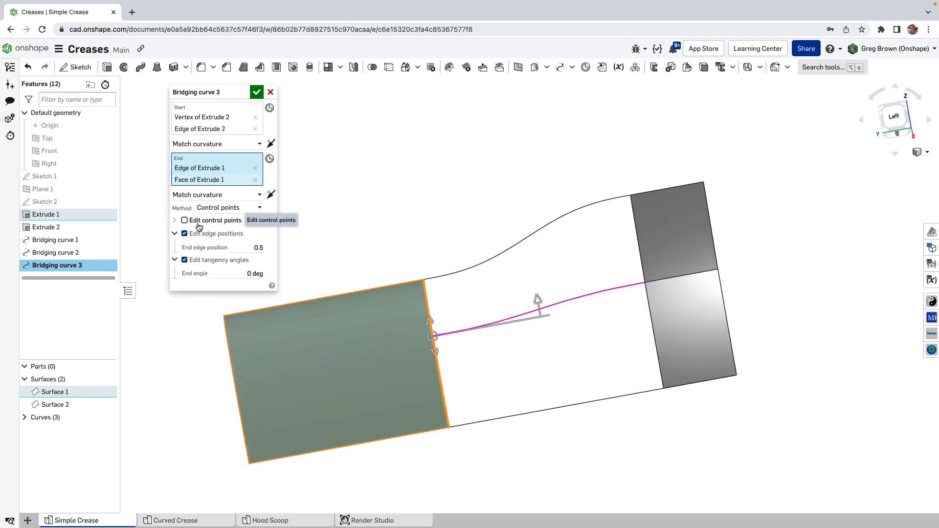
{"action": "left_click", "coordinate": [200, 260]}
{"action": "right_click_drag", "start_coordinate": [405, 241], "coordinate": [381, 237]}
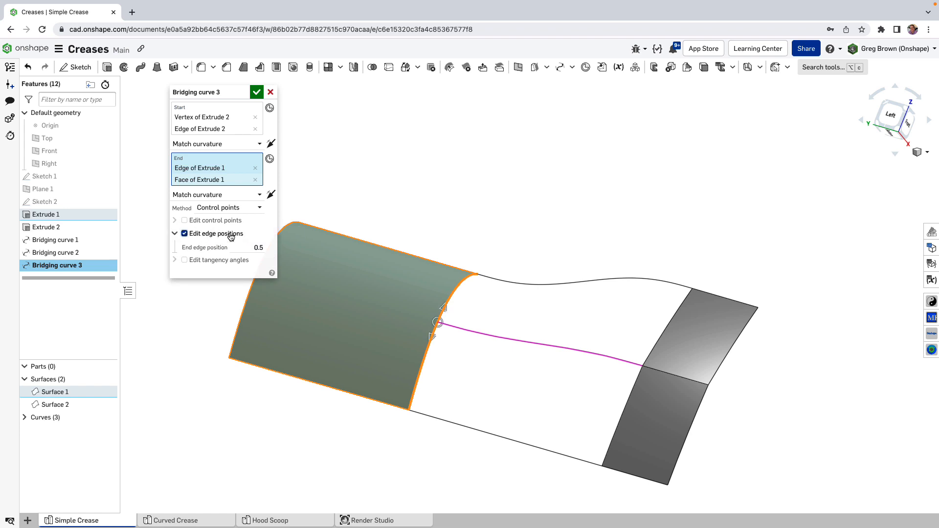
Slide the curve's end along the blue surface's edge to a position of about 0.40, and cancel the bridging curve
{"action": "left_click_drag", "start_coordinate": [446, 312], "coordinate": [433, 353]}
{"action": "right_click_drag", "start_coordinate": [458, 358], "coordinate": [444, 320]}
{"action": "left_click_drag", "start_coordinate": [482, 317], "coordinate": [461, 313]}
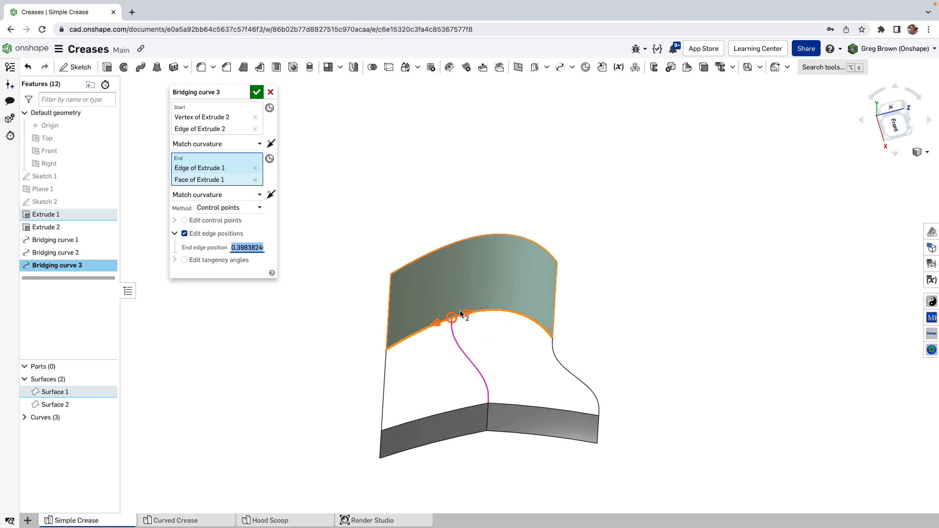
{"action": "right_click_drag", "start_coordinate": [471, 319], "coordinate": [437, 343]}
{"action": "type", "text": "c"}
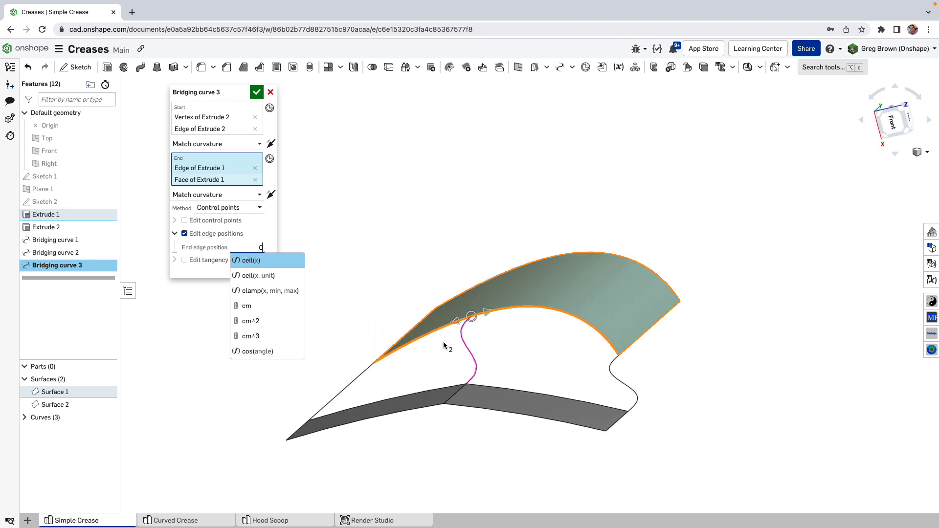
{"action": "left_click", "coordinate": [368, 242]}
{"action": "key", "text": "Escape"}
Run a curvature-matched bridging curve from the crease's inner endpoint and crease edge to the blue surface's facing edge and face
{"action": "right_click_drag", "start_coordinate": [368, 242], "coordinate": [379, 259]}
{"action": "scroll", "coordinate": [477, 239], "scroll_direction": "down", "scroll_amount": 2}
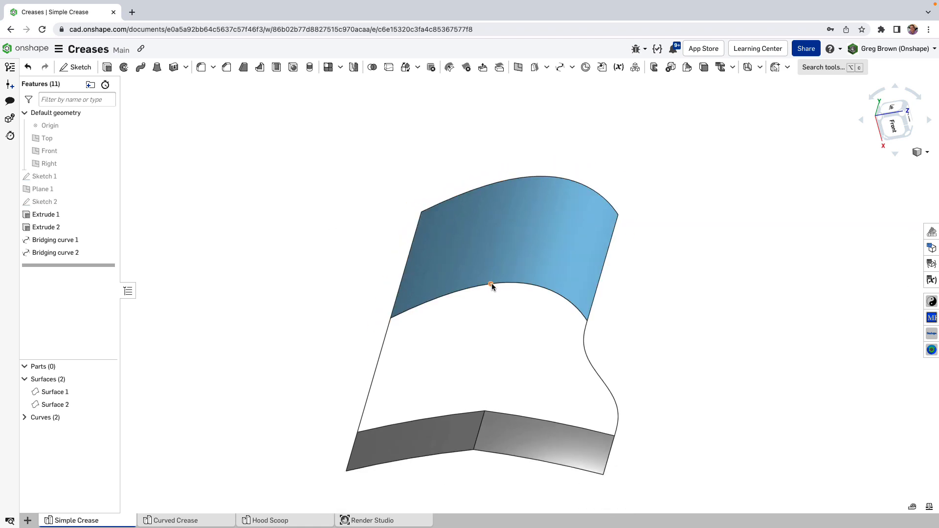
{"action": "right_click_drag", "start_coordinate": [492, 281], "coordinate": [551, 230]}
{"action": "scroll", "coordinate": [493, 245], "scroll_direction": "down", "scroll_amount": 3}
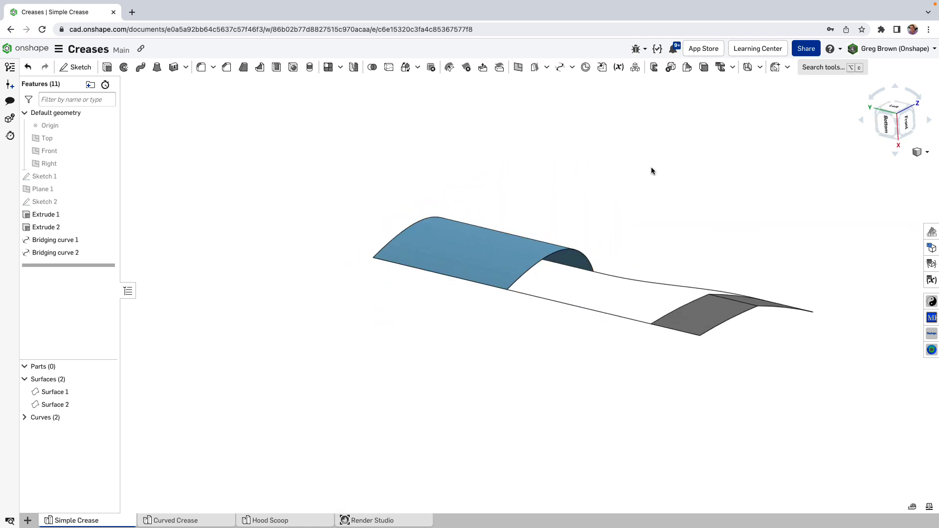
{"action": "middle_click_drag", "start_coordinate": [652, 169], "coordinate": [508, 184]}
{"action": "mouse_move", "coordinate": [507, 178]}
{"action": "right_mouse_down"}
{"action": "mouse_move", "coordinate": [510, 189]}
{"action": "mouse_move", "coordinate": [512, 172]}
{"action": "right_mouse_up"}
{"action": "left_click", "coordinate": [560, 67]}
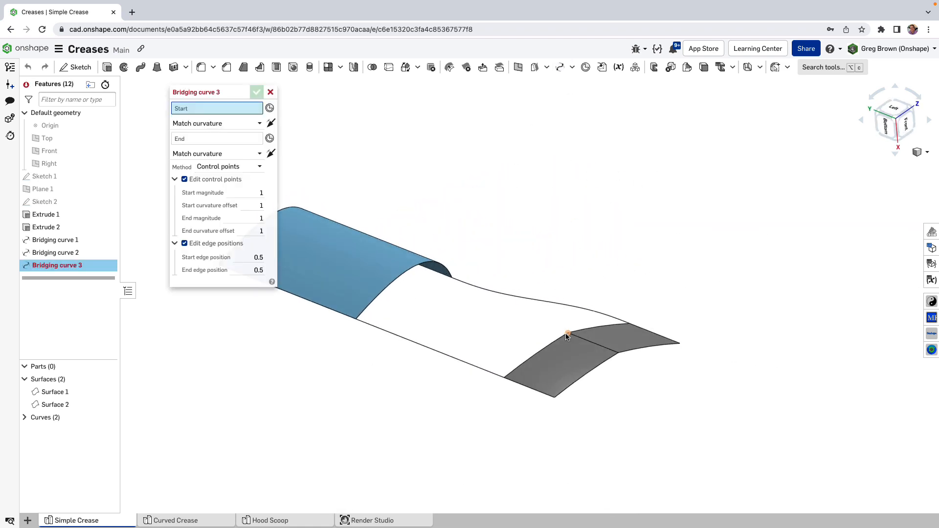
{"action": "left_click", "coordinate": [567, 333]}
{"action": "left_click", "coordinate": [589, 341]}
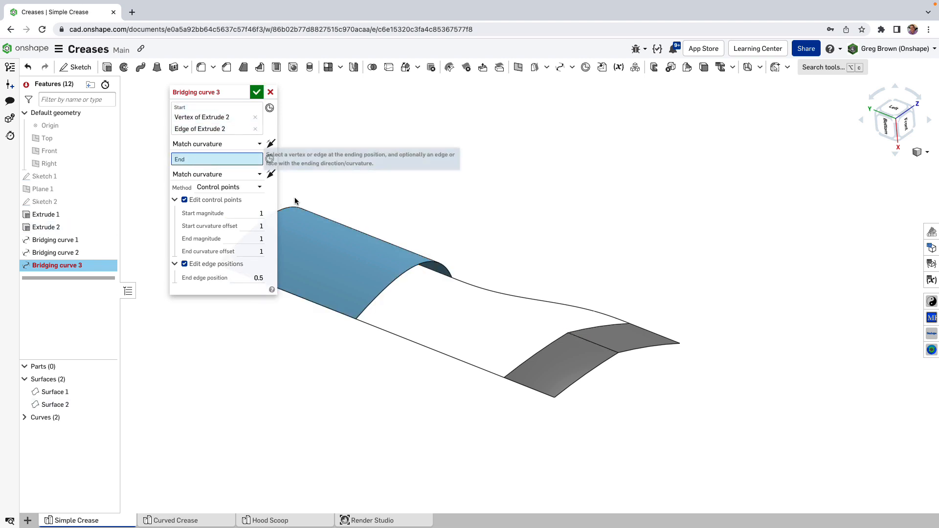
{"action": "left_click", "coordinate": [392, 282]}
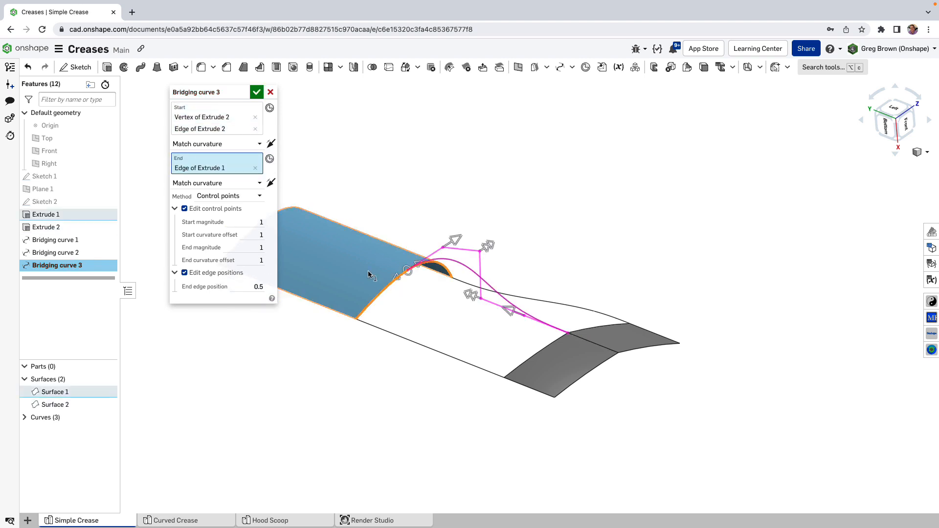
{"action": "left_click", "coordinate": [369, 271]}
Slide the end of the bridging curve along the blue surface's edge to an edge position of about 0.40
{"action": "right_click_drag", "start_coordinate": [409, 306], "coordinate": [416, 289]}
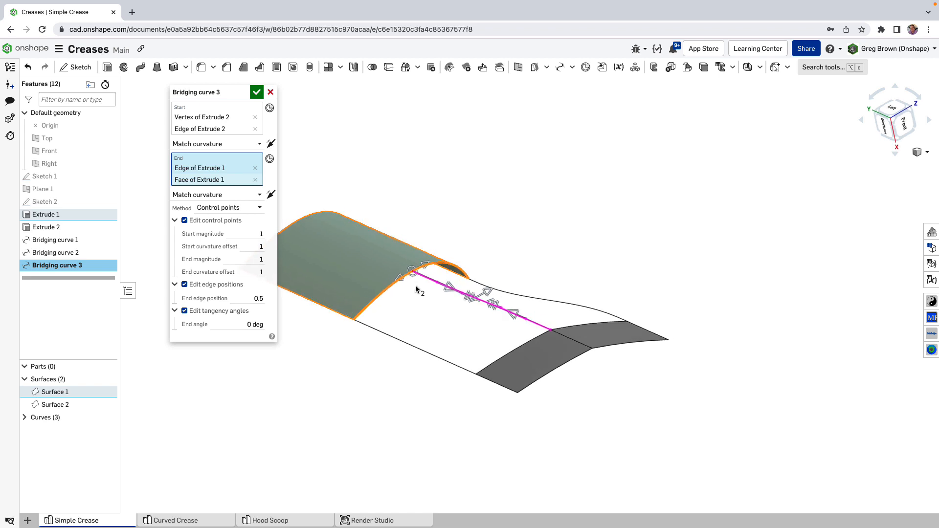
{"action": "left_click_drag", "start_coordinate": [427, 266], "coordinate": [409, 280]}
{"action": "right_click_drag", "start_coordinate": [555, 228], "coordinate": [537, 227]}
{"action": "scroll", "coordinate": [412, 282], "scroll_direction": "up", "scroll_amount": 4}
{"action": "scroll", "coordinate": [413, 282], "scroll_direction": "up", "scroll_amount": 5}
{"action": "scroll", "coordinate": [440, 264], "scroll_direction": "down", "scroll_amount": 4}
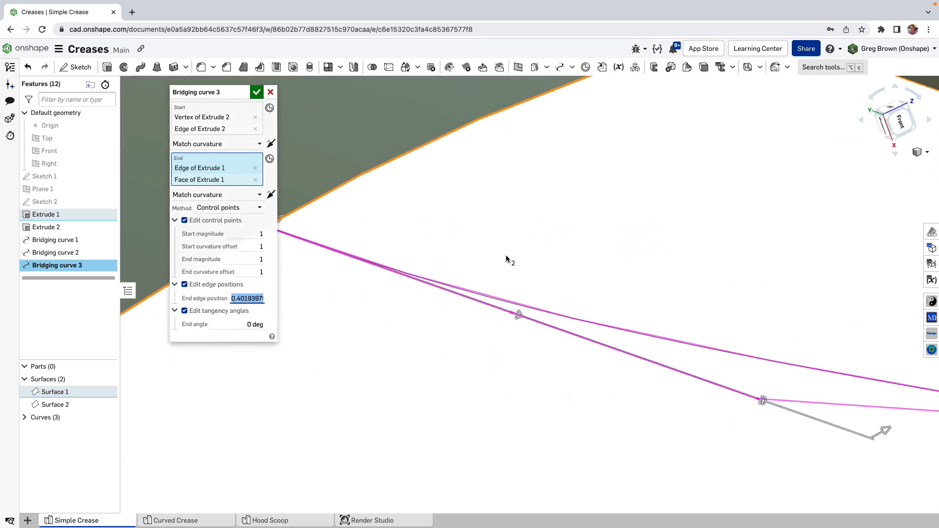
Analyze the previewed bridging curve with its curvature comb, removing the blue surface's face from the analysis and viewing it from the left
{"action": "scroll", "coordinate": [462, 240], "scroll_direction": "down", "scroll_amount": 2}
{"action": "scroll", "coordinate": [444, 325], "scroll_direction": "down", "scroll_amount": 3}
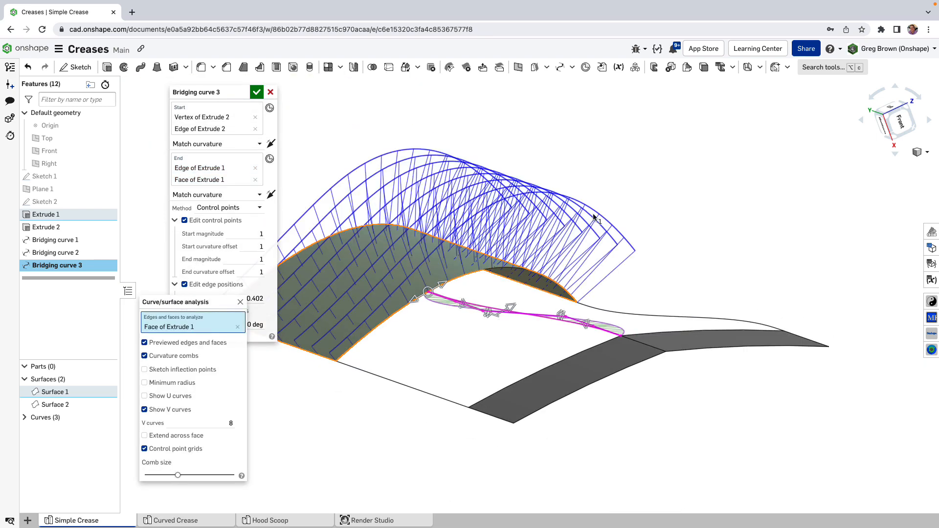
{"action": "right_click_drag", "start_coordinate": [592, 215], "coordinate": [588, 219]}
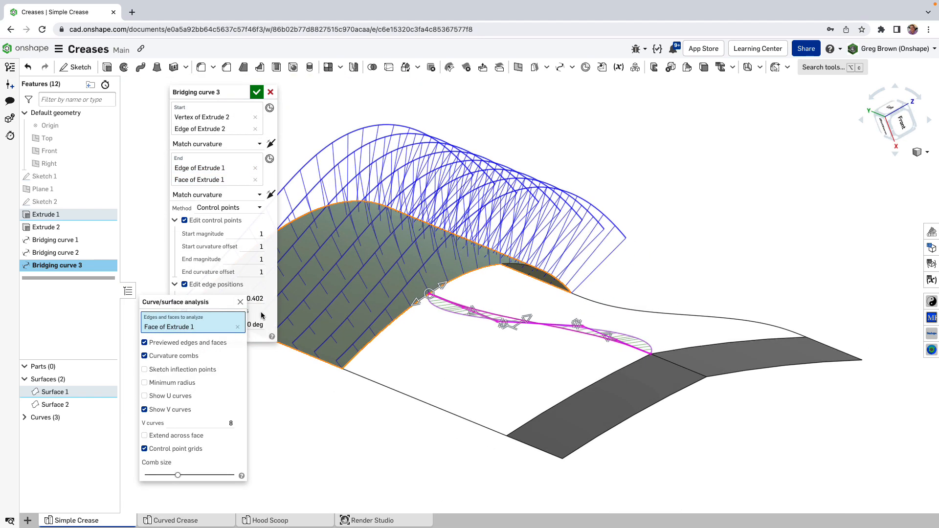
{"action": "left_click", "coordinate": [238, 327]}
{"action": "right_click_drag", "start_coordinate": [469, 335], "coordinate": [474, 363]}
{"action": "key", "text": "shift+3"}
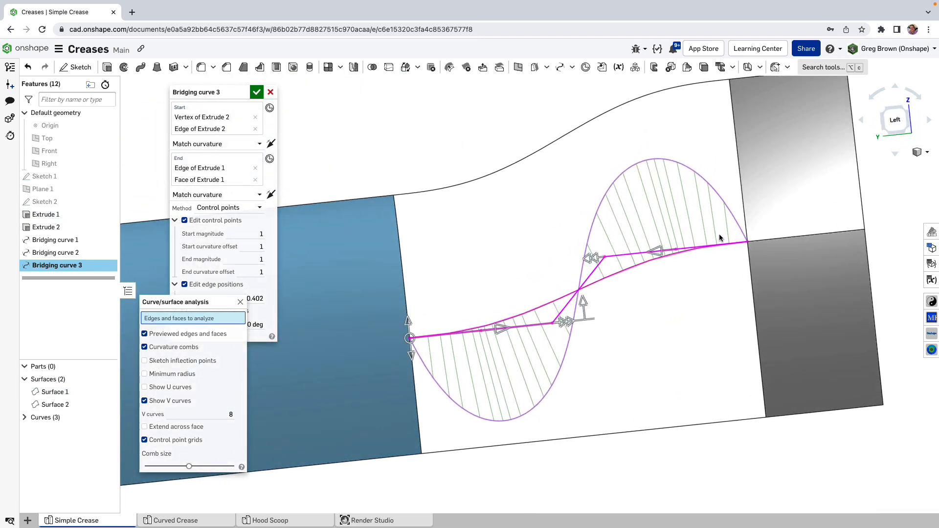
Stretch the crease bridging curve's end magnitude to about 1.17 at the blue surface and accept the curve
{"action": "mouse_move", "coordinate": [500, 330]}
{"action": "left_mouse_down"}
{"action": "mouse_move", "coordinate": [569, 330]}
{"action": "mouse_move", "coordinate": [491, 337]}
{"action": "mouse_move", "coordinate": [514, 336]}
{"action": "left_mouse_up"}
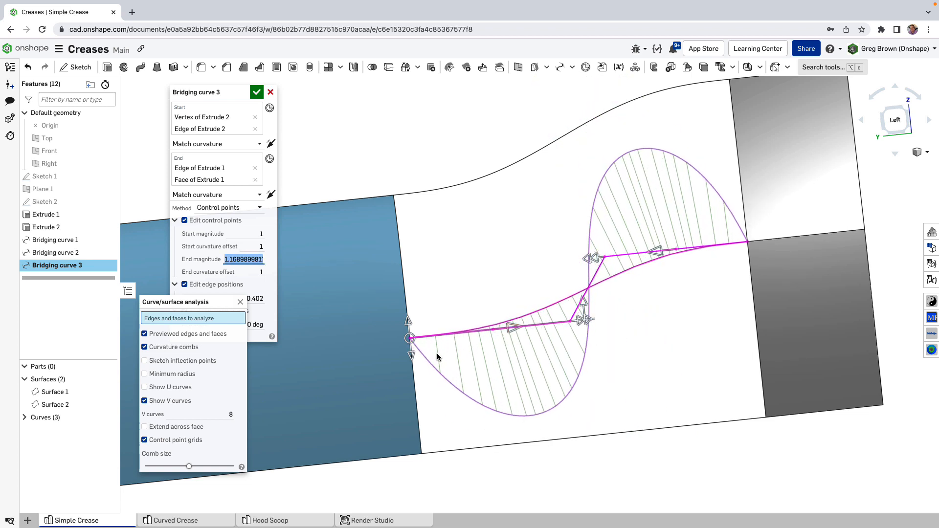
{"action": "right_click_drag", "start_coordinate": [430, 352], "coordinate": [384, 326]}
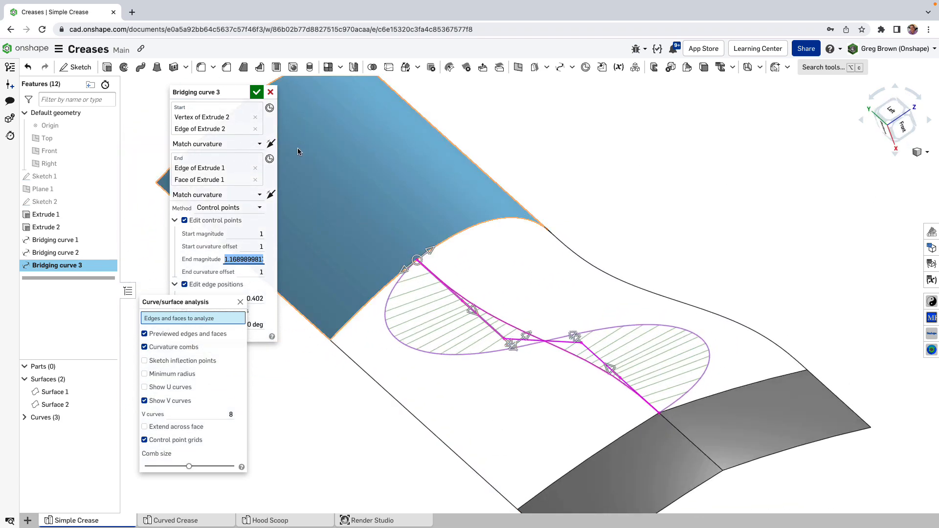
{"action": "right_click_drag", "start_coordinate": [551, 204], "coordinate": [532, 226]}
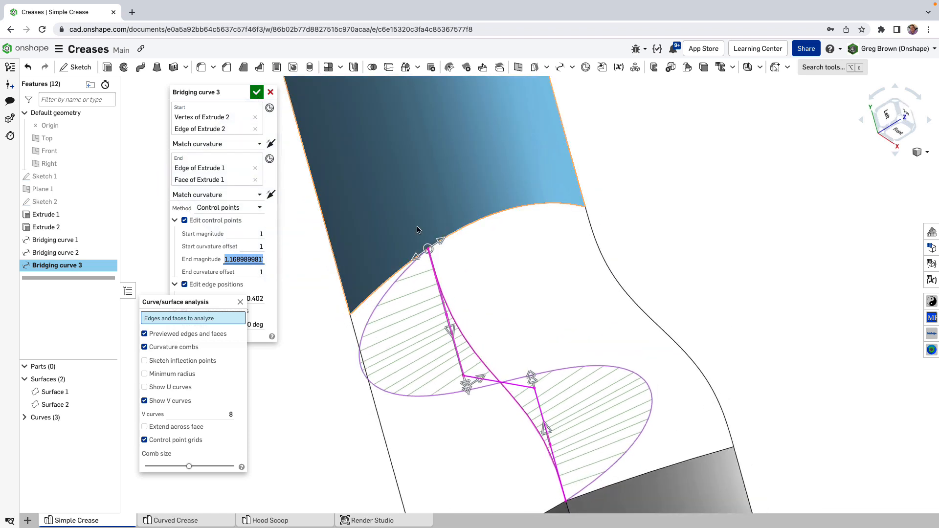
{"action": "left_click", "coordinate": [256, 92]}
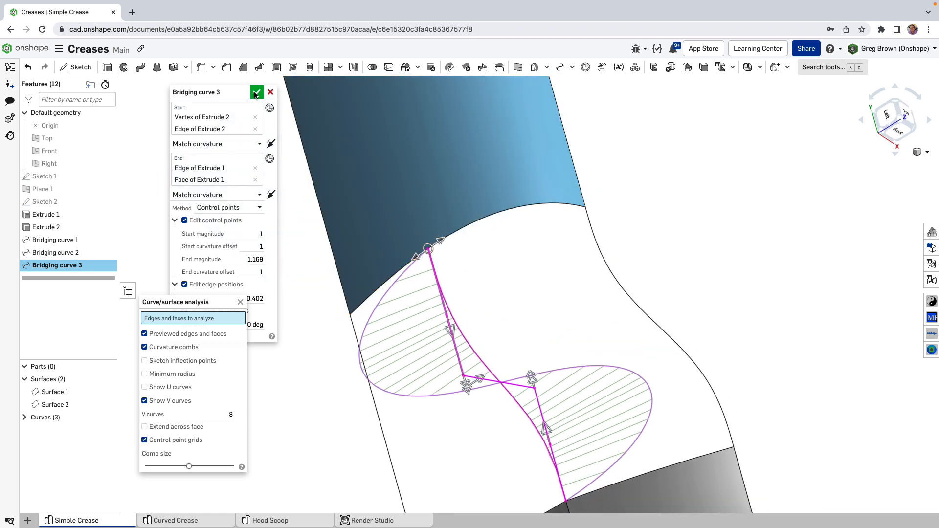
Start an added surface loft from the creased surface's two facing edges, combined as one profile, to the blue surface's facing edge
{"action": "right_click_drag", "start_coordinate": [266, 283], "coordinate": [521, 266]}
{"action": "scroll", "coordinate": [510, 287], "scroll_direction": "down", "scroll_amount": 4}
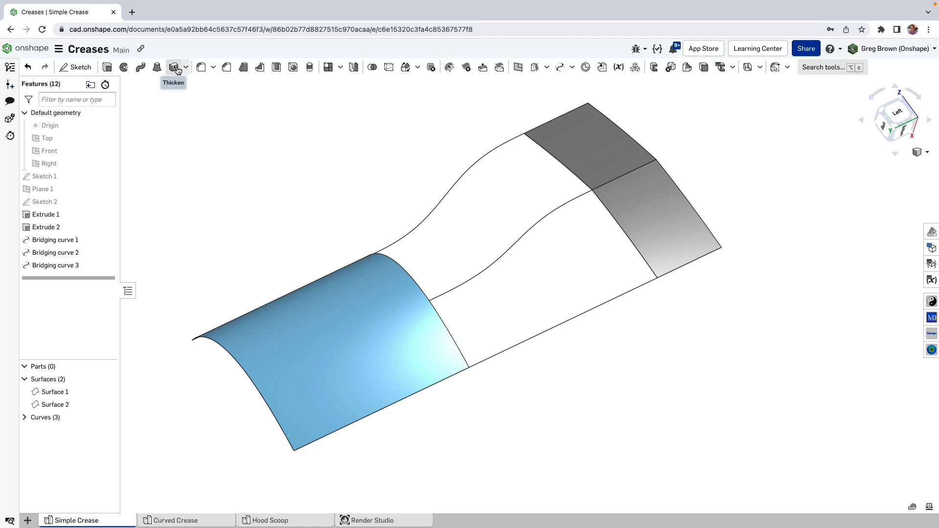
{"action": "left_click", "coordinate": [156, 70]}
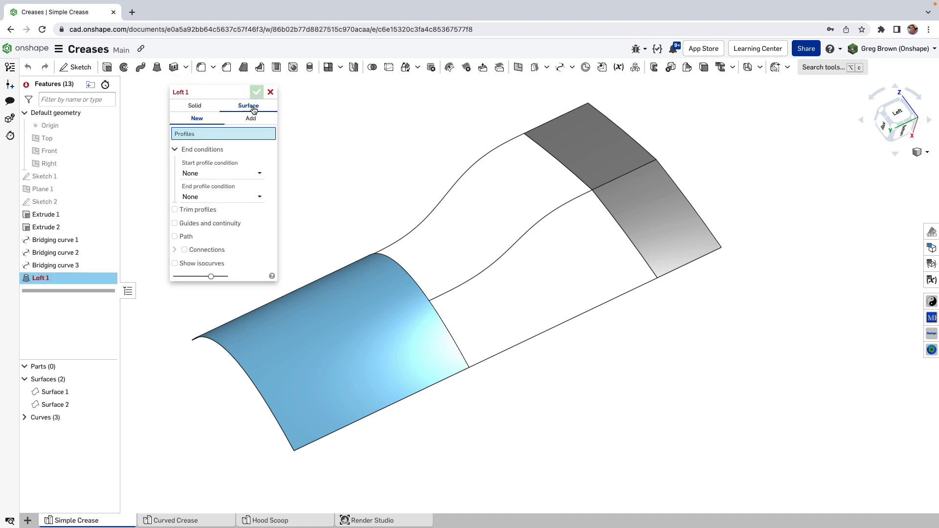
{"action": "left_click", "coordinate": [544, 153]}
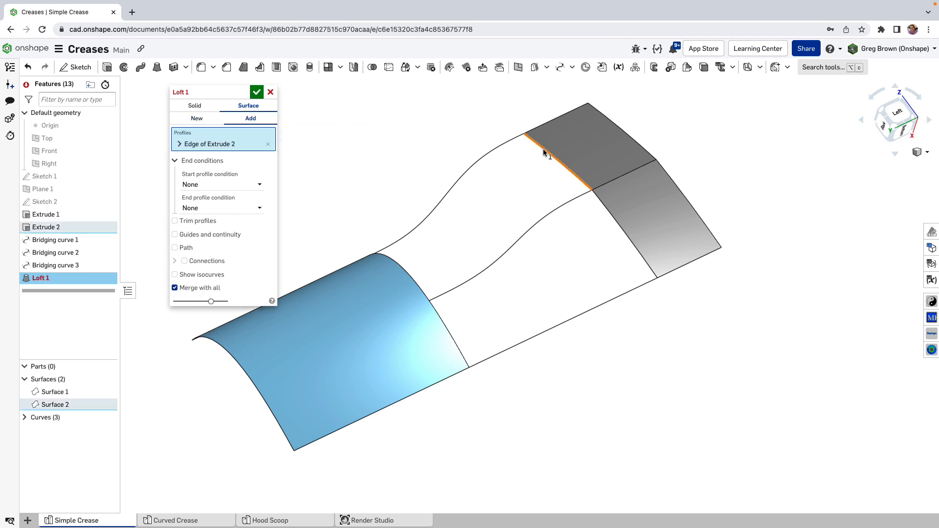
{"action": "left_click", "coordinate": [220, 145]}
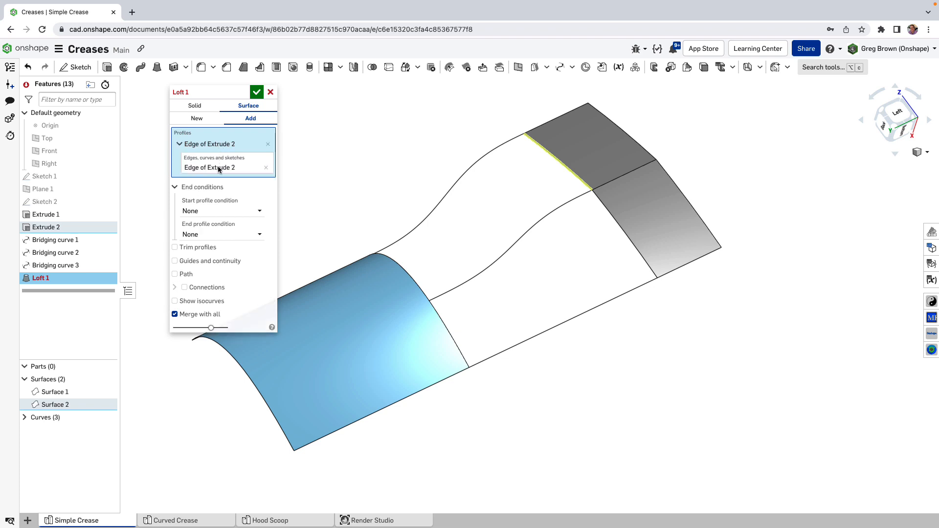
{"action": "left_click", "coordinate": [219, 169]}
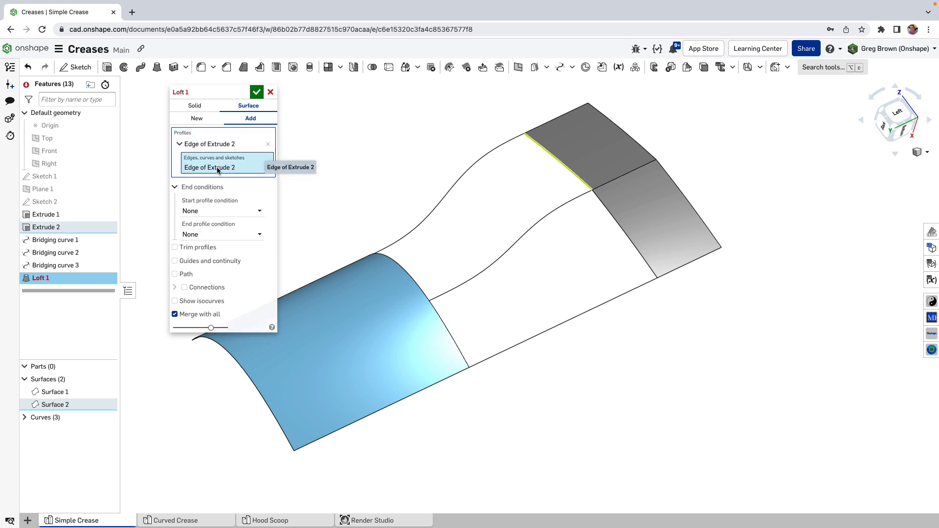
{"action": "left_click", "coordinate": [594, 200]}
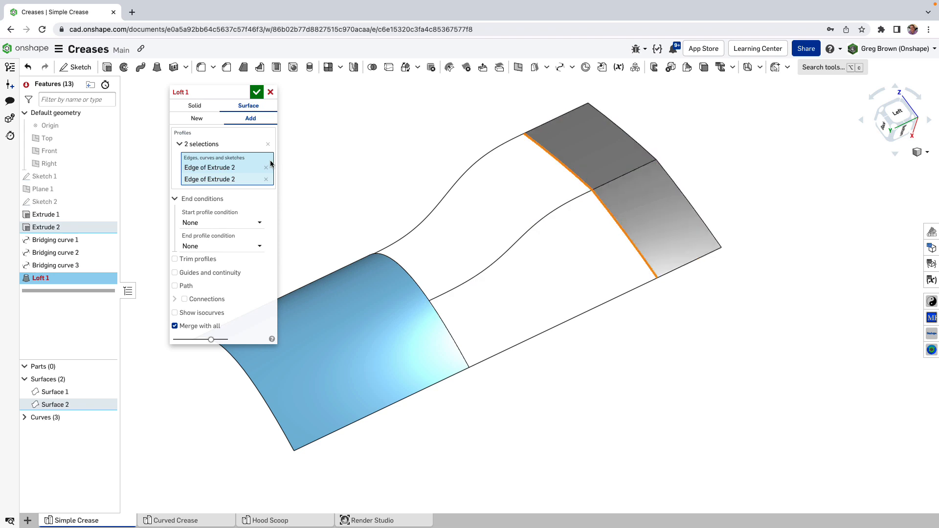
{"action": "left_click", "coordinate": [237, 132]}
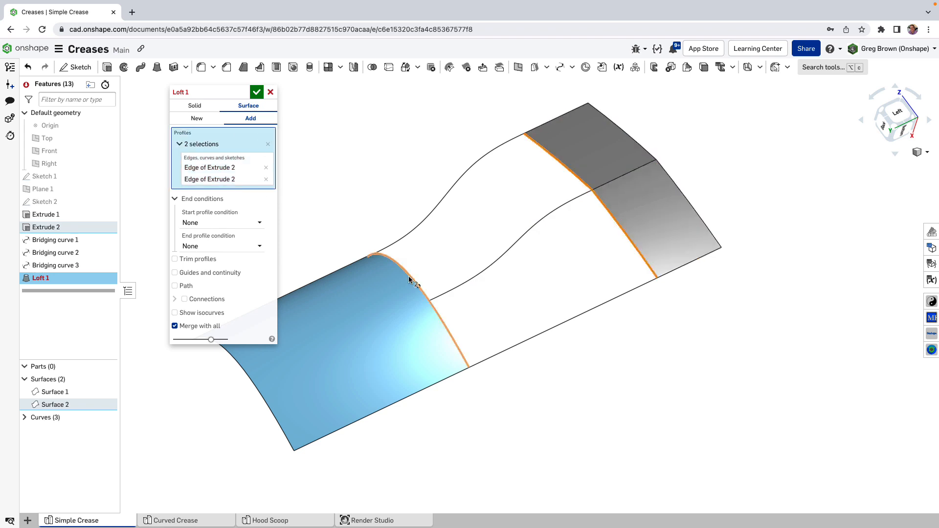
{"action": "left_click", "coordinate": [408, 277]}
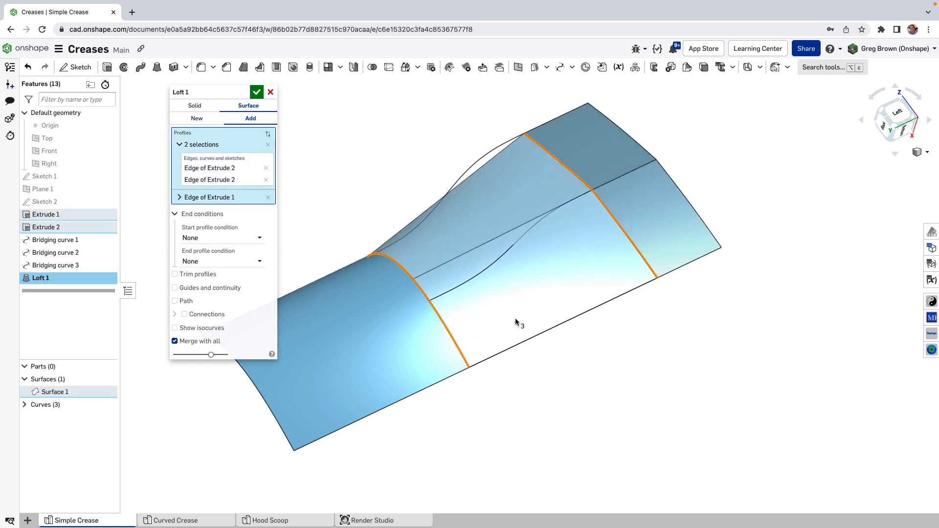
Set both the start and end profile conditions of the loft to Match tangent
{"action": "right_click_drag", "start_coordinate": [518, 323], "coordinate": [427, 285]}
{"action": "left_click", "coordinate": [208, 239]}
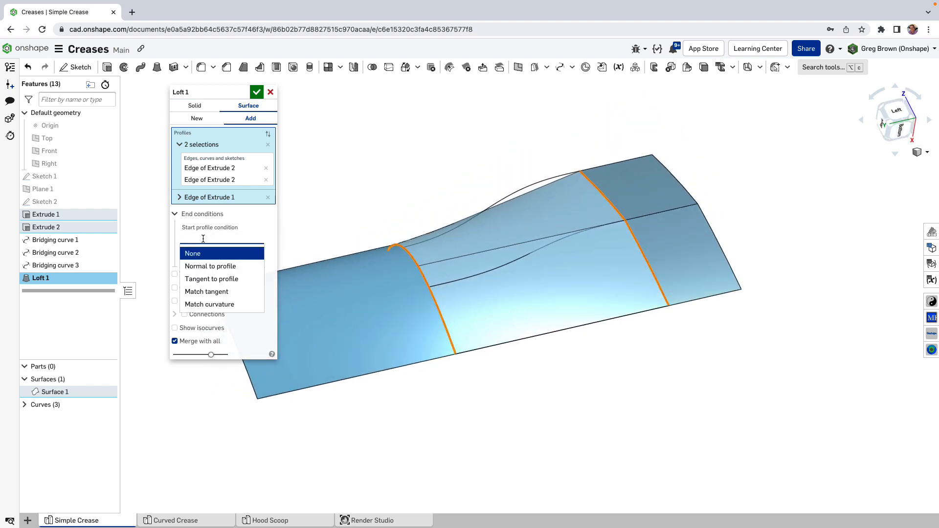
{"action": "left_click", "coordinate": [236, 291]}
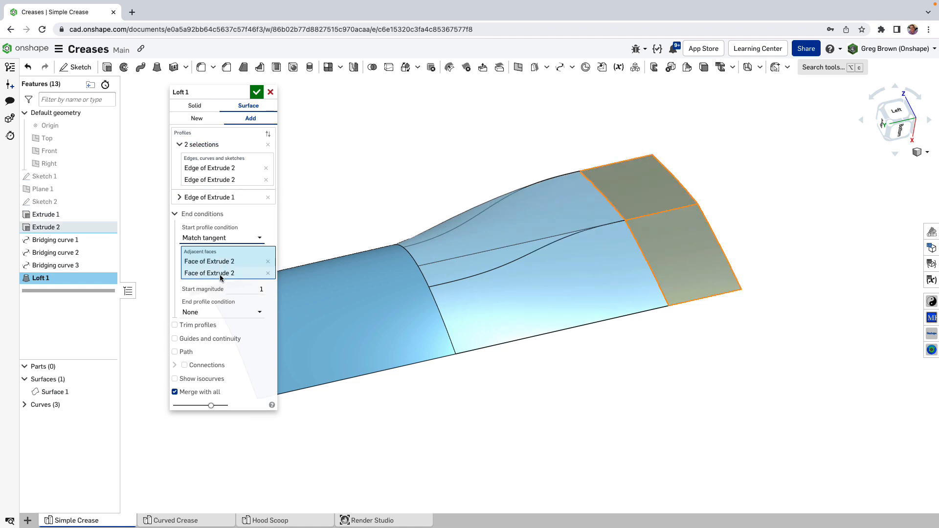
{"action": "left_click", "coordinate": [223, 315]}
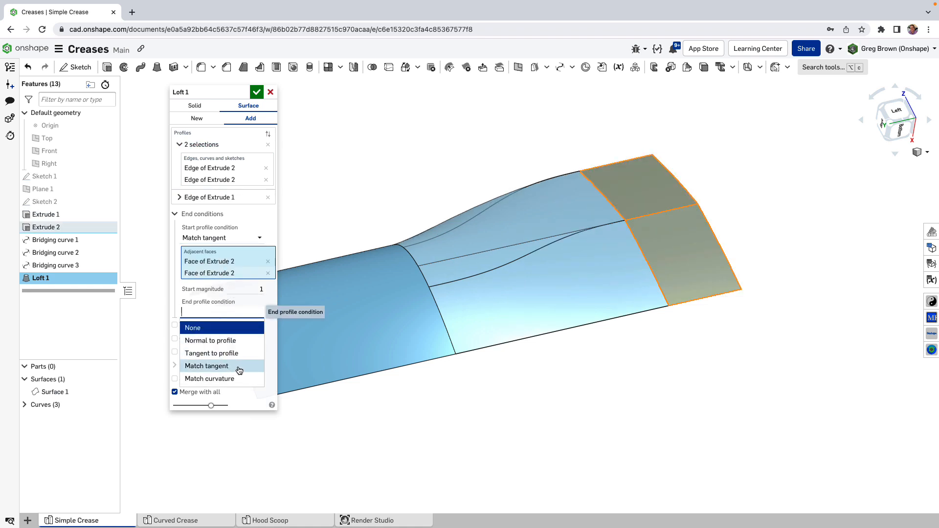
{"action": "left_click", "coordinate": [206, 366]}
Guide the loft with the three bridging curves: one outer curve, the central crease curve and the other outer curve
{"action": "right_click_drag", "start_coordinate": [299, 357], "coordinate": [522, 362]}
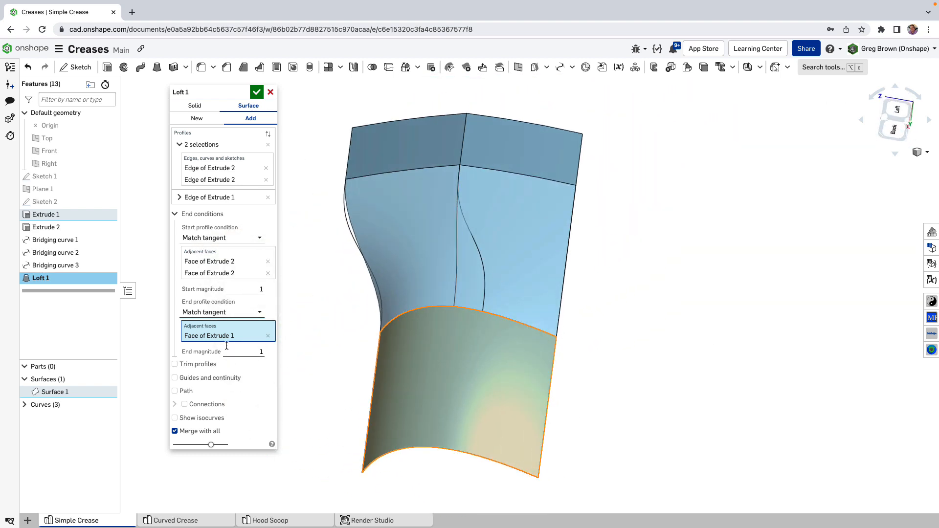
{"action": "left_click", "coordinate": [215, 215]}
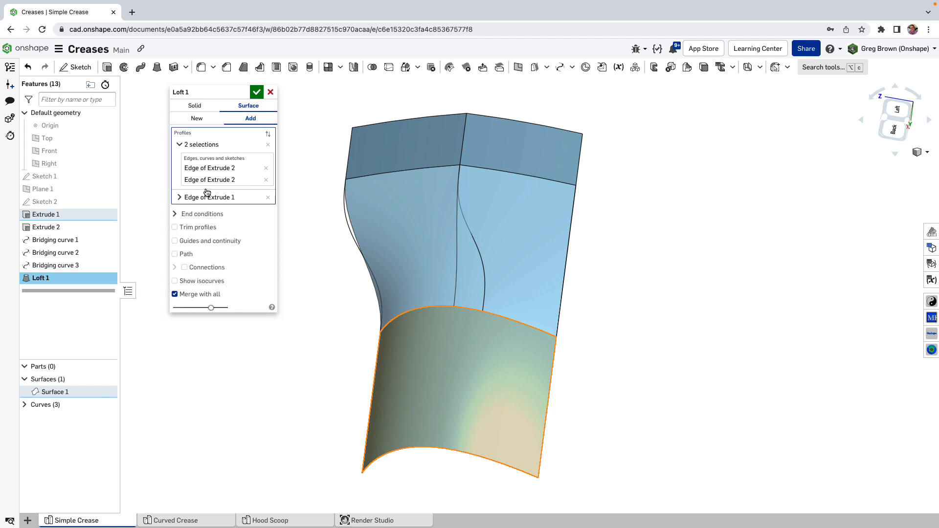
{"action": "left_click", "coordinate": [175, 241]}
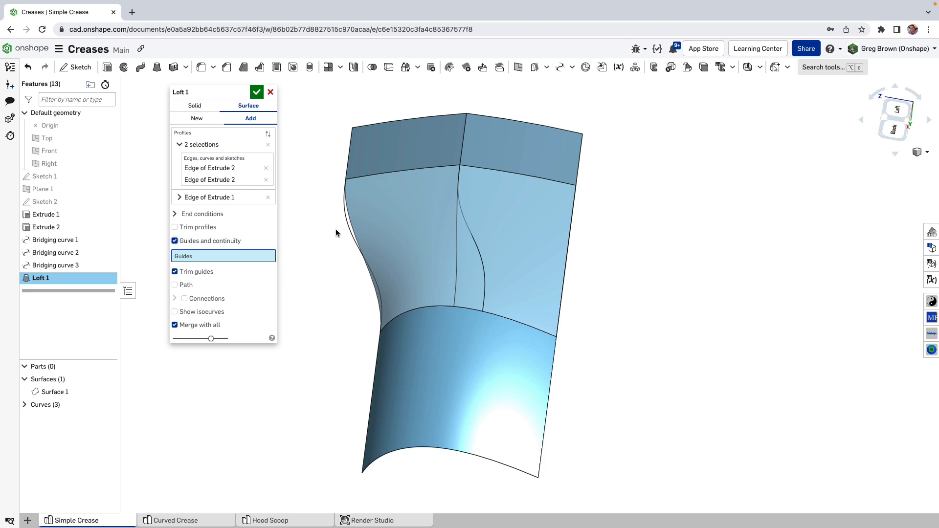
{"action": "left_click", "coordinate": [343, 216]}
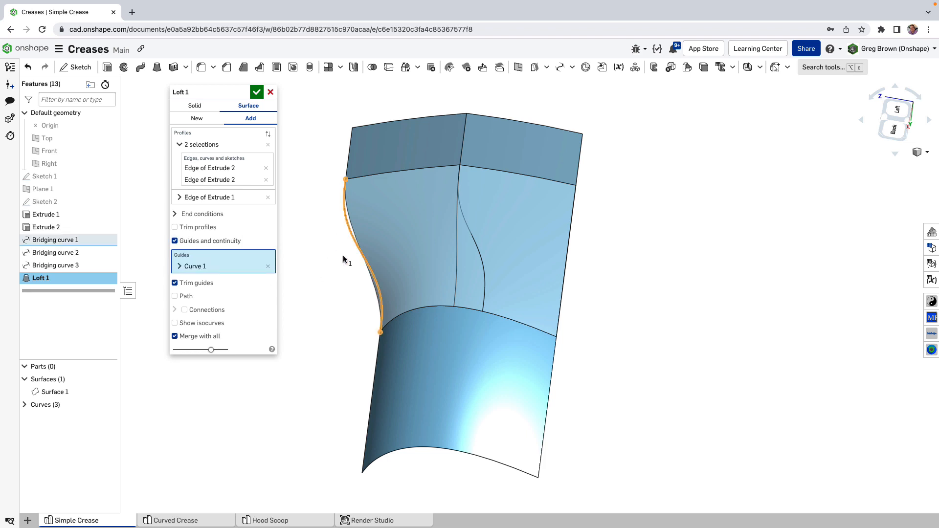
{"action": "left_click", "coordinate": [463, 216]}
{"action": "left_click", "coordinate": [571, 224]}
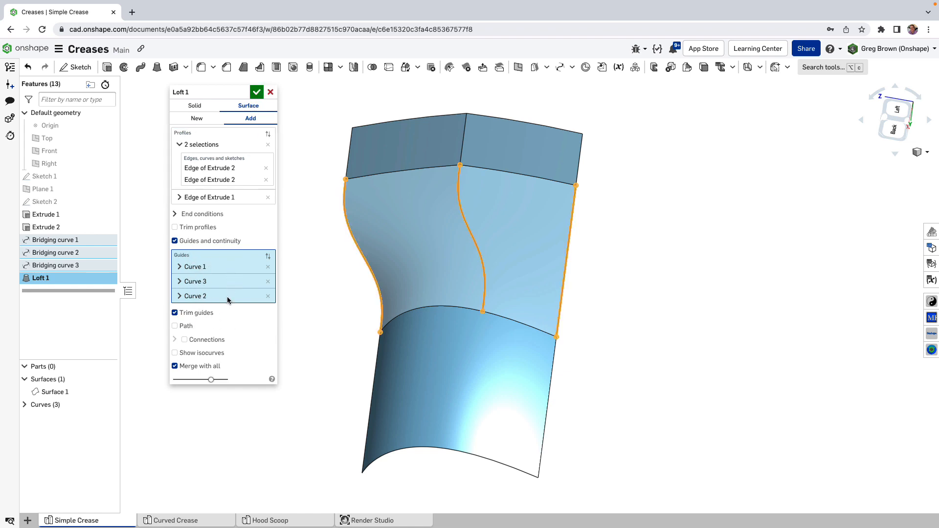
Leave the loft's connections off, show its isocurves and accept the surface loft
{"action": "left_click", "coordinate": [202, 342]}
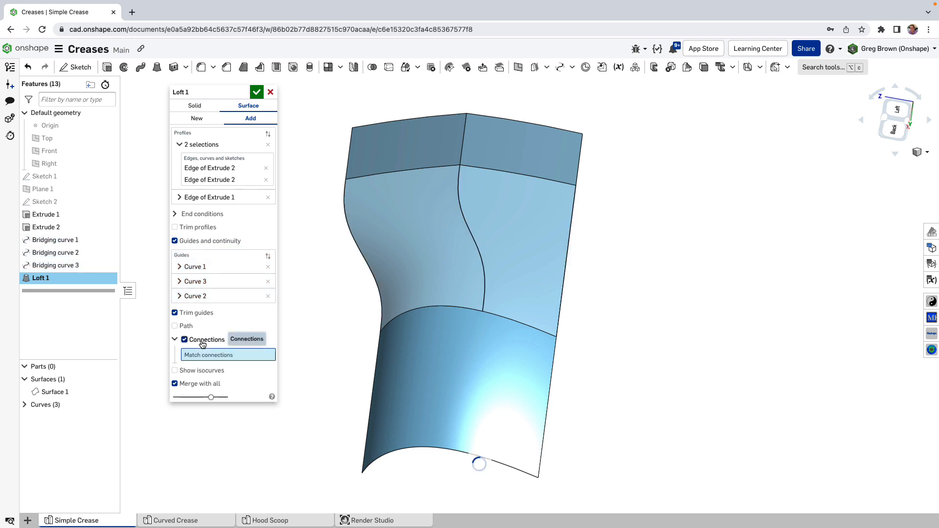
{"action": "left_click", "coordinate": [203, 343]}
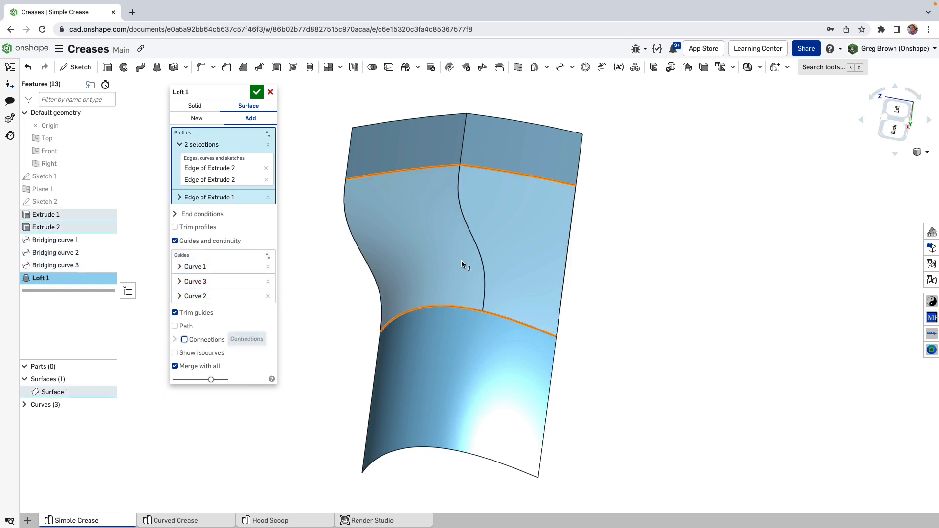
{"action": "left_click", "coordinate": [202, 352]}
{"action": "mouse_move", "coordinate": [317, 317]}
{"action": "right_mouse_down"}
{"action": "mouse_move", "coordinate": [356, 298]}
{"action": "mouse_move", "coordinate": [330, 354]}
{"action": "mouse_move", "coordinate": [309, 303]}
{"action": "mouse_move", "coordinate": [306, 357]}
{"action": "mouse_move", "coordinate": [318, 288]}
{"action": "mouse_move", "coordinate": [306, 328]}
{"action": "right_mouse_up"}
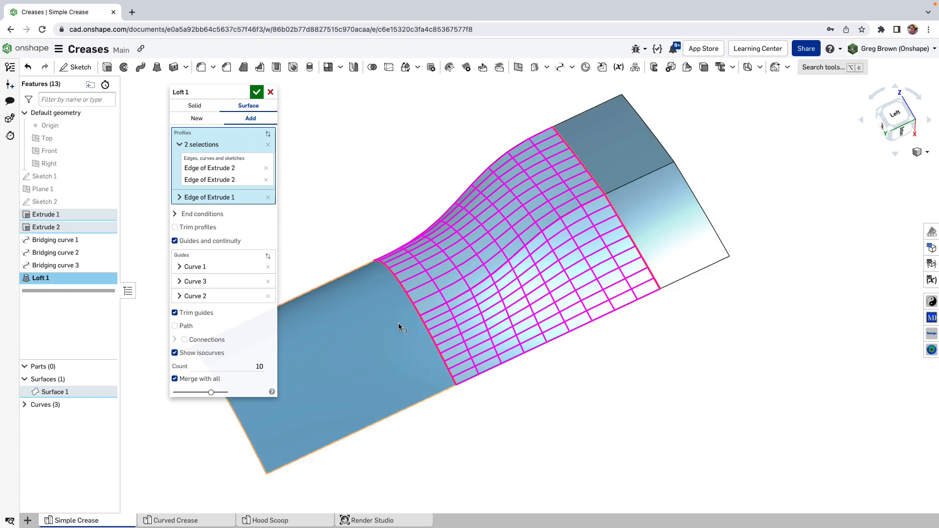
{"action": "left_click", "coordinate": [256, 93]}
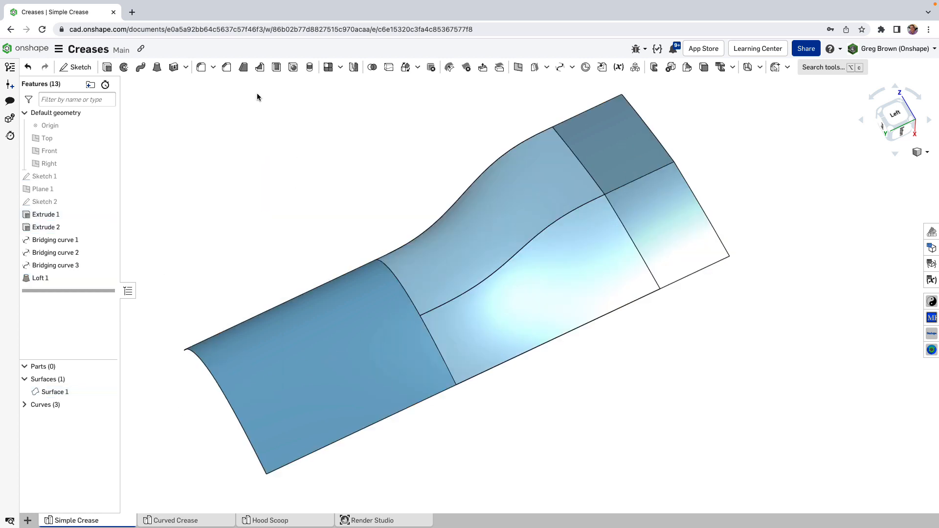
Hide the tangent edges in the shaded display of the lofted surface
{"action": "right_click_drag", "start_coordinate": [257, 95], "coordinate": [301, 243]}
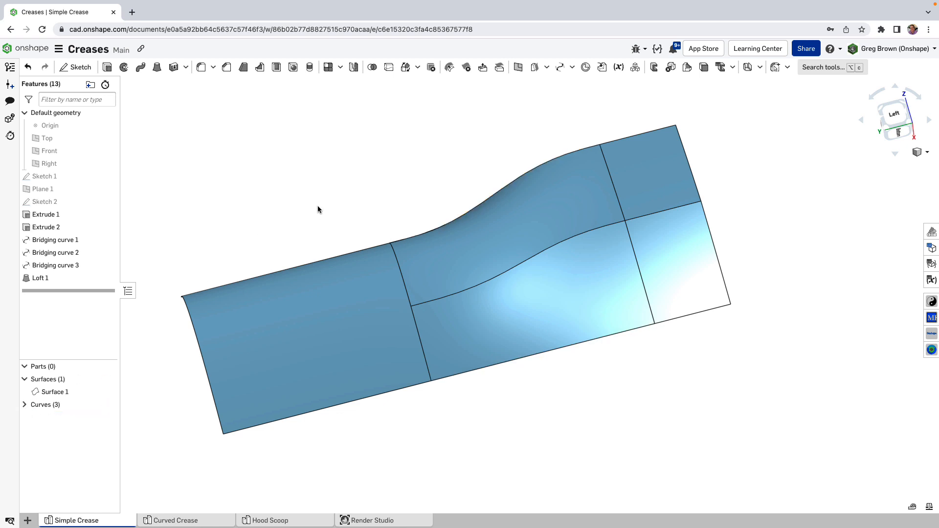
{"action": "mouse_move", "coordinate": [318, 210]}
{"action": "right_mouse_down"}
{"action": "mouse_move", "coordinate": [300, 209]}
{"action": "mouse_move", "coordinate": [325, 201]}
{"action": "mouse_move", "coordinate": [309, 215]}
{"action": "right_mouse_up"}
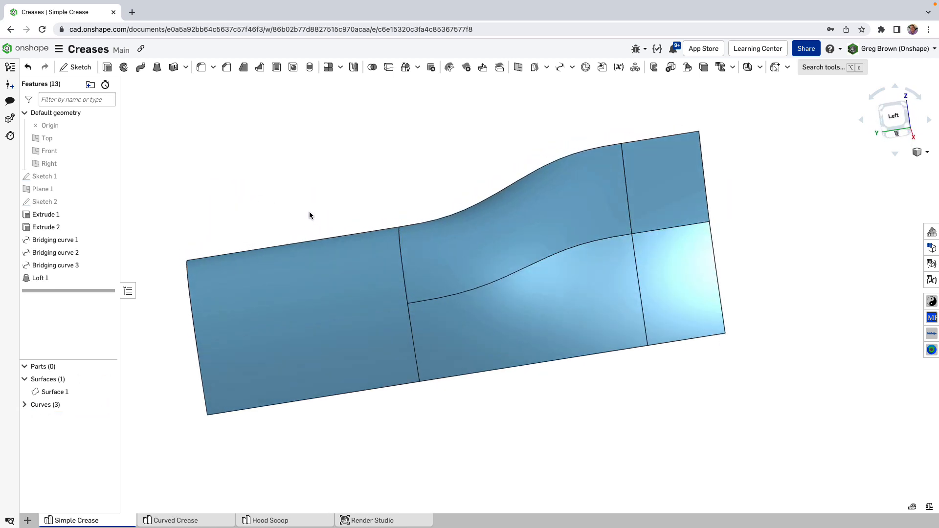
{"action": "left_click", "coordinate": [928, 154]}
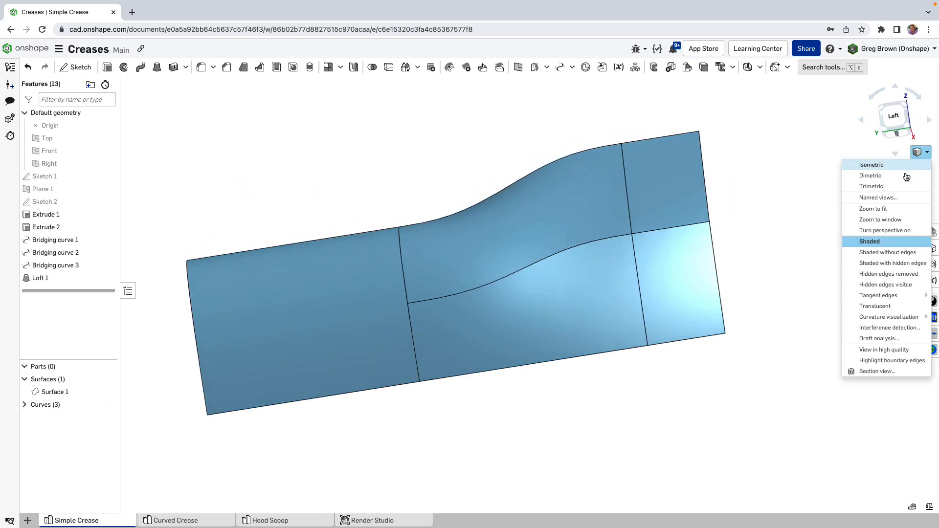
{"action": "mouse_move", "coordinate": [878, 296]}
{"action": "left_click", "coordinate": [806, 318]}
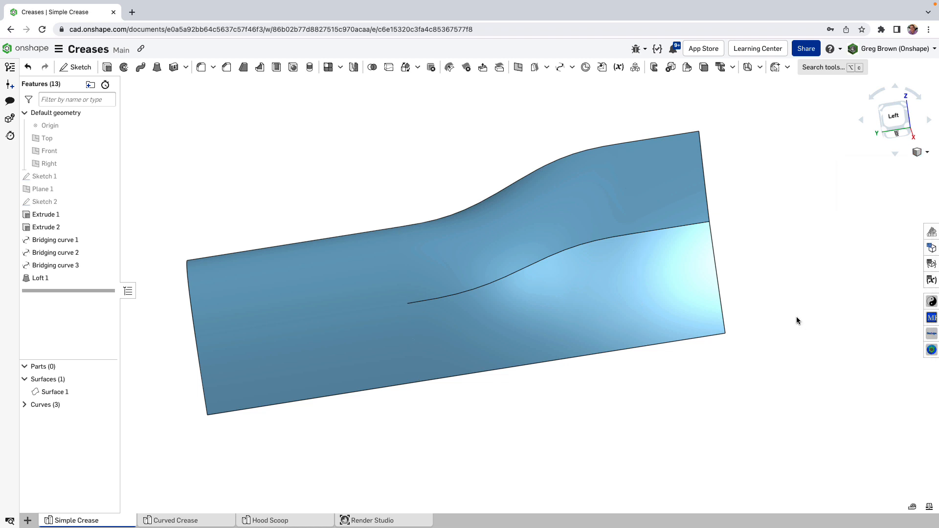
Display the lofted surface shaded without edges and examine how the central crease fades into the smooth area from several angles
{"action": "right_click_drag", "start_coordinate": [797, 318], "coordinate": [670, 228]}
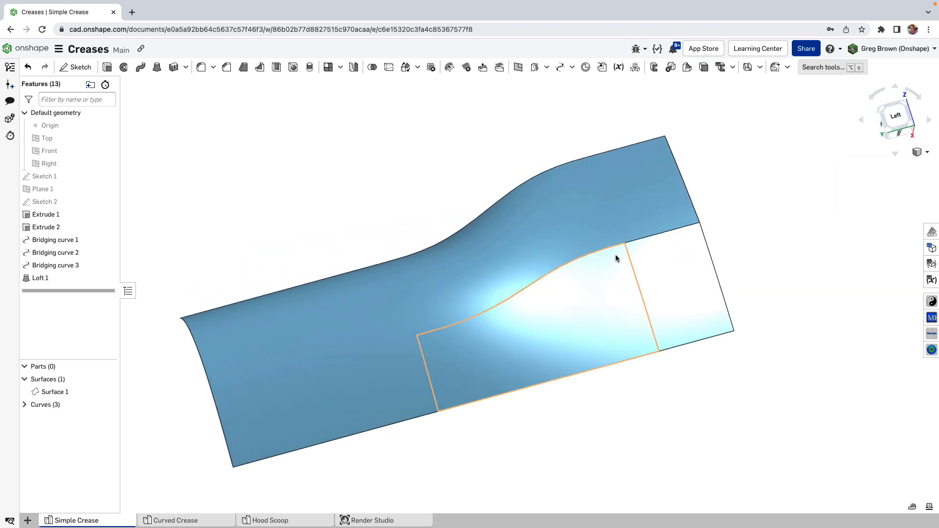
{"action": "right_click_drag", "start_coordinate": [162, 308], "coordinate": [399, 306]}
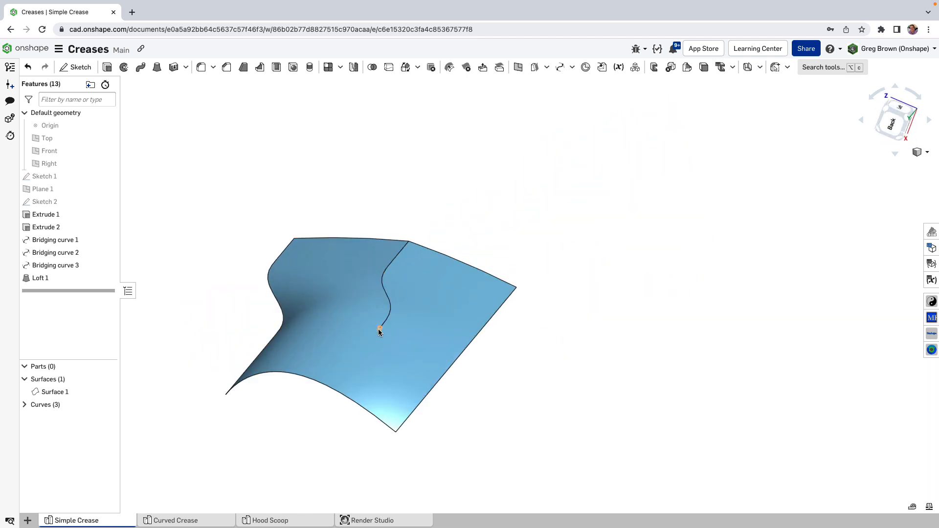
{"action": "right_click_drag", "start_coordinate": [388, 329], "coordinate": [363, 368]}
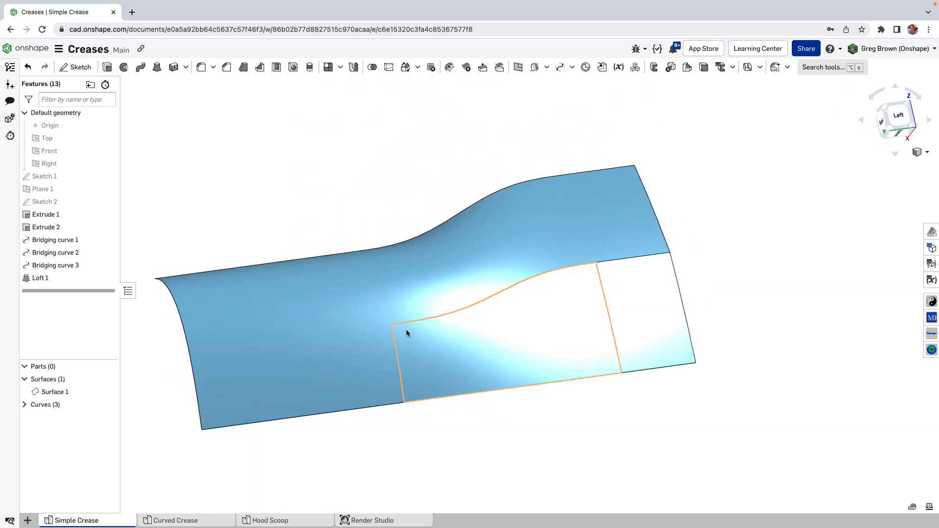
{"action": "right_click_drag", "start_coordinate": [407, 331], "coordinate": [684, 230]}
{"action": "left_click", "coordinate": [927, 154]}
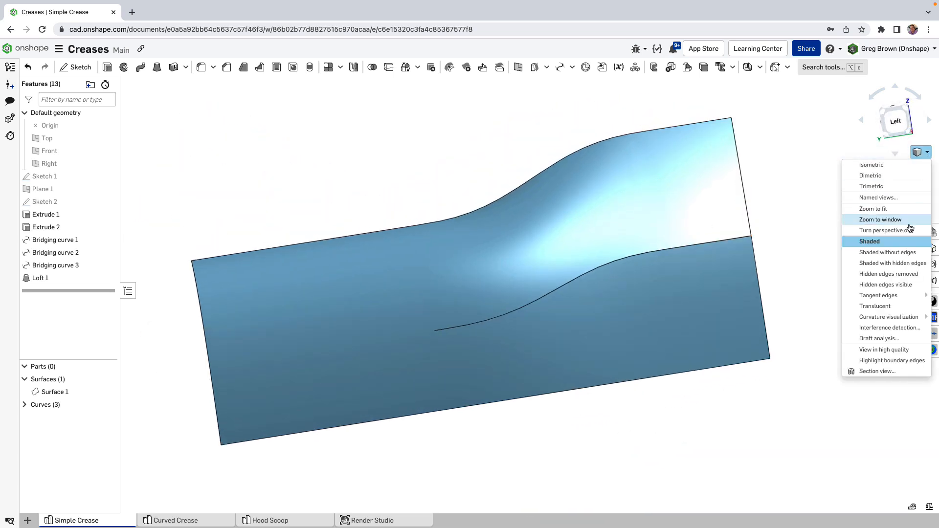
{"action": "left_click", "coordinate": [889, 259]}
{"action": "mouse_move", "coordinate": [670, 308]}
{"action": "right_mouse_down"}
{"action": "mouse_move", "coordinate": [691, 314]}
{"action": "mouse_move", "coordinate": [678, 338]}
{"action": "mouse_move", "coordinate": [677, 306]}
{"action": "mouse_move", "coordinate": [647, 337]}
{"action": "right_mouse_up"}
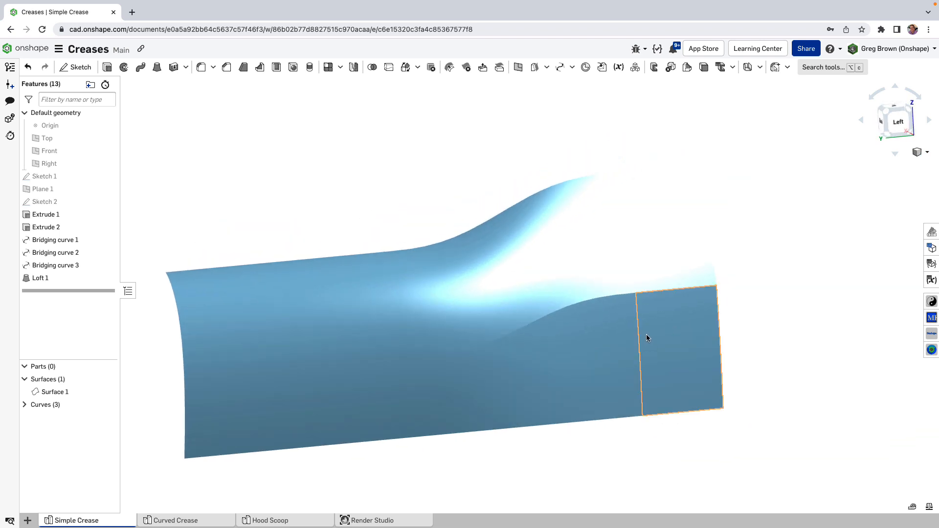
{"action": "right_click_drag", "start_coordinate": [606, 394], "coordinate": [702, 316]}
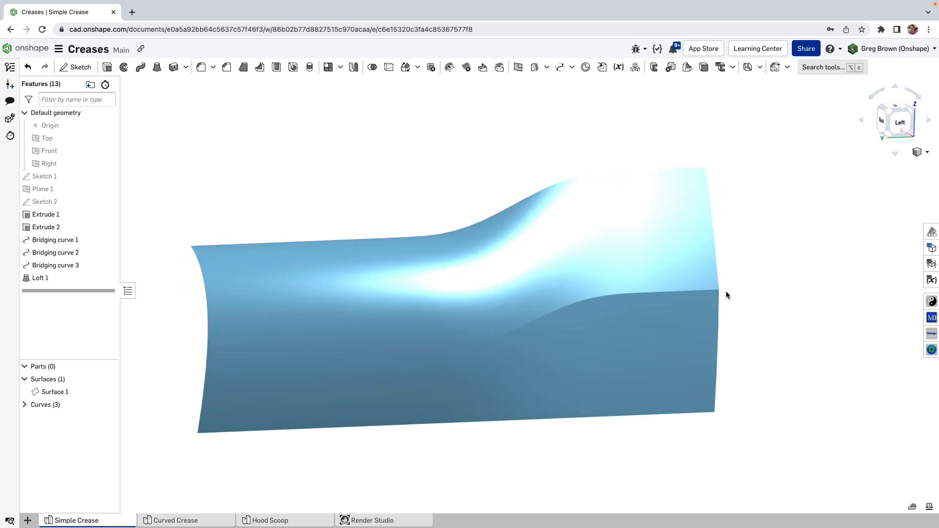
{"action": "right_click_drag", "start_coordinate": [663, 289], "coordinate": [523, 320]}
{"action": "right_click_drag", "start_coordinate": [347, 413], "coordinate": [642, 307]}
{"action": "mouse_move", "coordinate": [636, 269]}
{"action": "right_mouse_down"}
{"action": "mouse_move", "coordinate": [611, 308]}
{"action": "mouse_move", "coordinate": [629, 308]}
{"action": "mouse_move", "coordinate": [618, 312]}
{"action": "mouse_move", "coordinate": [632, 302]}
{"action": "mouse_move", "coordinate": [618, 295]}
{"action": "mouse_move", "coordinate": [568, 331]}
{"action": "right_mouse_up"}
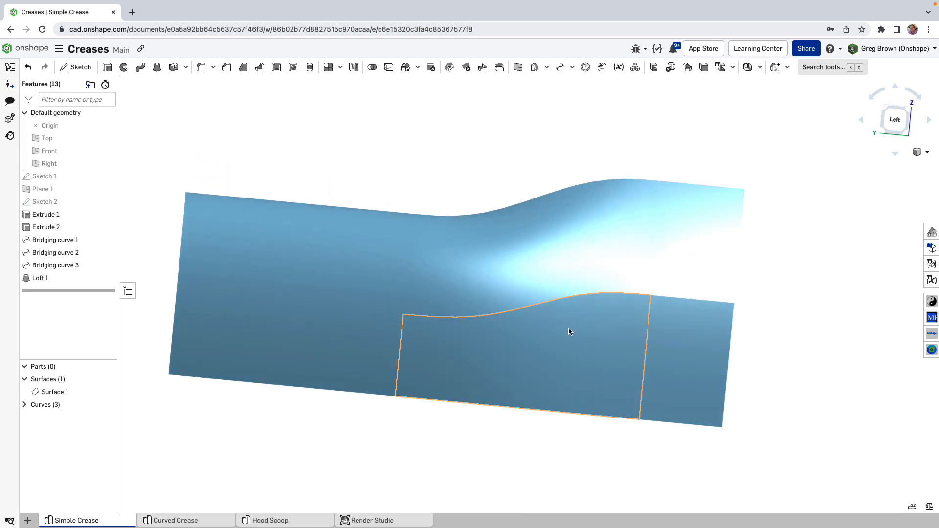
{"action": "right_click_drag", "start_coordinate": [665, 331], "coordinate": [662, 329]}
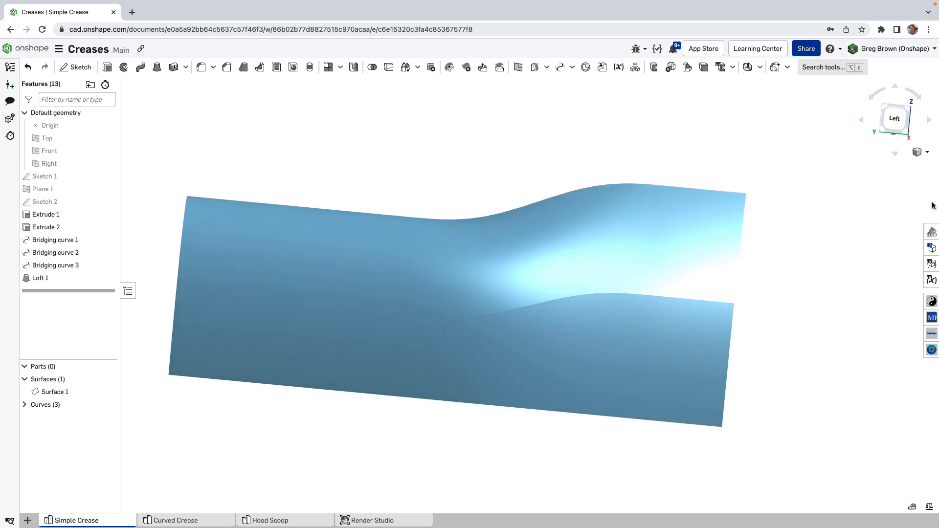
Turn on the zebra stripes curvature visualization and examine the stripes closely around the central crease
{"action": "left_click", "coordinate": [925, 153]}
{"action": "mouse_move", "coordinate": [879, 319]}
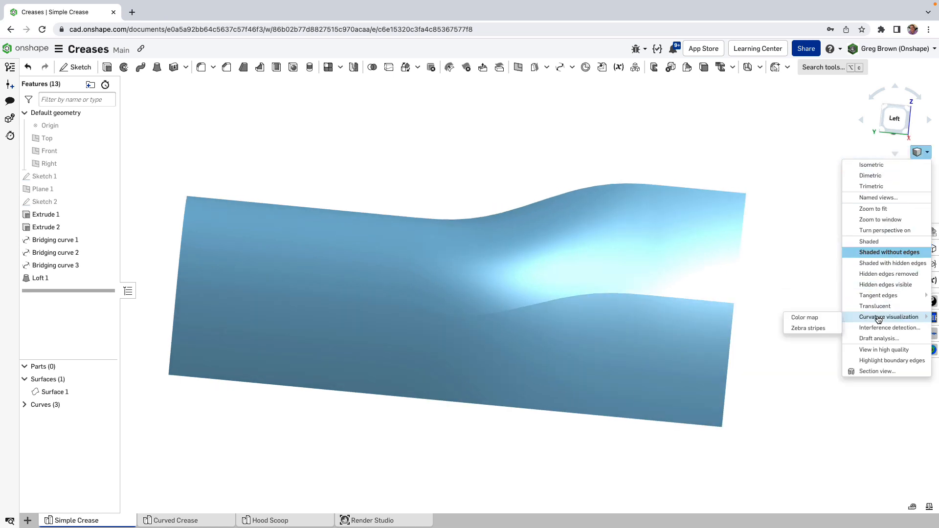
{"action": "left_click", "coordinate": [825, 328]}
{"action": "mouse_move", "coordinate": [668, 350]}
{"action": "right_mouse_down"}
{"action": "mouse_move", "coordinate": [671, 367]}
{"action": "mouse_move", "coordinate": [652, 357]}
{"action": "mouse_move", "coordinate": [717, 344]}
{"action": "mouse_move", "coordinate": [640, 251]}
{"action": "mouse_move", "coordinate": [623, 283]}
{"action": "right_mouse_up"}
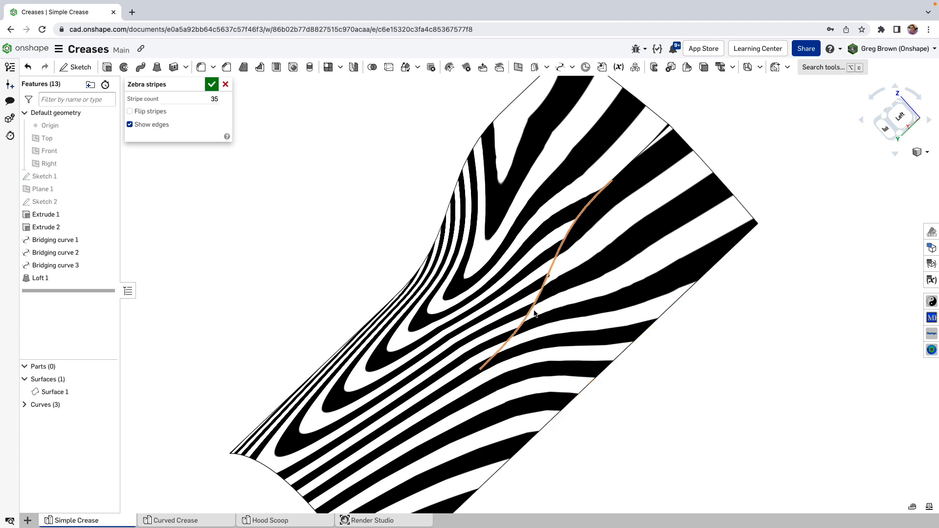
{"action": "scroll", "coordinate": [534, 312], "scroll_direction": "up", "scroll_amount": 3}
{"action": "scroll", "coordinate": [534, 312], "scroll_direction": "up", "scroll_amount": 2}
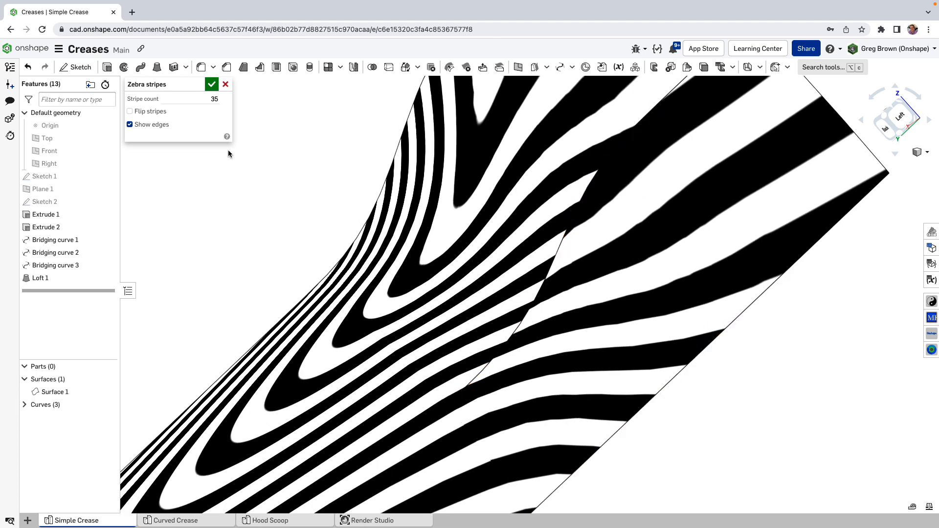
Hide the edges in the zebra stripes display and set the stripe count to 50
{"action": "left_click", "coordinate": [129, 124]}
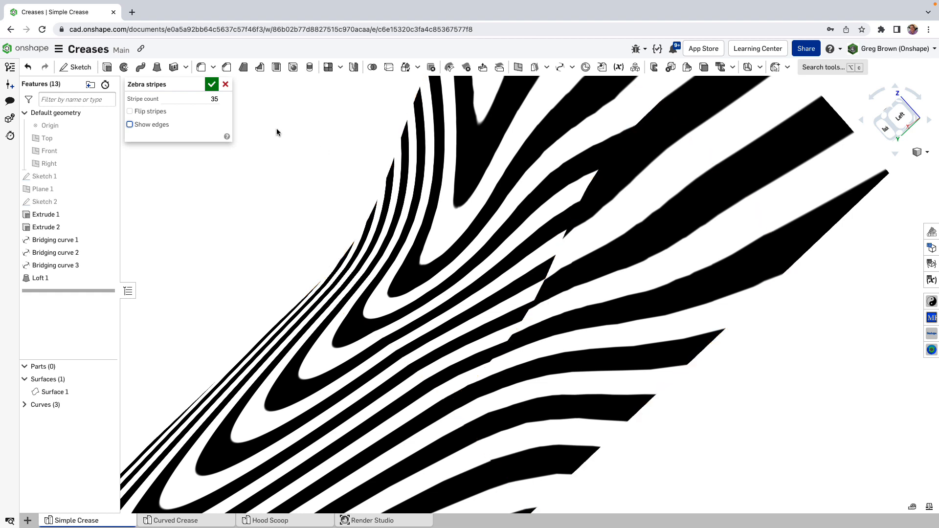
{"action": "left_click", "coordinate": [213, 96]}
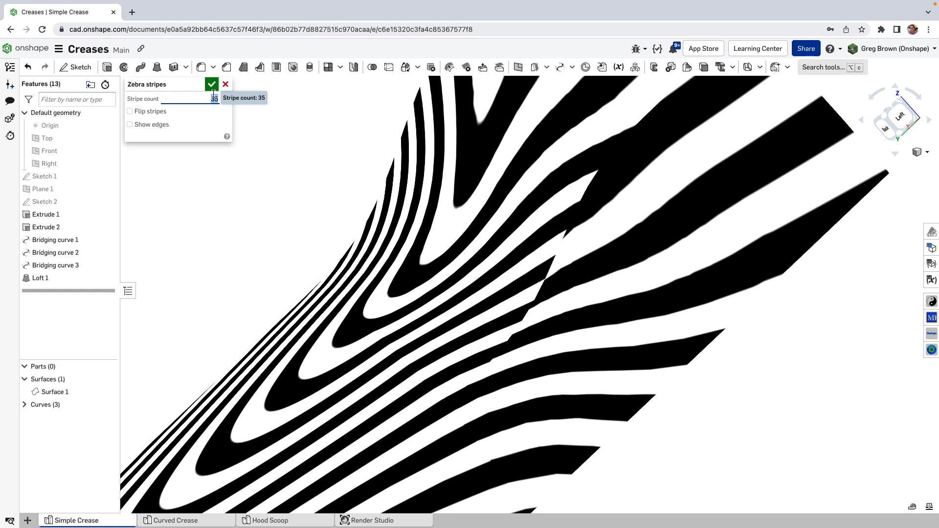
{"action": "type", "text": "50"}
{"action": "key", "text": "Return"}
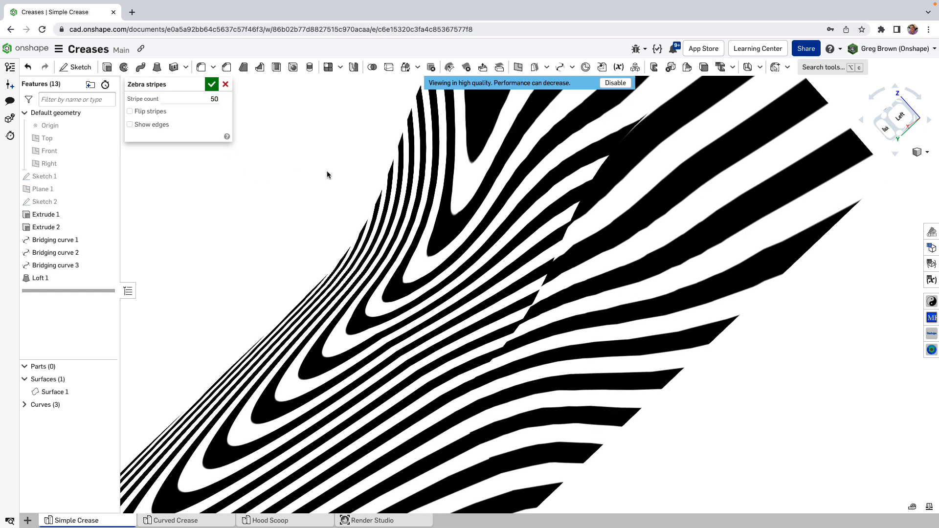
Compare the zebra stripes in flipped and unflipped directions, leaving them unflipped
{"action": "right_click_drag", "start_coordinate": [492, 321], "coordinate": [573, 336]}
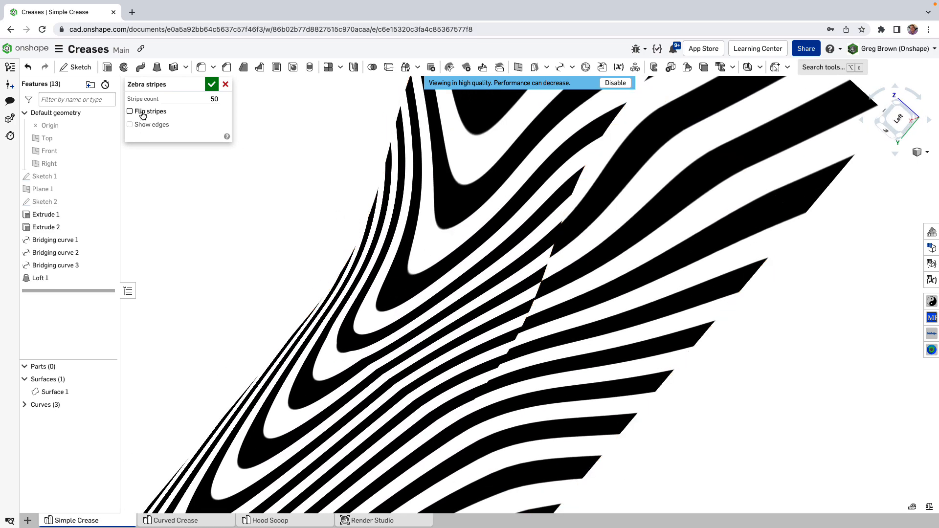
{"action": "left_click", "coordinate": [130, 111]}
{"action": "left_click", "coordinate": [142, 112]}
{"action": "left_click", "coordinate": [142, 112]}
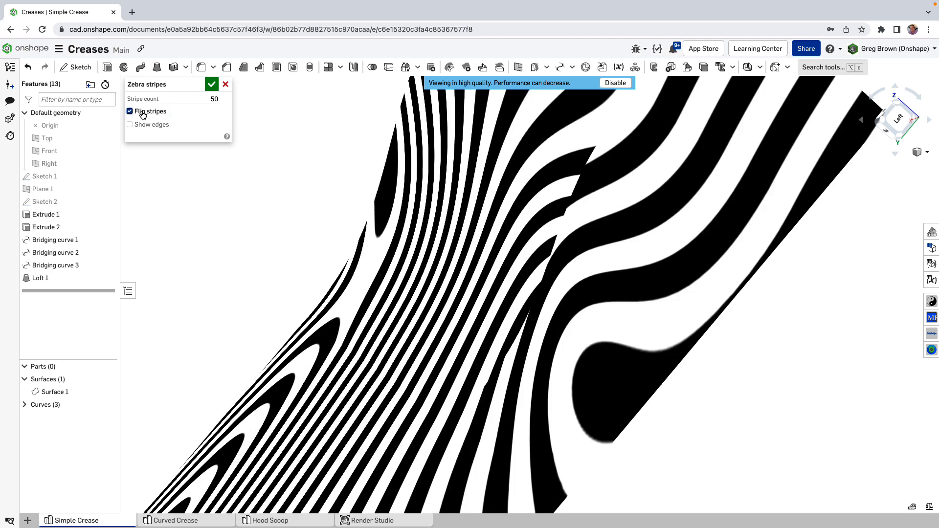
{"action": "left_click", "coordinate": [143, 112]}
{"action": "left_click", "coordinate": [143, 112]}
{"action": "left_click", "coordinate": [143, 112]}
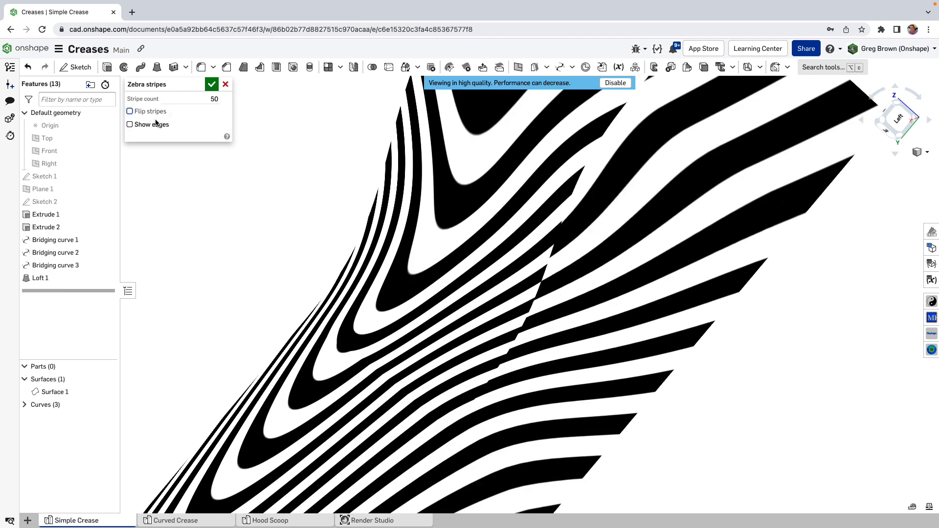
Examine stripe continuity along the fading crease and across the loft boundaries, and close the zebra stripes analysis
{"action": "right_click_drag", "start_coordinate": [494, 257], "coordinate": [509, 310]}
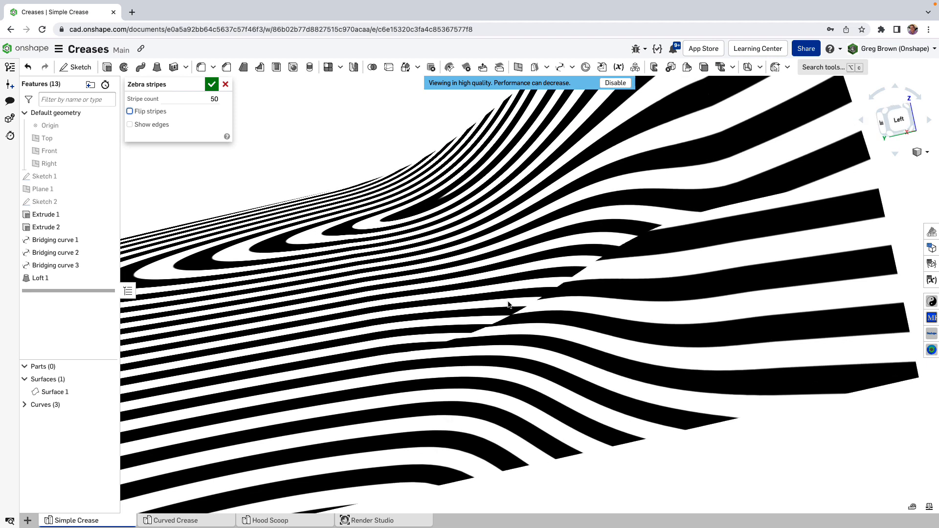
{"action": "right_click_drag", "start_coordinate": [824, 204], "coordinate": [799, 212]}
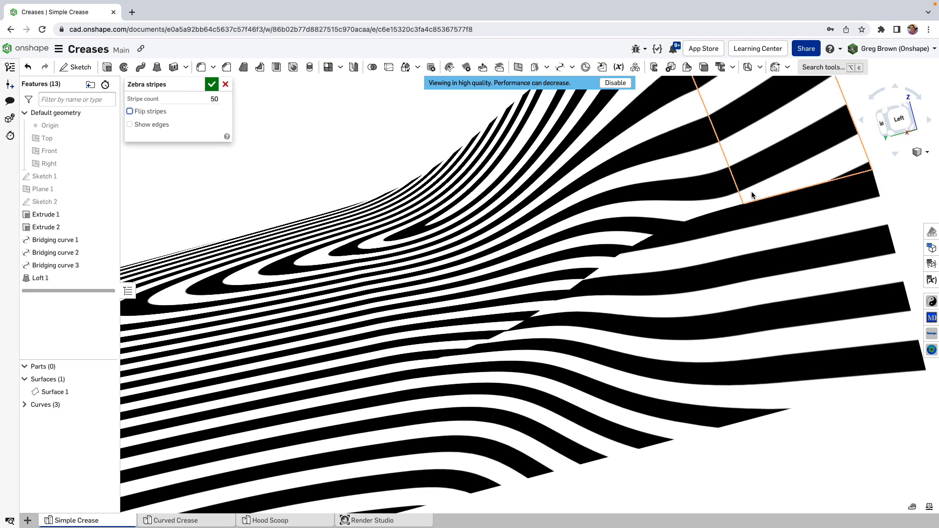
{"action": "right_click_drag", "start_coordinate": [470, 382], "coordinate": [445, 409]}
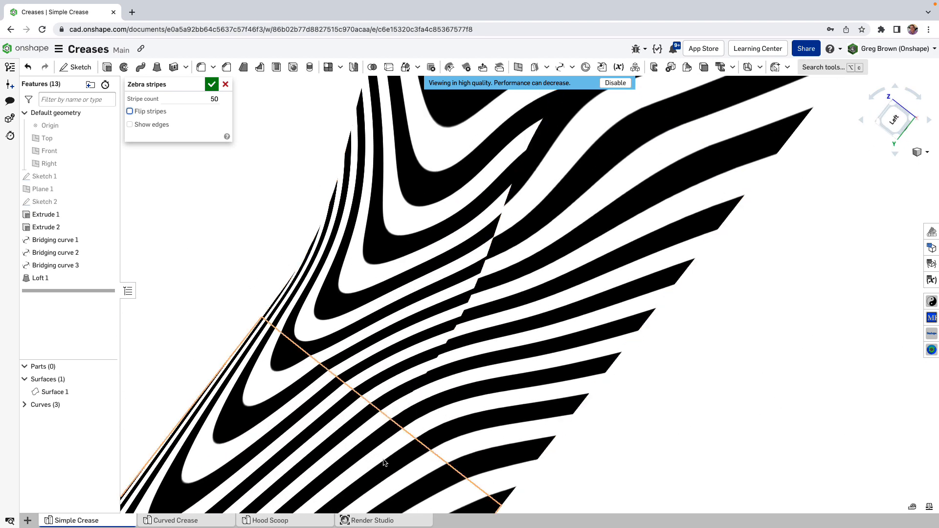
{"action": "right_click_drag", "start_coordinate": [384, 463], "coordinate": [620, 296]}
{"action": "left_click", "coordinate": [225, 85]}
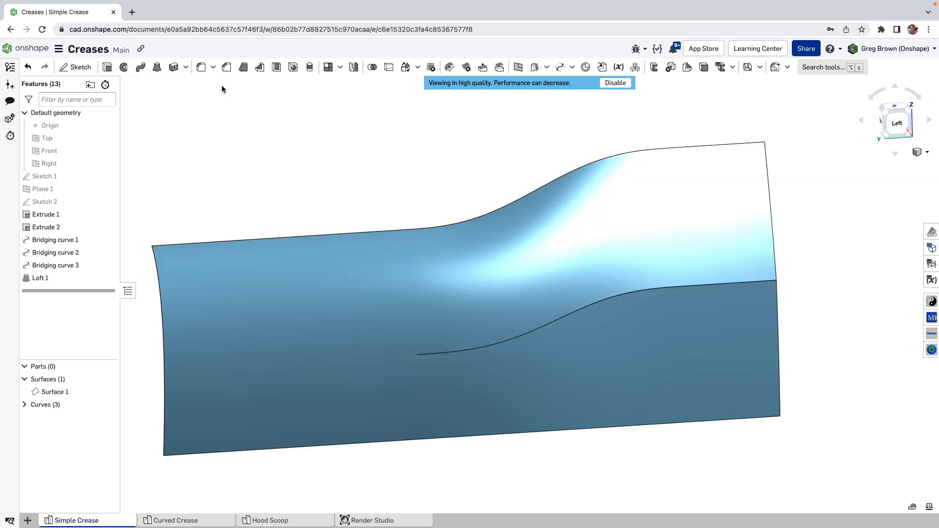
Show the curvature color map with Gaussian curvature and examine the colors on both sides of the crease
{"action": "left_click", "coordinate": [922, 155]}
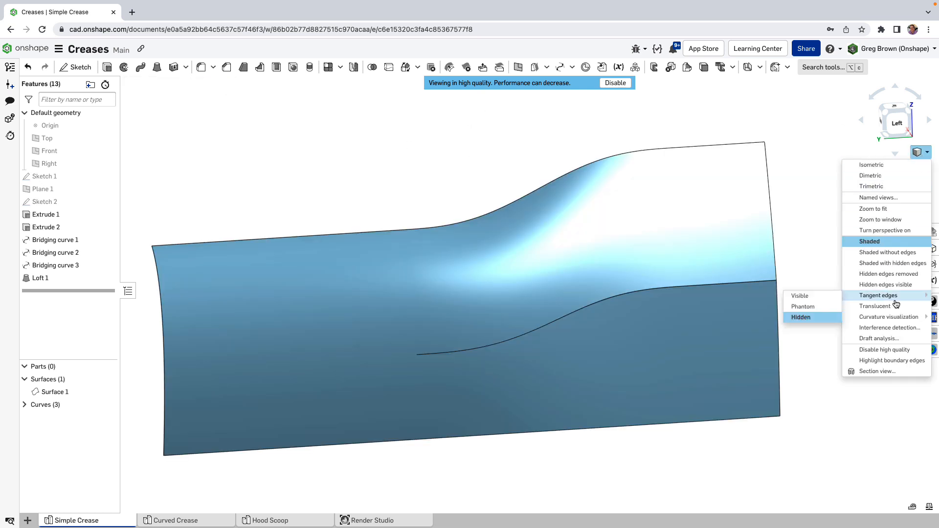
{"action": "mouse_move", "coordinate": [890, 319]}
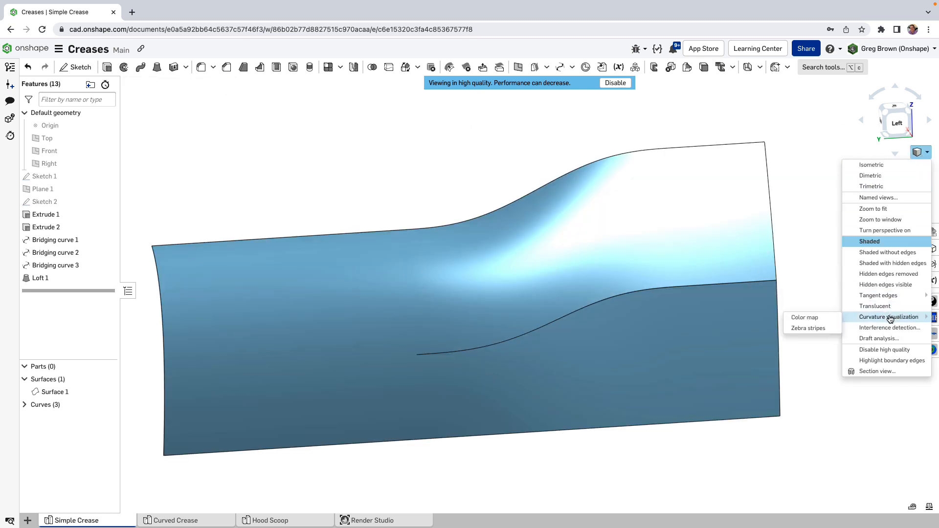
{"action": "left_click", "coordinate": [816, 320]}
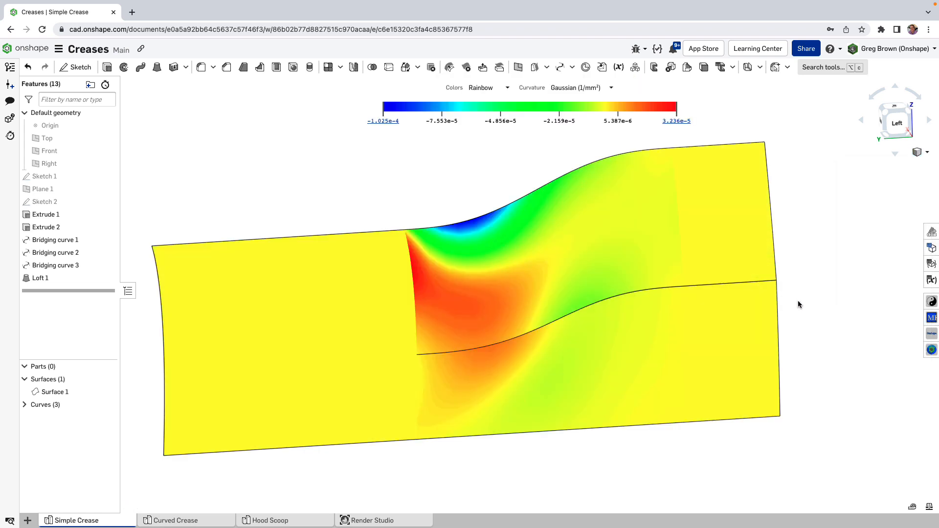
{"action": "mouse_move", "coordinate": [583, 286]}
{"action": "right_mouse_down"}
{"action": "mouse_move", "coordinate": [647, 250]}
{"action": "mouse_move", "coordinate": [585, 297]}
{"action": "right_mouse_up"}
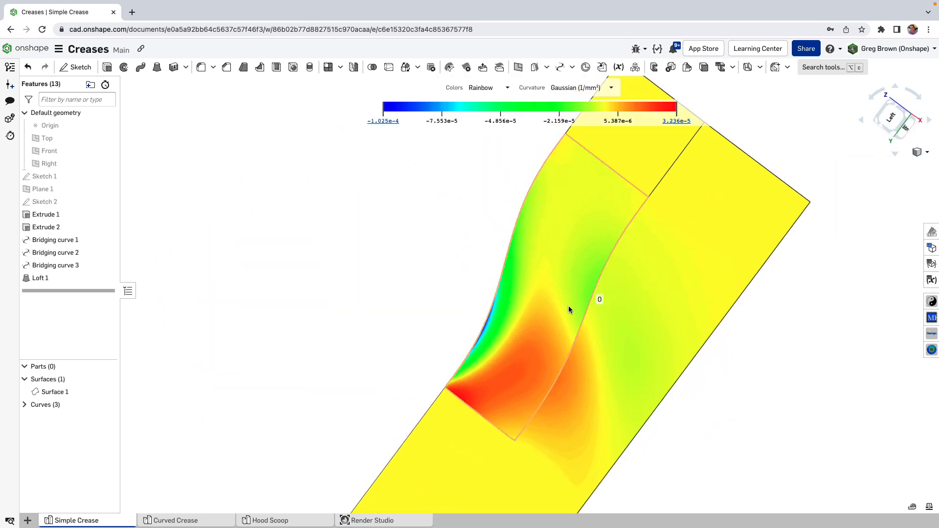
{"action": "scroll", "coordinate": [572, 321], "scroll_direction": "up", "scroll_amount": 5}
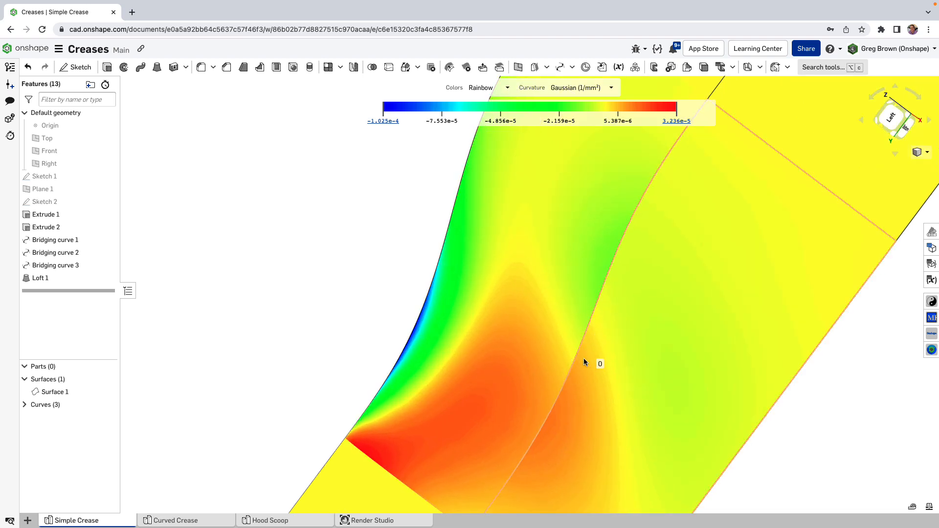
{"action": "mouse_move", "coordinate": [585, 360]}
{"action": "right_mouse_down"}
{"action": "mouse_move", "coordinate": [645, 289]}
{"action": "mouse_move", "coordinate": [648, 300]}
{"action": "mouse_move", "coordinate": [651, 270]}
{"action": "mouse_move", "coordinate": [590, 352]}
{"action": "right_mouse_up"}
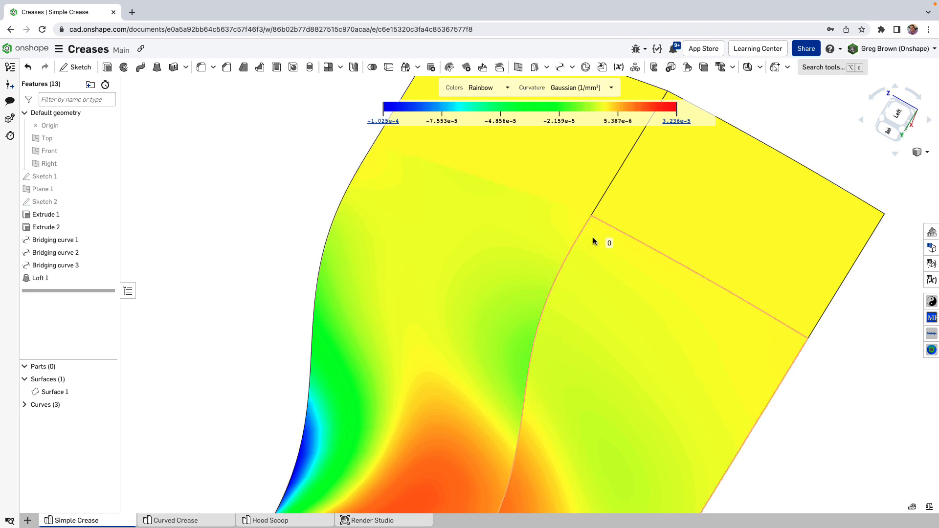
{"action": "scroll", "coordinate": [554, 254], "scroll_direction": "down", "scroll_amount": 5}
{"action": "right_click_drag", "start_coordinate": [569, 285], "coordinate": [536, 299]}
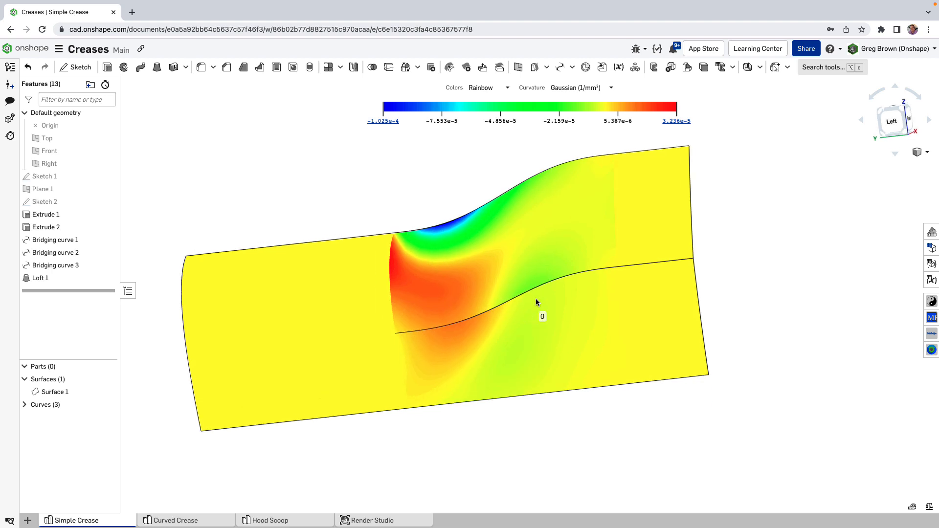
Switch the color map to Mean (1/mm) curvature and examine the color transitions across the lofted surface
{"action": "left_click", "coordinate": [610, 90]}
{"action": "left_click", "coordinate": [581, 120]}
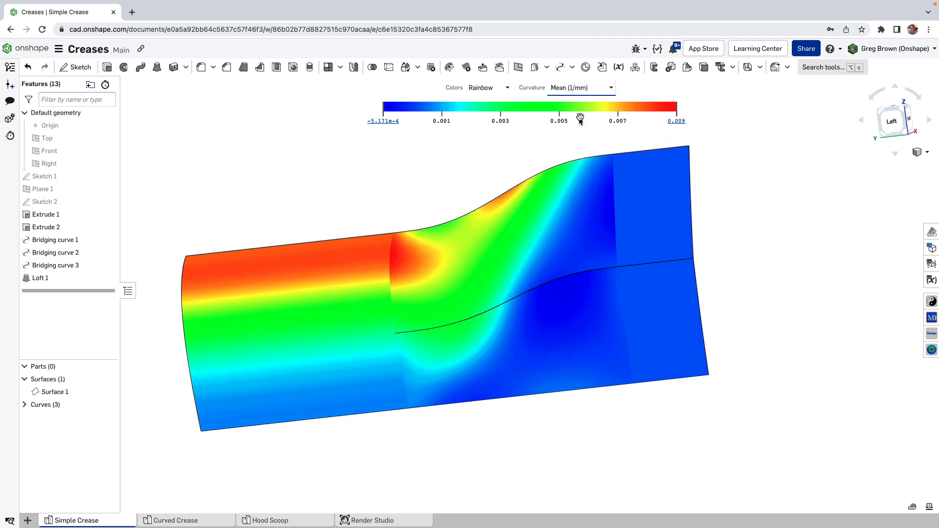
{"action": "right_click_drag", "start_coordinate": [517, 256], "coordinate": [536, 267]}
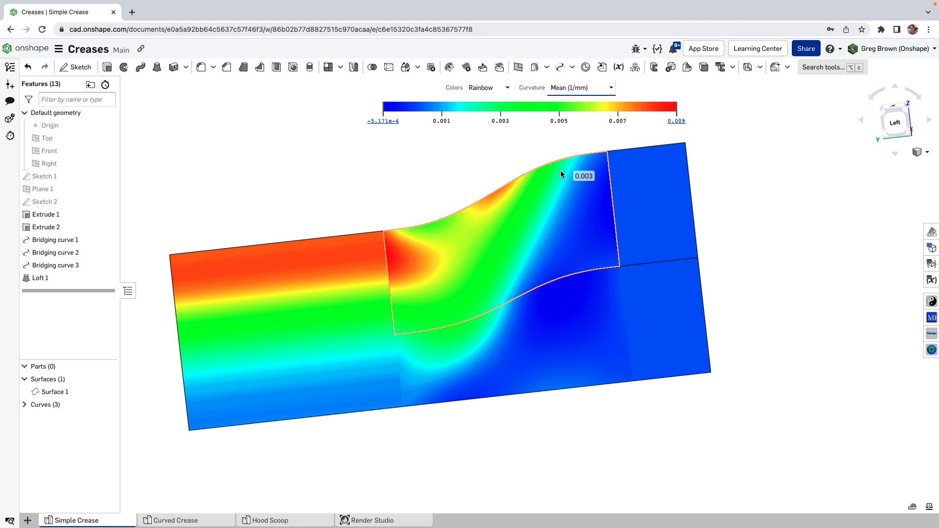
{"action": "right_click_drag", "start_coordinate": [560, 174], "coordinate": [618, 131]}
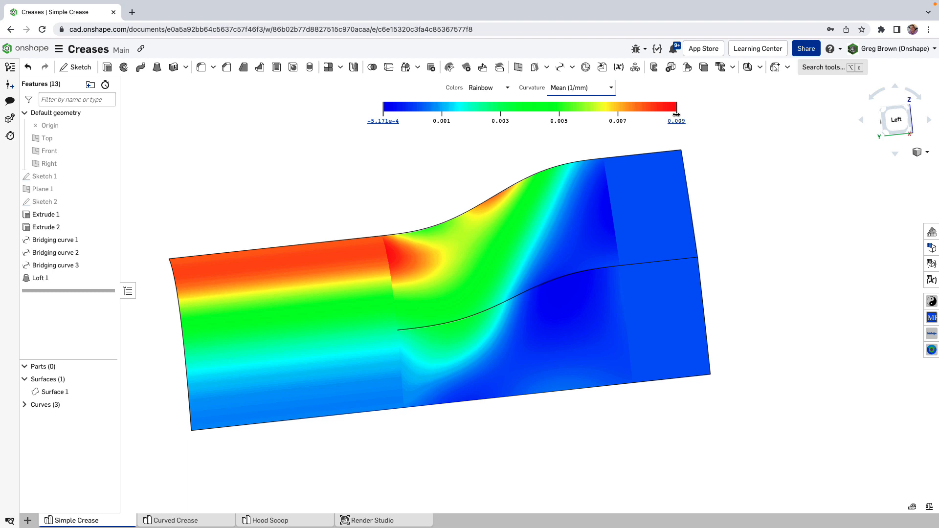
{"action": "left_click_drag", "start_coordinate": [676, 114], "coordinate": [706, 127]}
{"action": "left_click_drag", "start_coordinate": [383, 114], "coordinate": [324, 108]}
{"action": "right_click_drag", "start_coordinate": [325, 108], "coordinate": [469, 162]}
Set the color map's curvature type to Min radius (mm)
{"action": "left_click", "coordinate": [581, 88]}
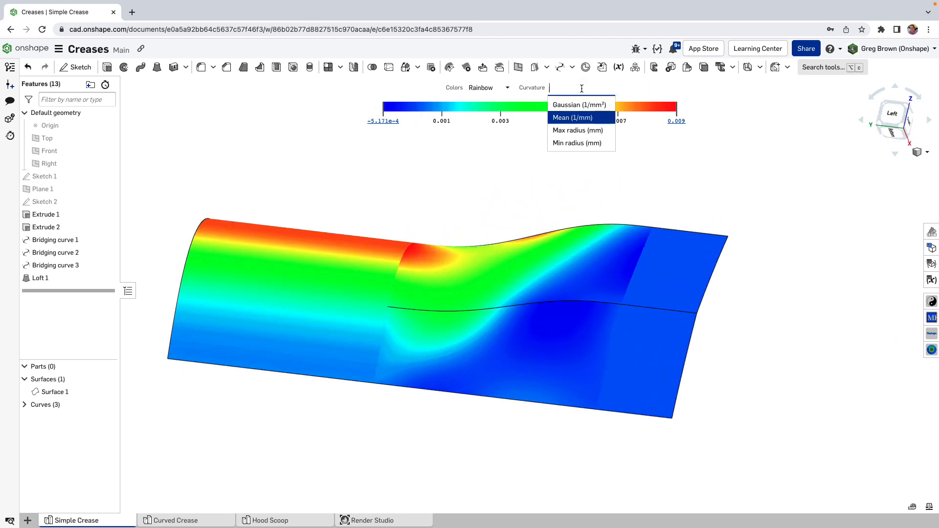
{"action": "left_click", "coordinate": [586, 142]}
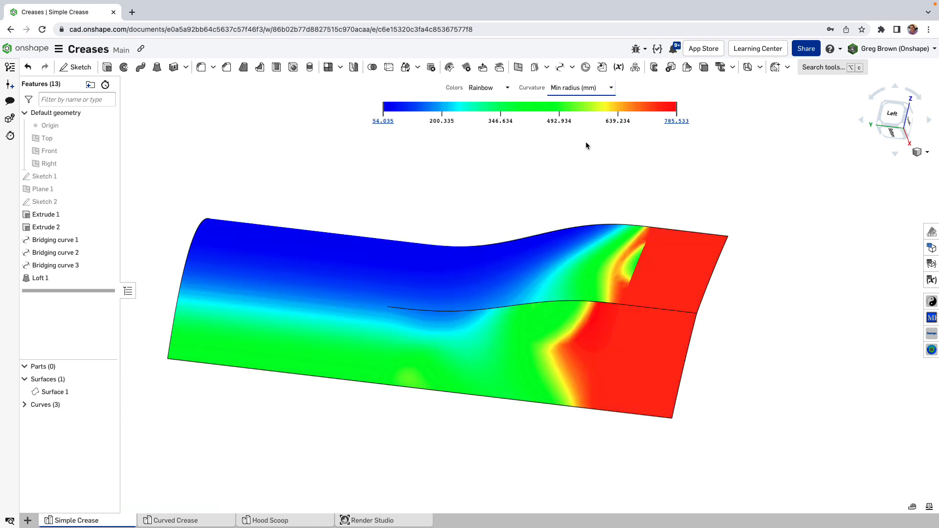
{"action": "left_click", "coordinate": [586, 90]}
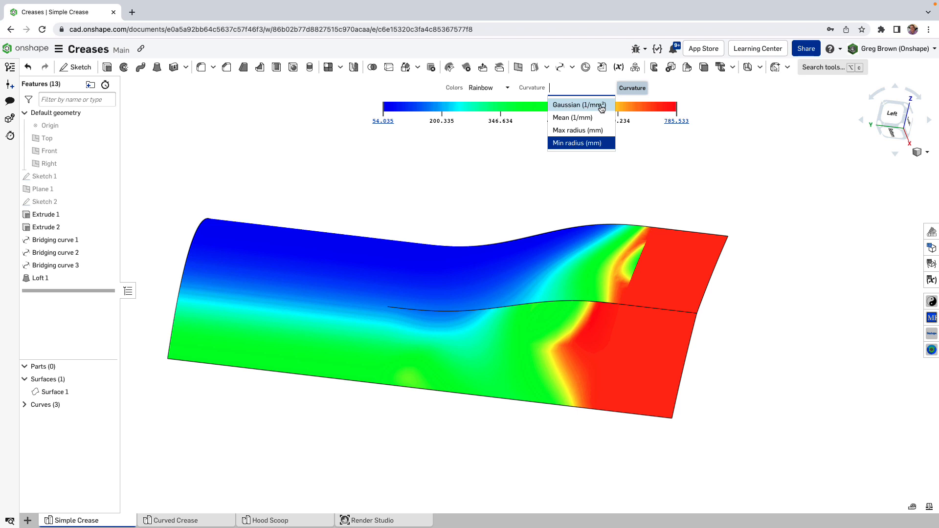
{"action": "left_click", "coordinate": [595, 144]}
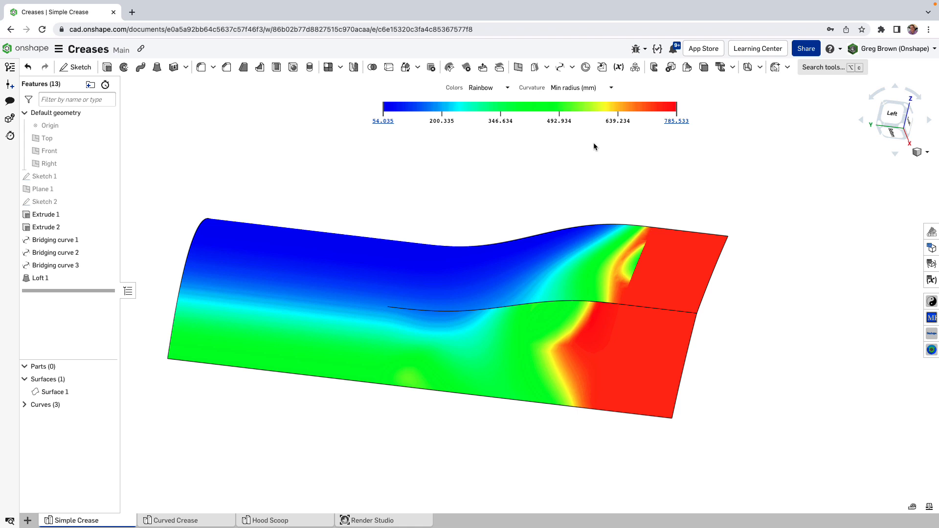
Lower the color scale's upper limit to about 102 mm and examine the minimum radius distribution across the whole surface
{"action": "right_click_drag", "start_coordinate": [594, 143], "coordinate": [577, 191]}
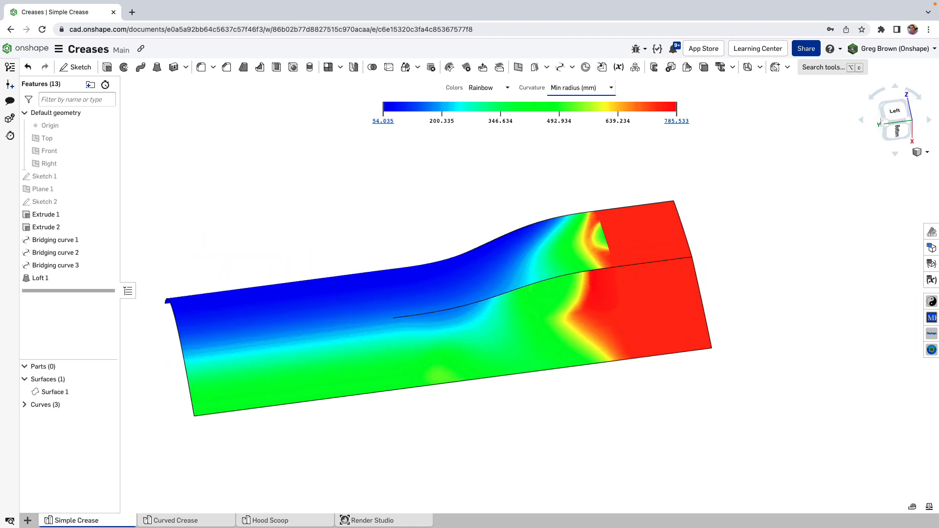
{"action": "right_click_drag", "start_coordinate": [514, 221], "coordinate": [516, 240]}
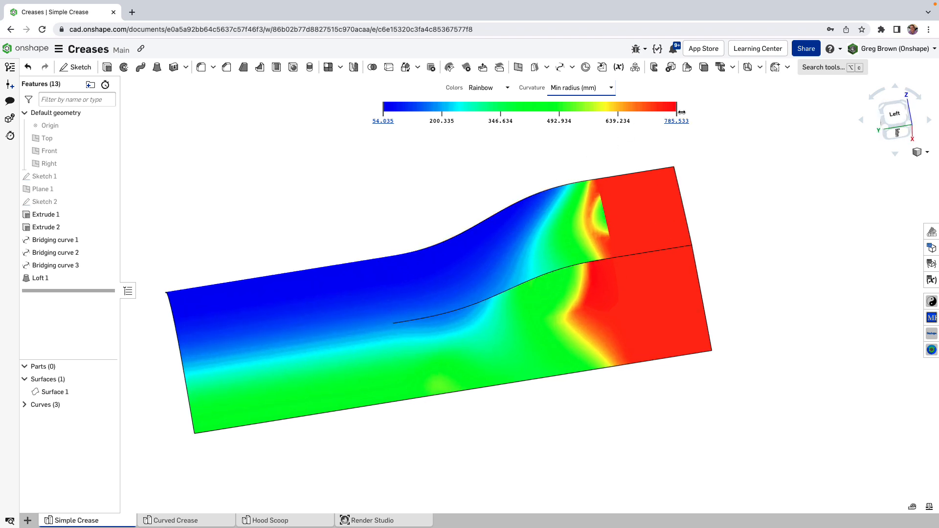
{"action": "left_click_drag", "start_coordinate": [678, 113], "coordinate": [402, 110]}
{"action": "right_click_drag", "start_coordinate": [329, 234], "coordinate": [415, 239]}
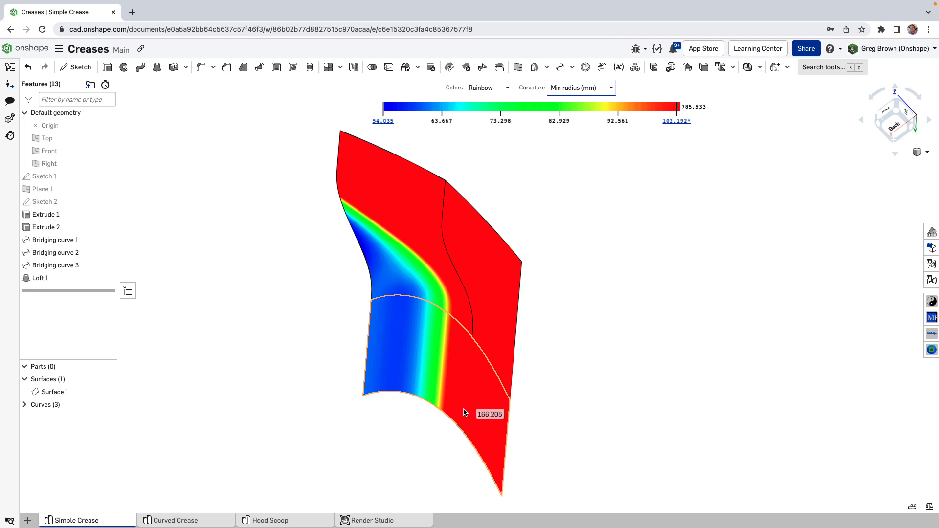
{"action": "right_click_drag", "start_coordinate": [504, 319], "coordinate": [468, 314]}
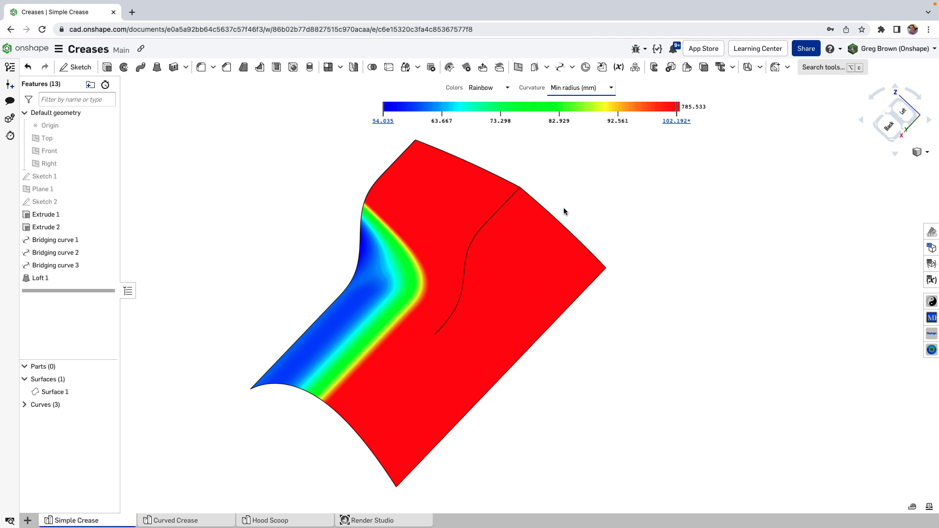
{"action": "right_click_drag", "start_coordinate": [520, 244], "coordinate": [547, 214]}
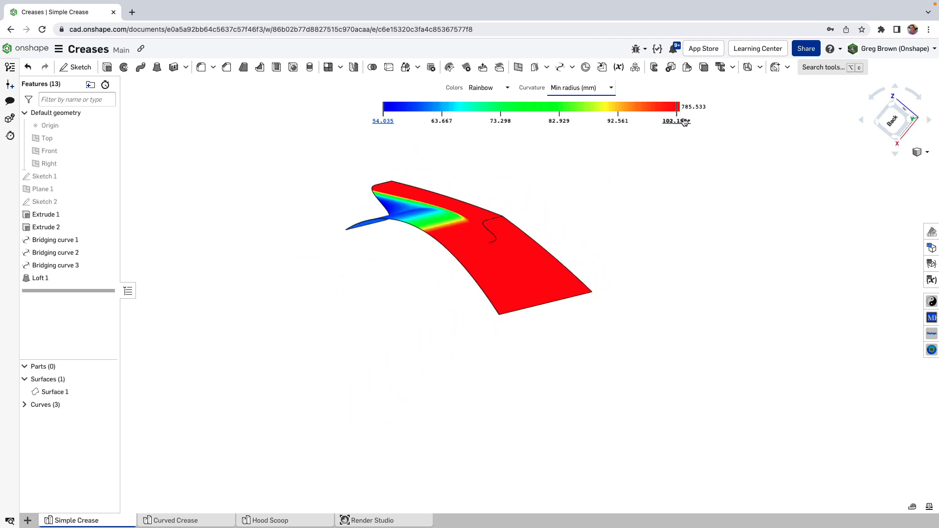
{"action": "right_click_drag", "start_coordinate": [660, 142], "coordinate": [585, 220]}
{"action": "middle_click_drag", "start_coordinate": [585, 220], "coordinate": [601, 270]}
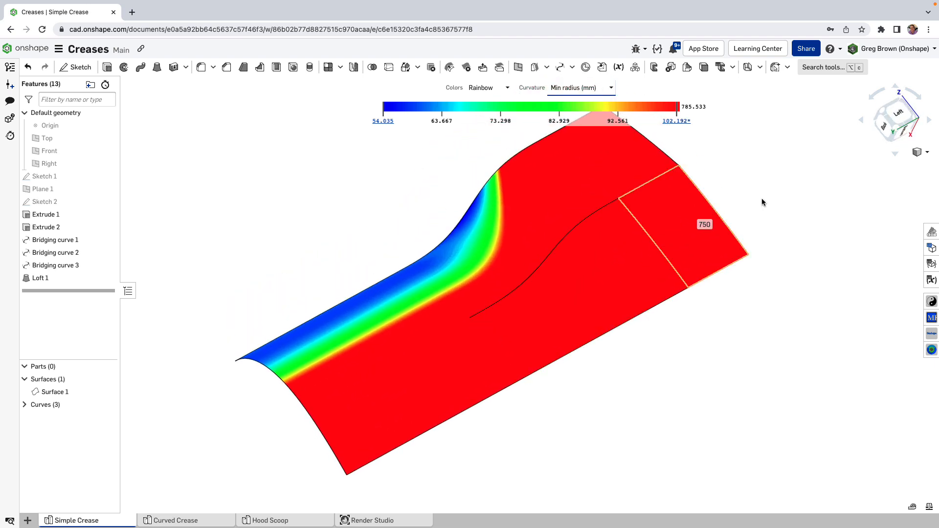
Turn off the curvature color map and return the surface to normal shading
{"action": "left_click", "coordinate": [918, 156]}
{"action": "left_click", "coordinate": [886, 242]}
{"action": "scroll", "coordinate": [631, 358], "scroll_direction": "down", "scroll_amount": 3}
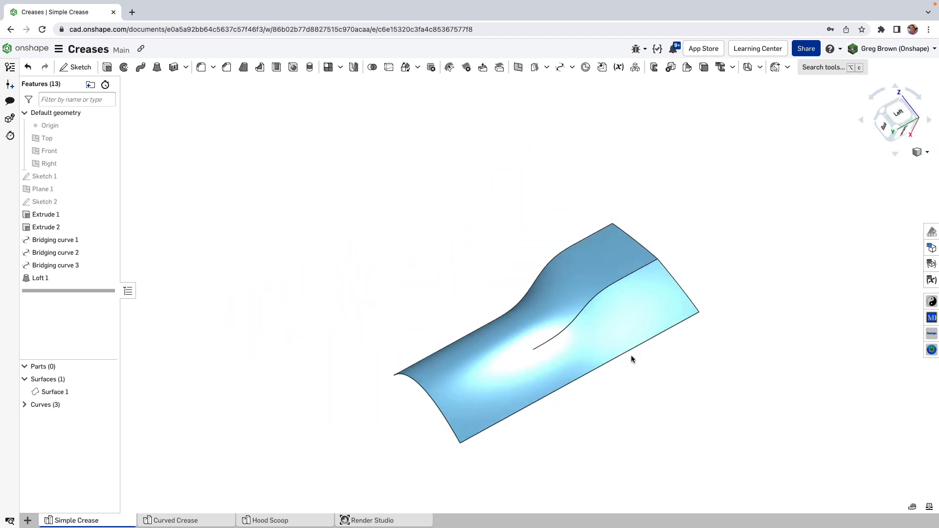
Analyze the loft face above the crease with 8 U and 8 V curvature comb curves, hiding the control point grids
{"action": "right_click_drag", "start_coordinate": [631, 358], "coordinate": [569, 278]}
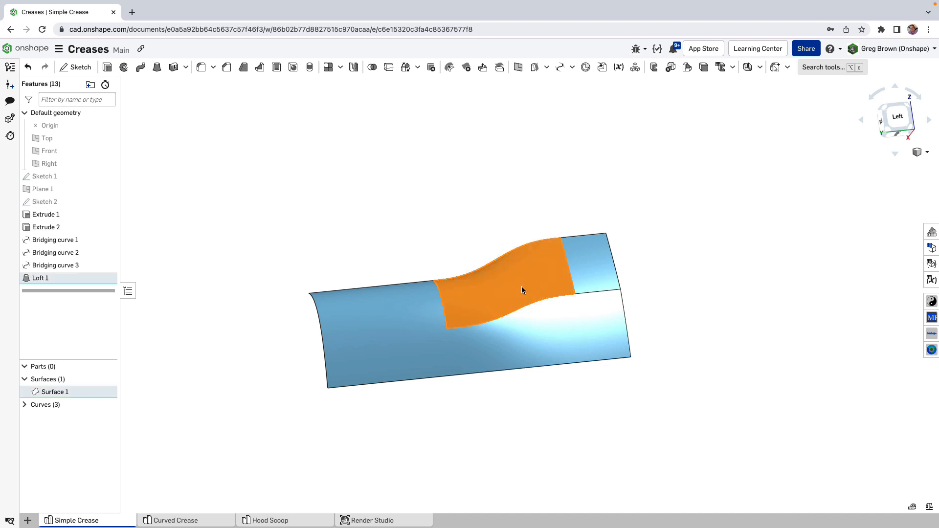
{"action": "key", "text": "shift+c"}
{"action": "mouse_move", "coordinate": [513, 380]}
{"action": "right_mouse_down"}
{"action": "mouse_move", "coordinate": [510, 336]}
{"action": "mouse_move", "coordinate": [520, 383]}
{"action": "right_mouse_up"}
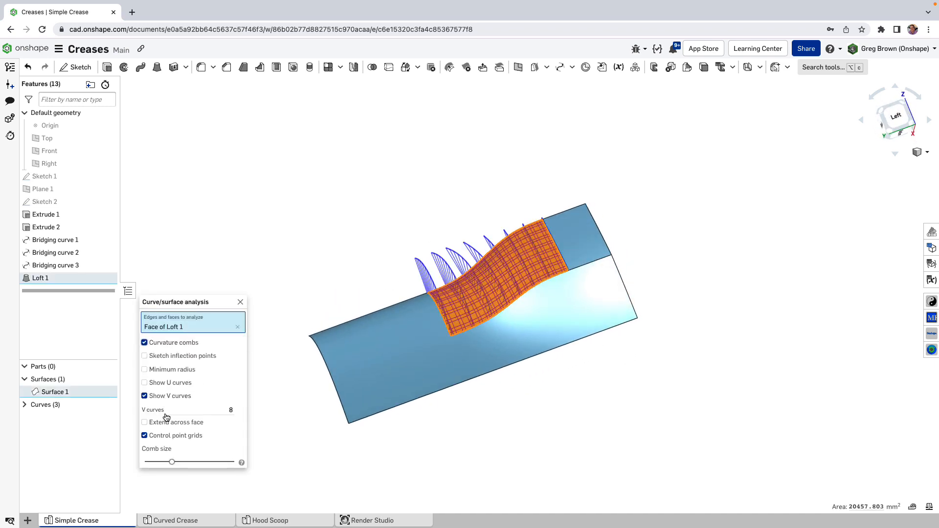
{"action": "left_click", "coordinate": [167, 437]}
{"action": "right_click_drag", "start_coordinate": [372, 267], "coordinate": [290, 339]}
{"action": "left_click", "coordinate": [171, 383]}
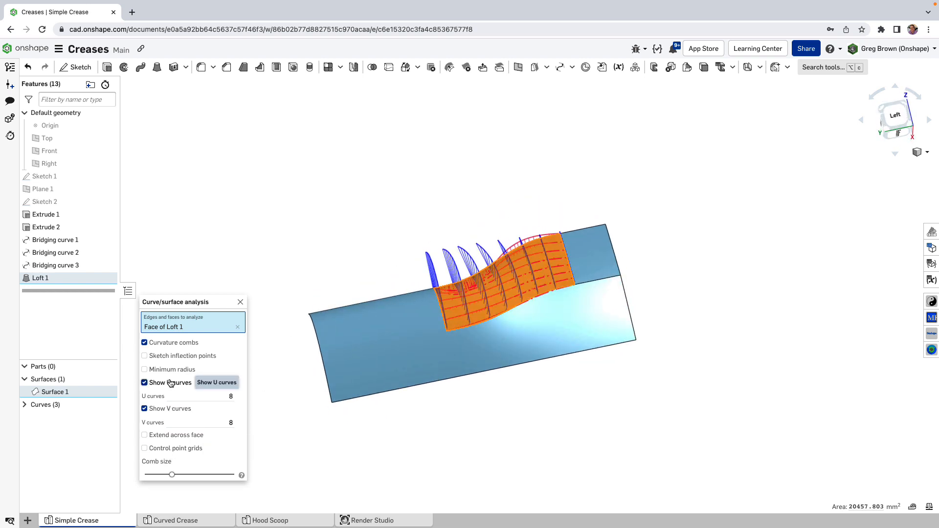
{"action": "right_click_drag", "start_coordinate": [431, 284], "coordinate": [452, 281]}
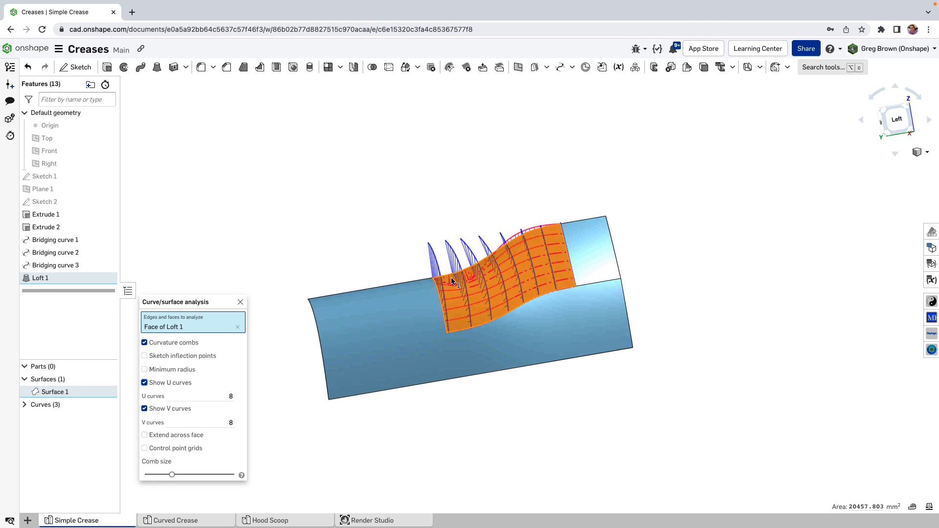
{"action": "left_click", "coordinate": [558, 359]}
{"action": "right_click_drag", "start_coordinate": [537, 411], "coordinate": [548, 376]}
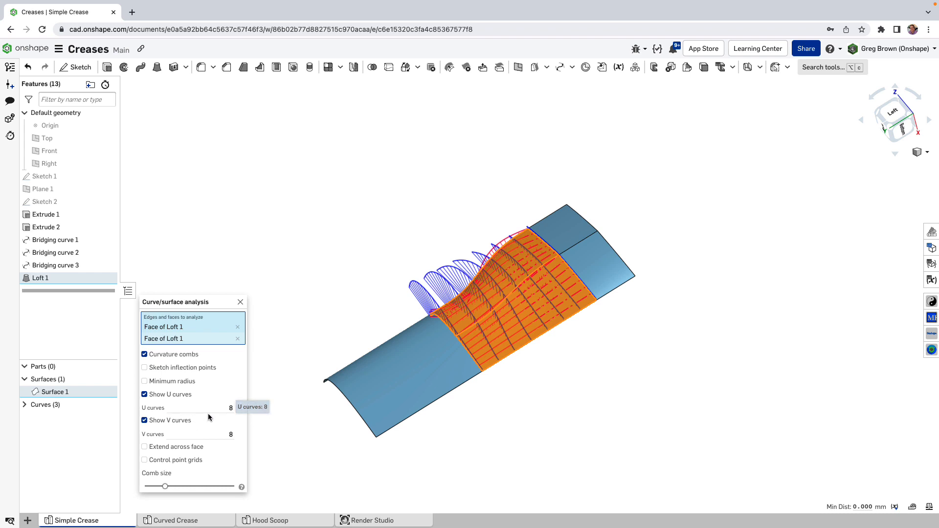
{"action": "left_click", "coordinate": [238, 339]}
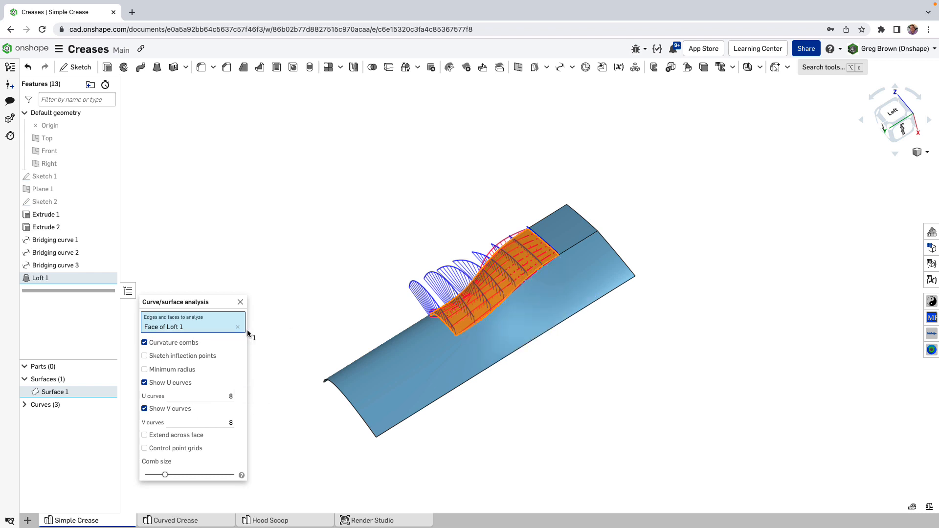
Hide the U curves and examine the V curvature combs along the loft face above the crease
{"action": "left_click", "coordinate": [173, 410]}
{"action": "left_click", "coordinate": [171, 409]}
{"action": "left_click", "coordinate": [171, 383]}
{"action": "right_click_drag", "start_coordinate": [372, 313], "coordinate": [451, 247]}
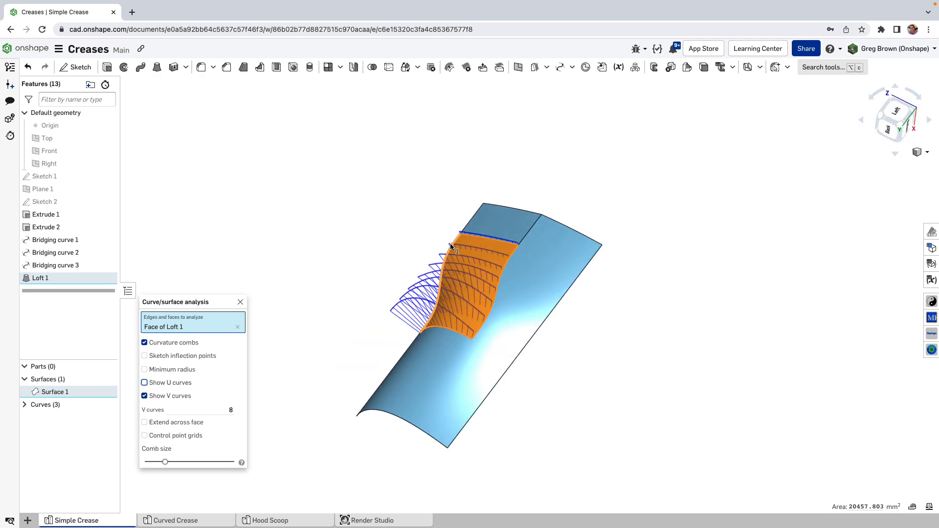
{"action": "scroll", "coordinate": [457, 285], "scroll_direction": "up", "scroll_amount": 8}
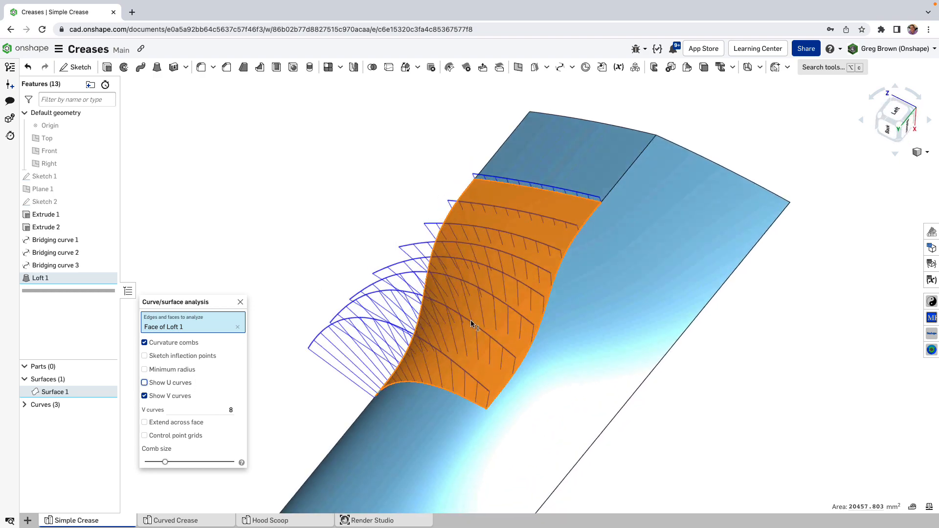
{"action": "mouse_move", "coordinate": [471, 321]}
{"action": "right_mouse_down"}
{"action": "mouse_move", "coordinate": [472, 301]}
{"action": "mouse_move", "coordinate": [467, 315]}
{"action": "right_mouse_up"}
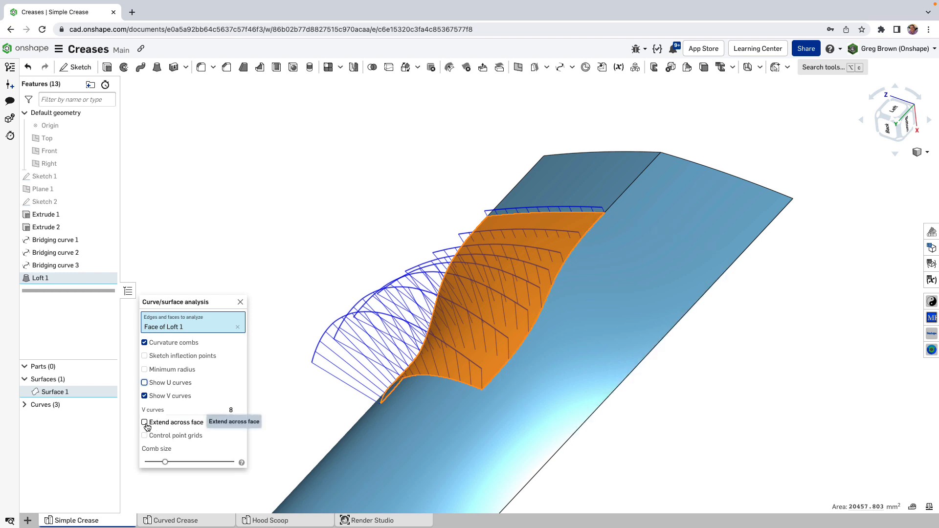
Extend the V curvature combs across the adjoining face and examine how they meet along the fading crease
{"action": "right_click_drag", "start_coordinate": [509, 370], "coordinate": [692, 394]}
{"action": "scroll", "coordinate": [596, 313], "scroll_direction": "up", "scroll_amount": 10}
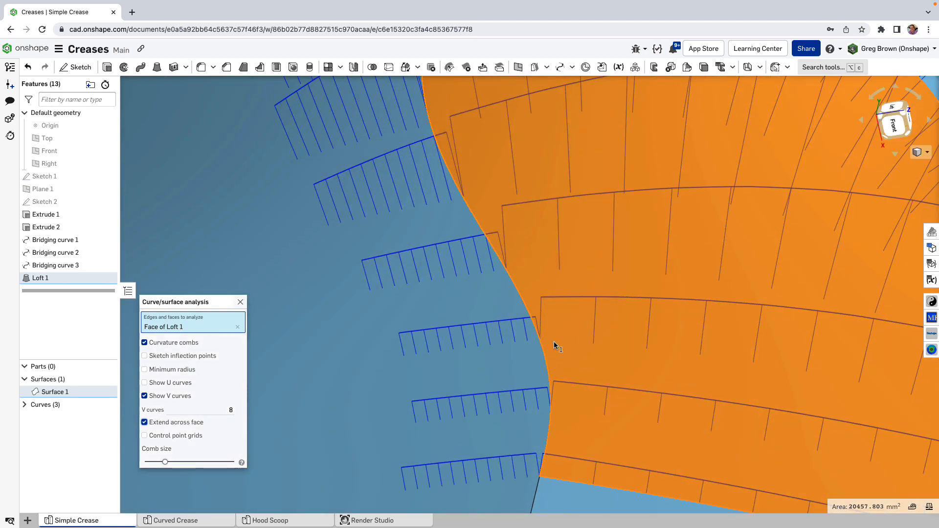
{"action": "right_click_drag", "start_coordinate": [551, 383], "coordinate": [537, 411]}
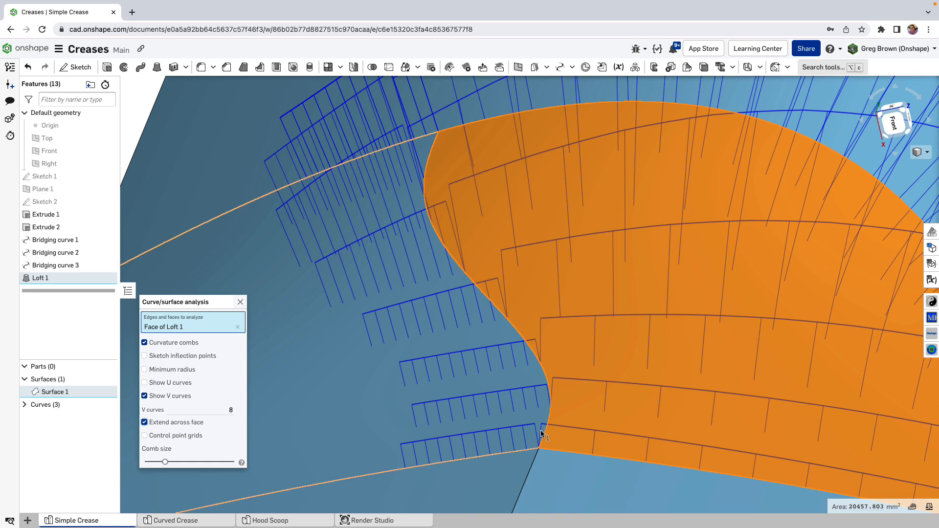
{"action": "scroll", "coordinate": [545, 439], "scroll_direction": "down", "scroll_amount": 3}
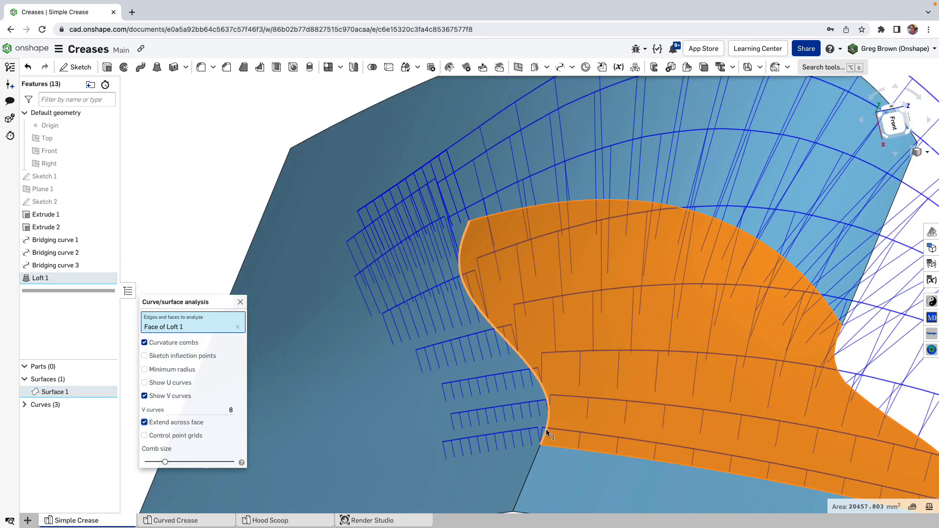
{"action": "scroll", "coordinate": [457, 153], "scroll_direction": "up", "scroll_amount": 5}
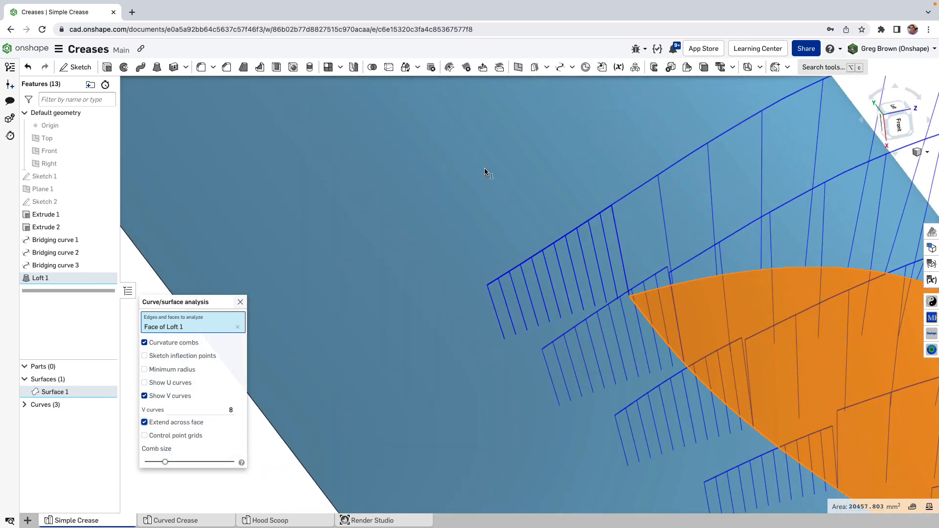
{"action": "scroll", "coordinate": [672, 252], "scroll_direction": "up", "scroll_amount": 2}
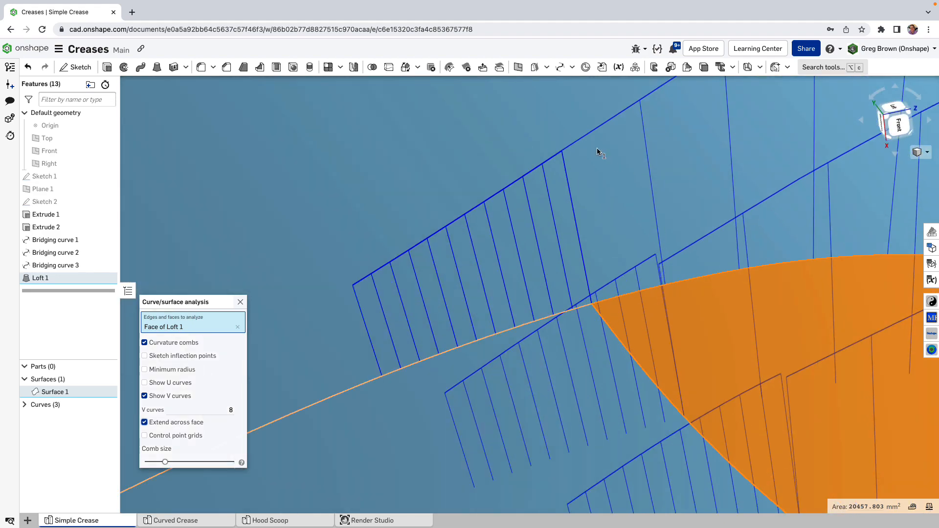
{"action": "scroll", "coordinate": [546, 224], "scroll_direction": "down", "scroll_amount": 5}
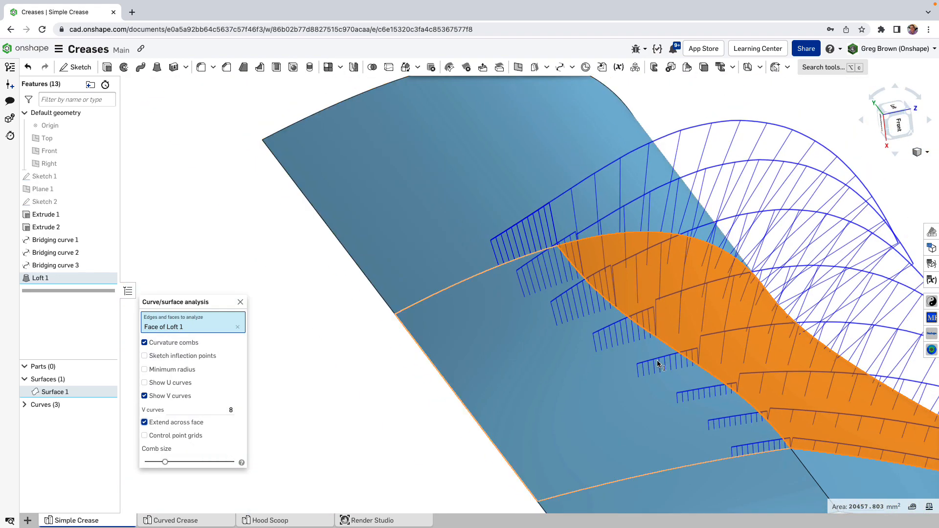
{"action": "right_click_drag", "start_coordinate": [659, 362], "coordinate": [721, 355]}
{"action": "middle_click_drag", "start_coordinate": [721, 355], "coordinate": [557, 285]}
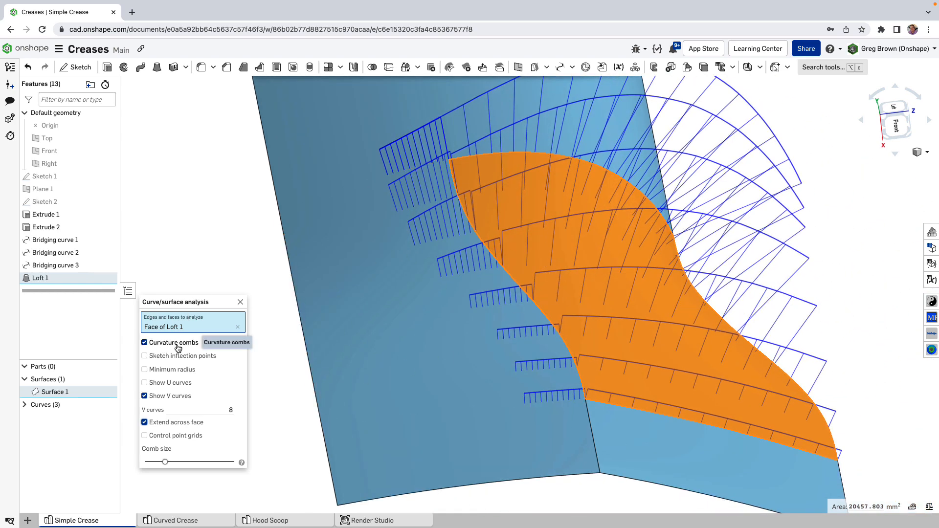
{"action": "right_click_drag", "start_coordinate": [587, 343], "coordinate": [579, 341]}
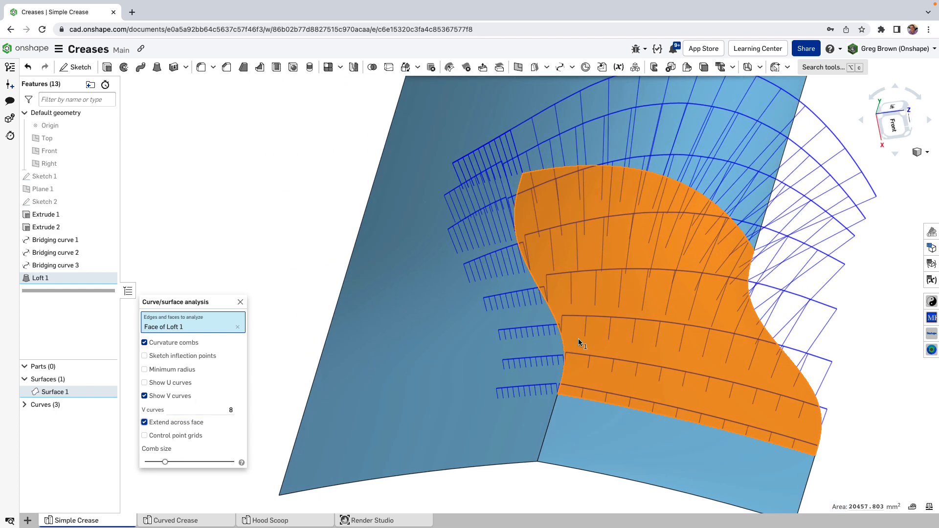
Examine the U curvature combs on their own, and return to displaying only the V curvature combs
{"action": "left_click", "coordinate": [145, 383]}
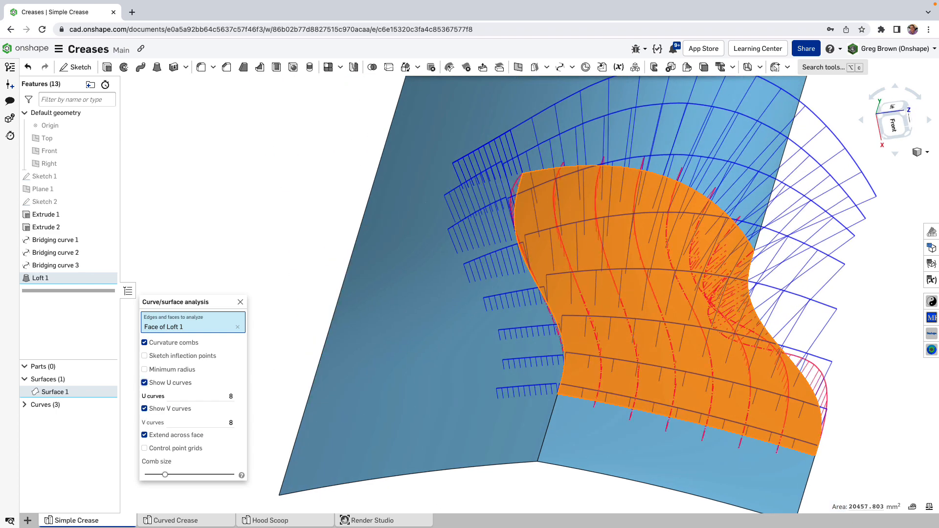
{"action": "left_click", "coordinate": [145, 408]}
{"action": "right_click_drag", "start_coordinate": [550, 301], "coordinate": [514, 314]}
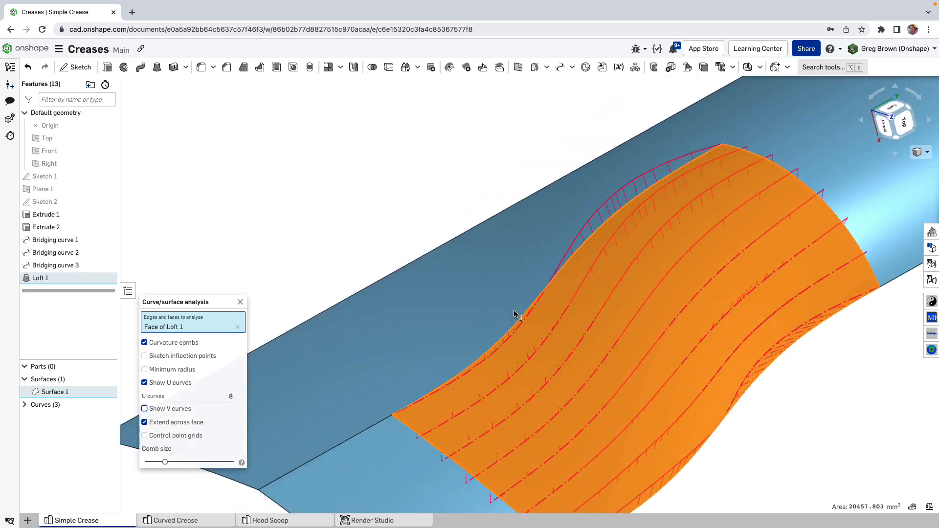
{"action": "left_click", "coordinate": [160, 408]}
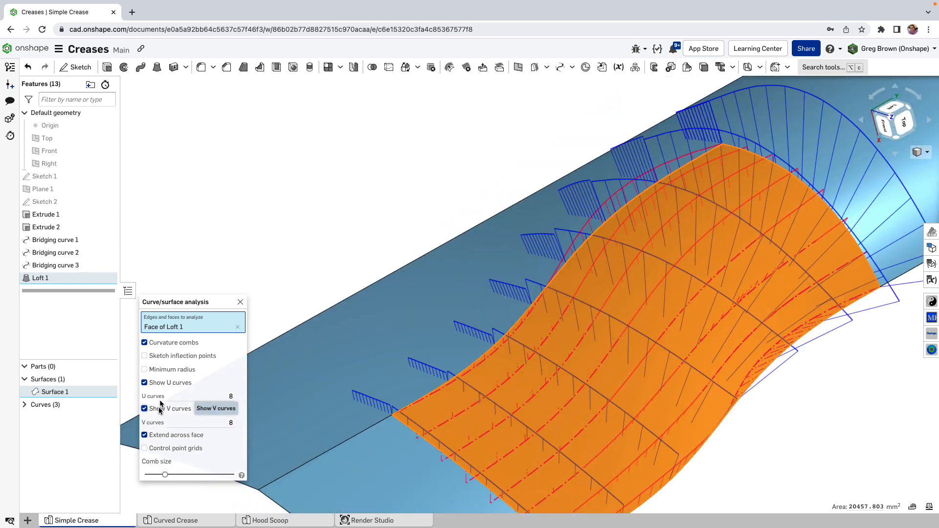
{"action": "left_click", "coordinate": [145, 383]}
{"action": "right_click_drag", "start_coordinate": [518, 343], "coordinate": [560, 312]}
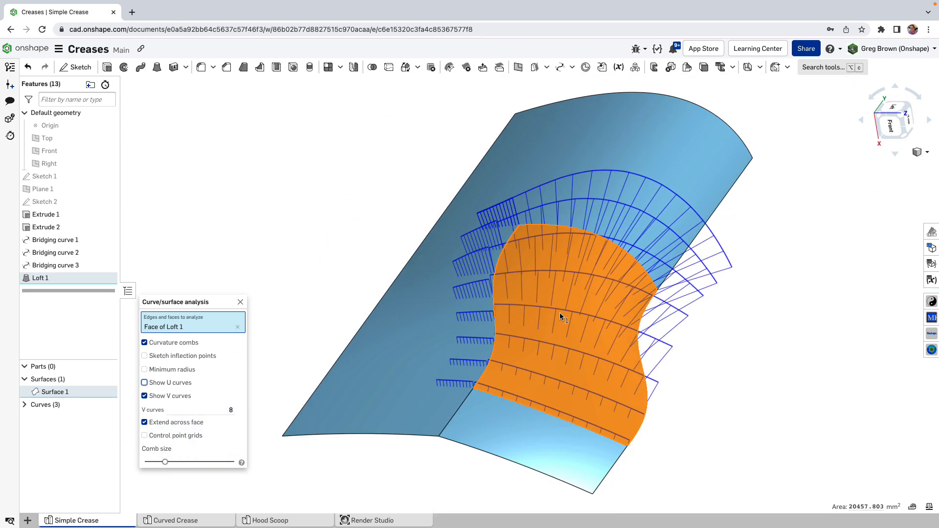
Close the curve/surface analysis and examine the shaded crease from the side
{"action": "left_click", "coordinate": [241, 303]}
{"action": "right_click_drag", "start_coordinate": [286, 275], "coordinate": [404, 264]}
{"action": "scroll", "coordinate": [403, 265], "scroll_direction": "down", "scroll_amount": 2}
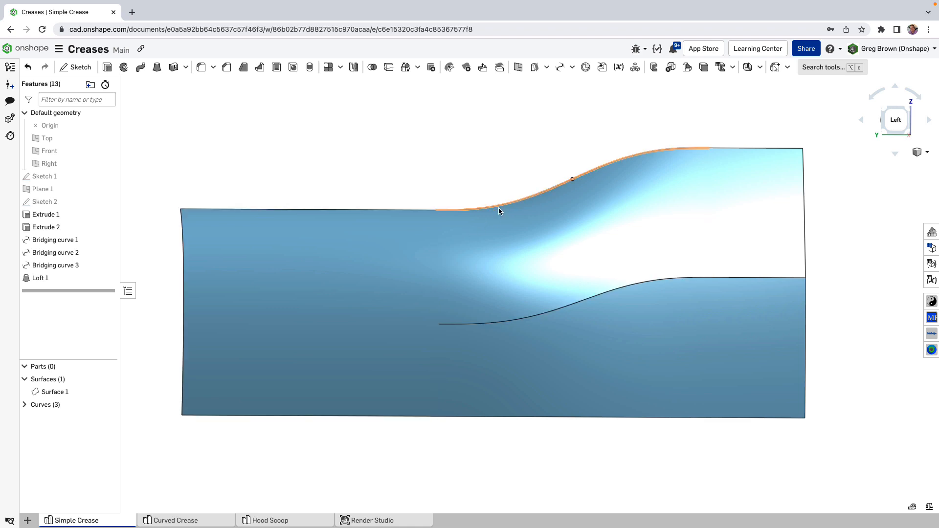
{"action": "right_click_drag", "start_coordinate": [498, 212], "coordinate": [505, 190]}
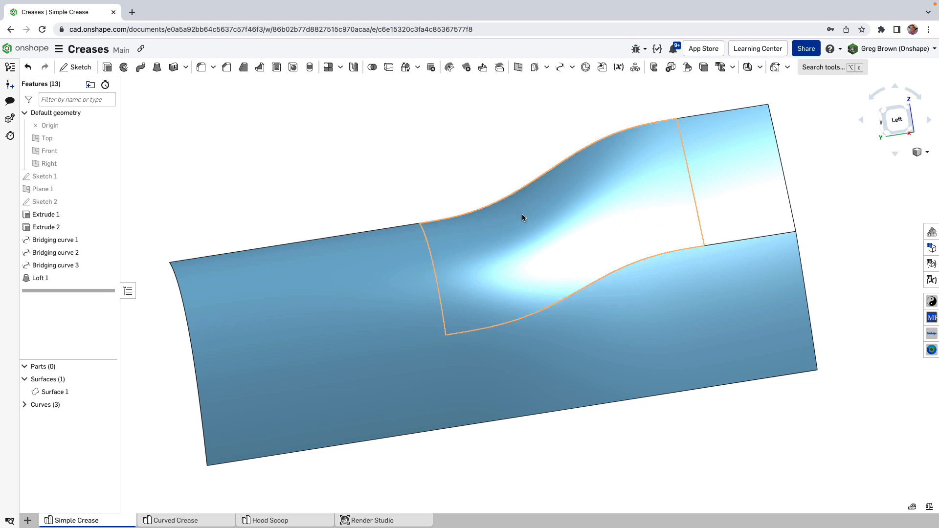
Analyze the loft face above the crease again, showing its control point grids and hiding the curvature combs
{"action": "right_click_drag", "start_coordinate": [521, 214], "coordinate": [477, 170]}
{"action": "key", "text": "shift+c"}
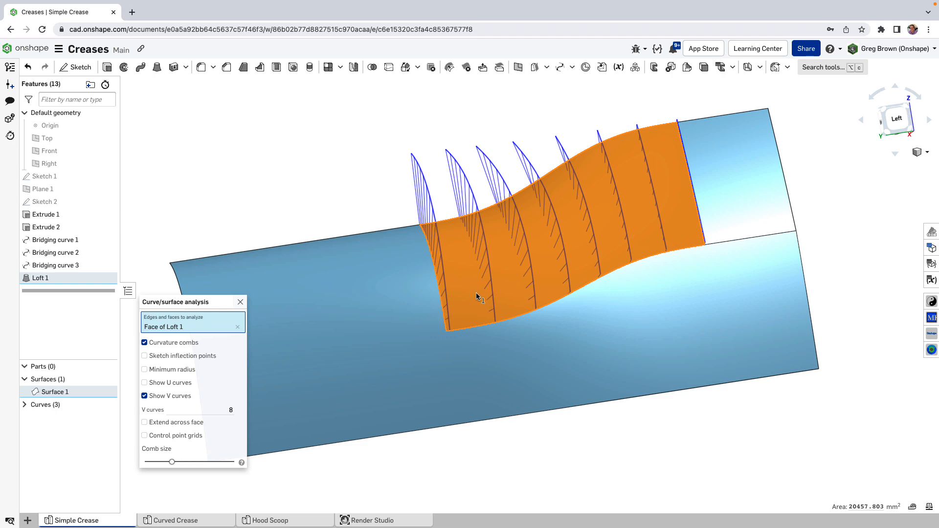
{"action": "right_click_drag", "start_coordinate": [477, 295], "coordinate": [494, 308]}
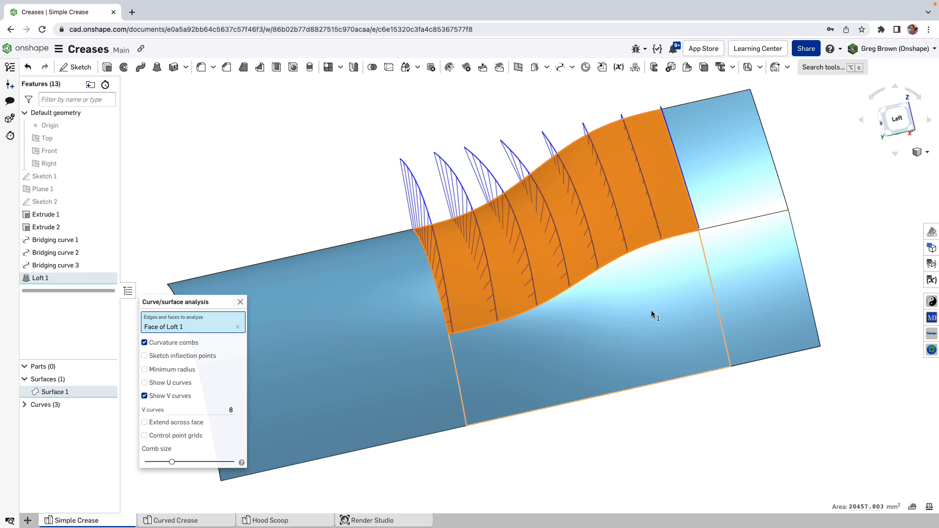
{"action": "left_click", "coordinate": [152, 436]}
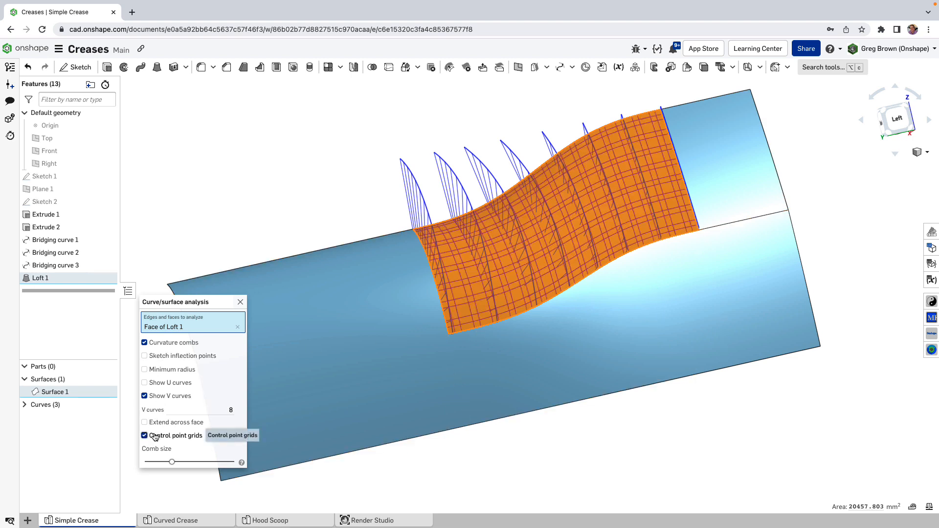
{"action": "left_click", "coordinate": [168, 347]}
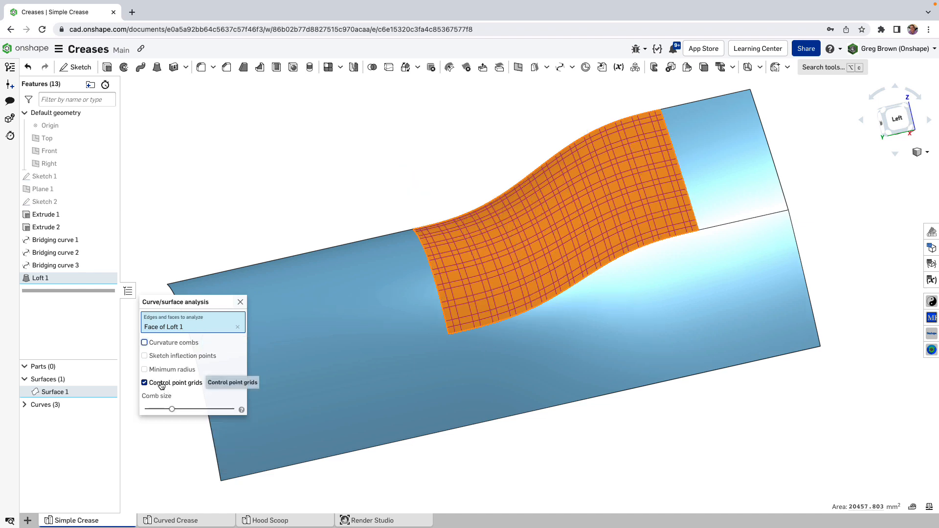
{"action": "right_click_drag", "start_coordinate": [562, 180], "coordinate": [651, 112]}
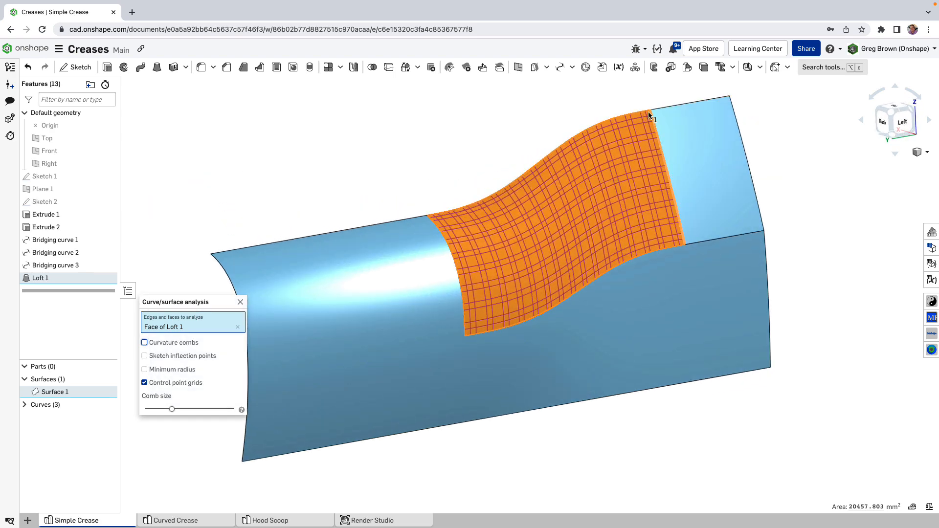
Examine the control point grid of the loft face above the crease up close and from the side
{"action": "scroll", "coordinate": [648, 114], "scroll_direction": "up", "scroll_amount": 8}
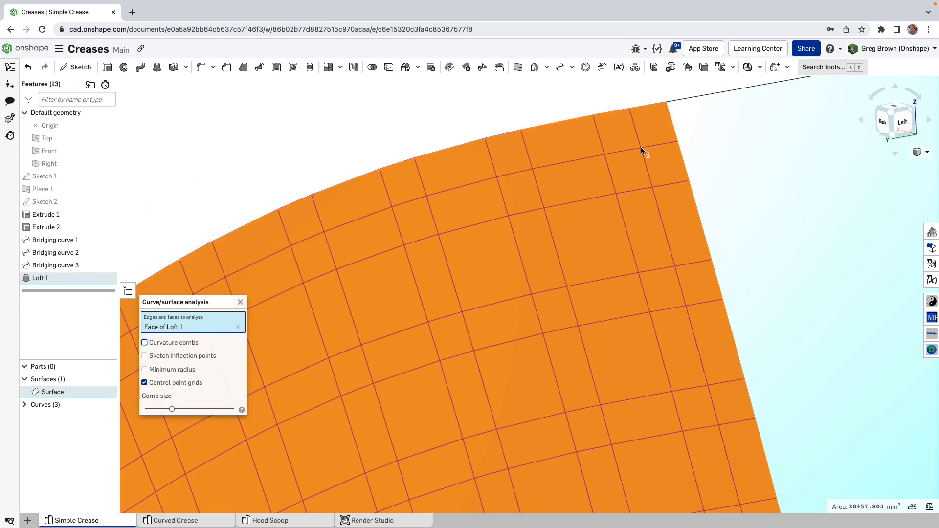
{"action": "scroll", "coordinate": [542, 168], "scroll_direction": "down", "scroll_amount": 8}
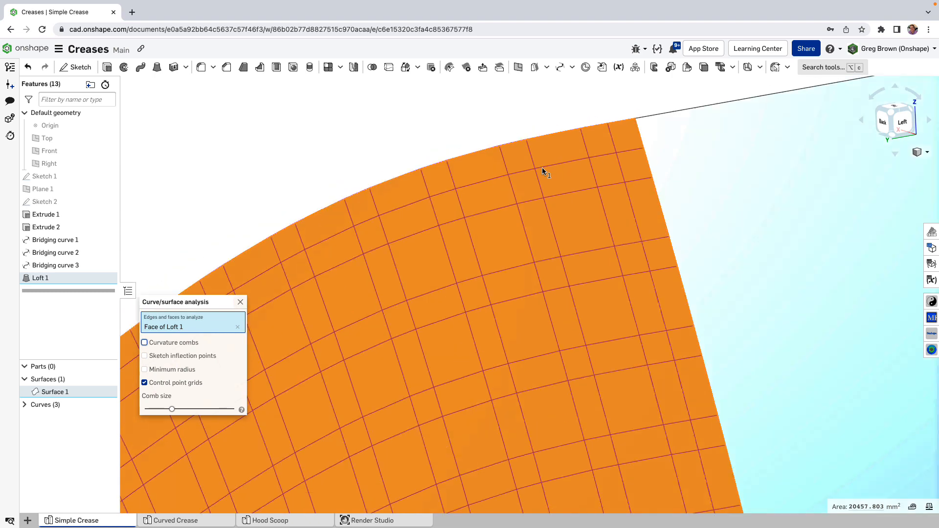
{"action": "right_click_drag", "start_coordinate": [543, 168], "coordinate": [525, 201]}
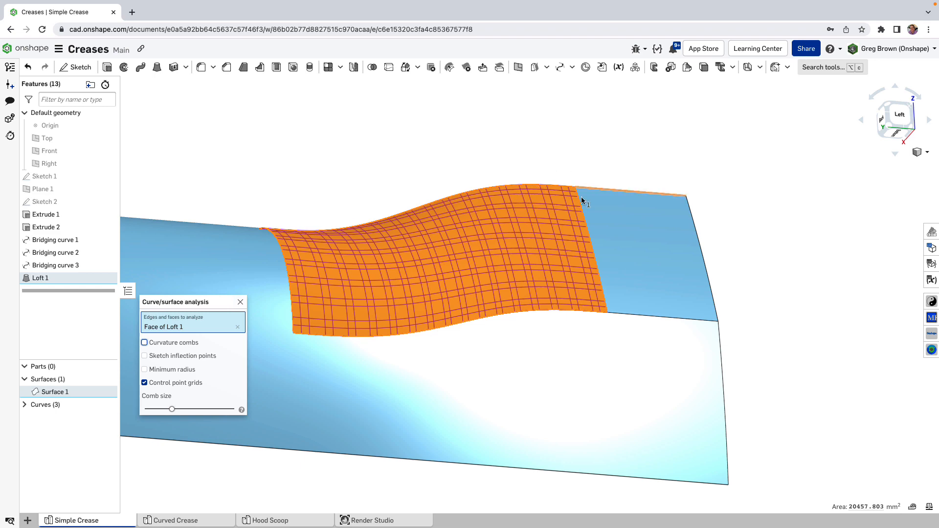
{"action": "mouse_move", "coordinate": [394, 283]}
{"action": "right_mouse_down"}
{"action": "mouse_move", "coordinate": [365, 249]}
{"action": "mouse_move", "coordinate": [383, 283]}
{"action": "right_mouse_up"}
Add the loft face below the crease to the analysis and compare the two control point grids along it
{"action": "left_click", "coordinate": [489, 350]}
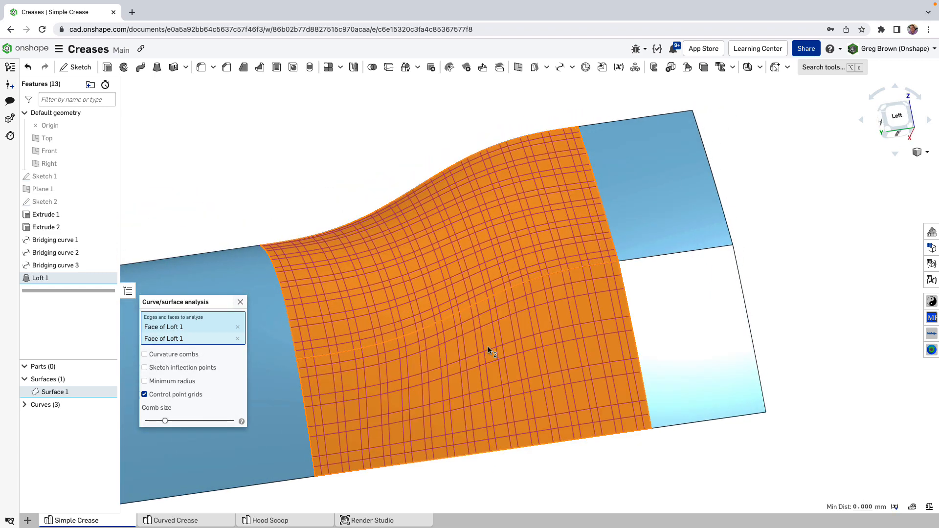
{"action": "mouse_move", "coordinate": [488, 346]}
{"action": "right_mouse_down"}
{"action": "mouse_move", "coordinate": [488, 331]}
{"action": "mouse_move", "coordinate": [497, 342]}
{"action": "mouse_move", "coordinate": [474, 351]}
{"action": "mouse_move", "coordinate": [482, 374]}
{"action": "mouse_move", "coordinate": [508, 329]}
{"action": "mouse_move", "coordinate": [511, 337]}
{"action": "mouse_move", "coordinate": [492, 321]}
{"action": "mouse_move", "coordinate": [491, 357]}
{"action": "mouse_move", "coordinate": [518, 342]}
{"action": "mouse_move", "coordinate": [492, 342]}
{"action": "mouse_move", "coordinate": [486, 365]}
{"action": "right_mouse_up"}
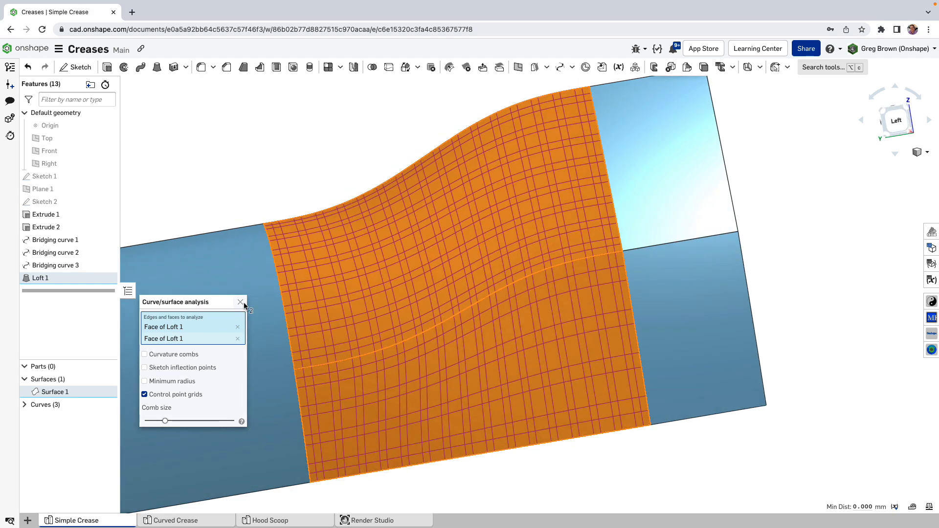
{"action": "right_click_drag", "start_coordinate": [496, 171], "coordinate": [292, 257]}
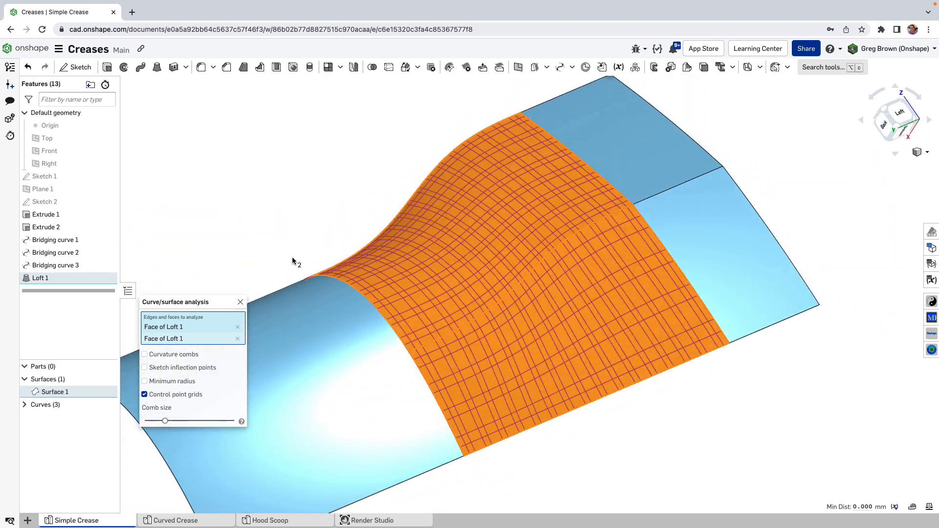
Close the curve/surface analysis and view the shaded model with its fading crease
{"action": "left_click", "coordinate": [242, 302]}
{"action": "right_click_drag", "start_coordinate": [426, 159], "coordinate": [442, 174]}
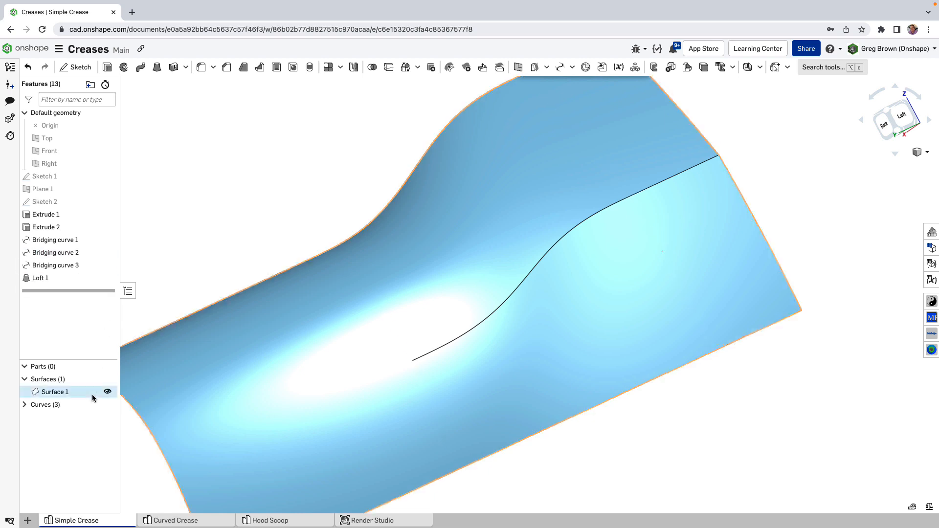
{"action": "left_click", "coordinate": [111, 409]}
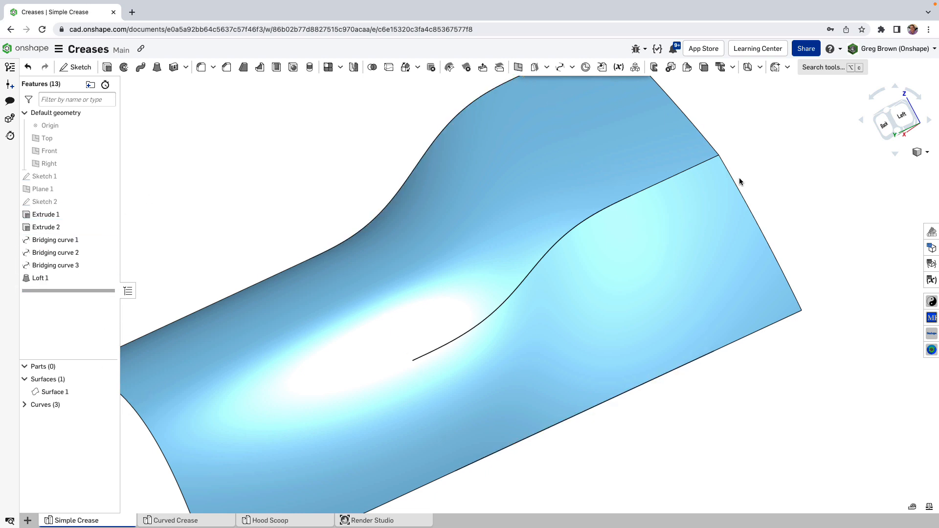
Display the tangent edges as solid lines on the shaded model
{"action": "left_click", "coordinate": [921, 152]}
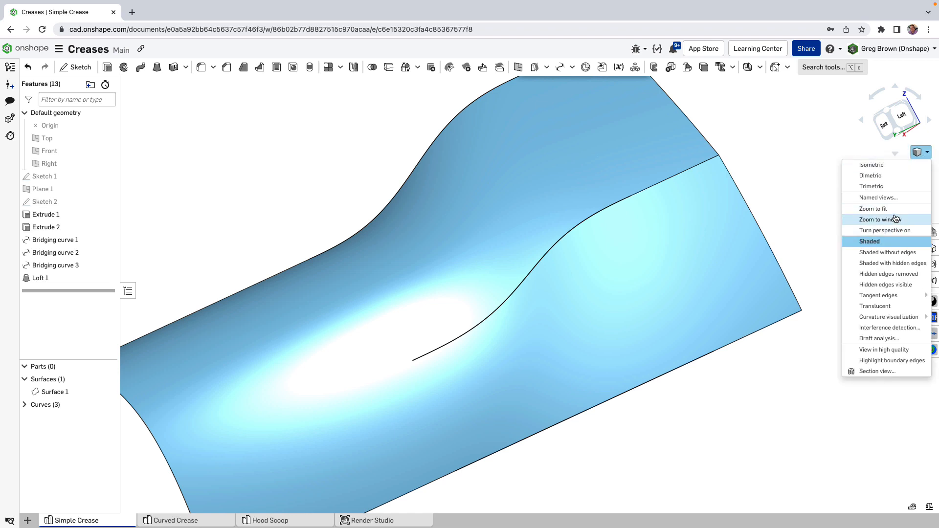
{"action": "left_click", "coordinate": [894, 246]}
{"action": "left_click", "coordinate": [921, 152]}
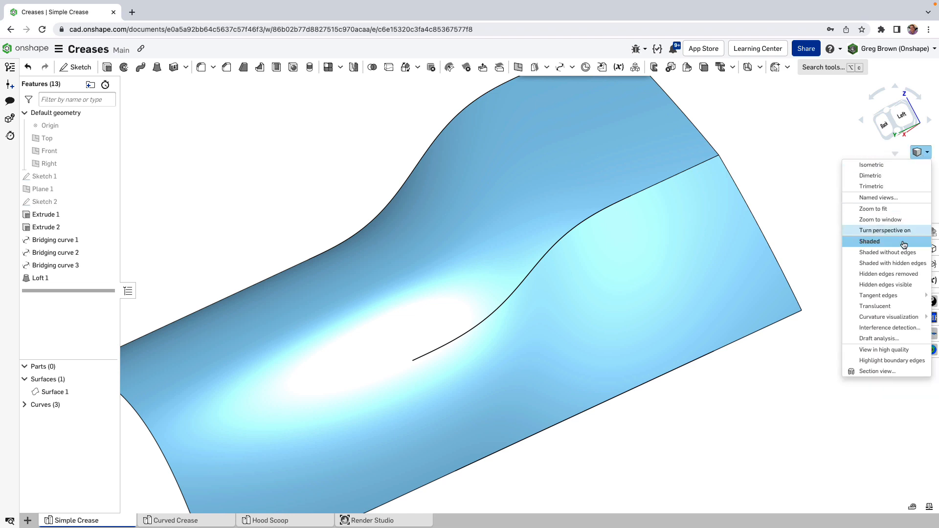
{"action": "mouse_move", "coordinate": [902, 296]}
{"action": "left_click", "coordinate": [825, 300]}
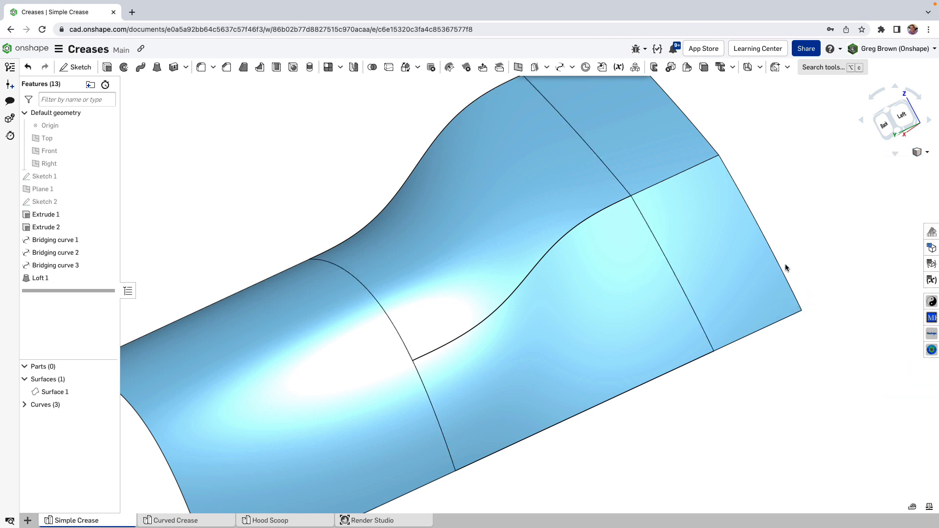
Roll the feature history back to just before Loft 1
{"action": "right_click_drag", "start_coordinate": [785, 263], "coordinate": [594, 271]}
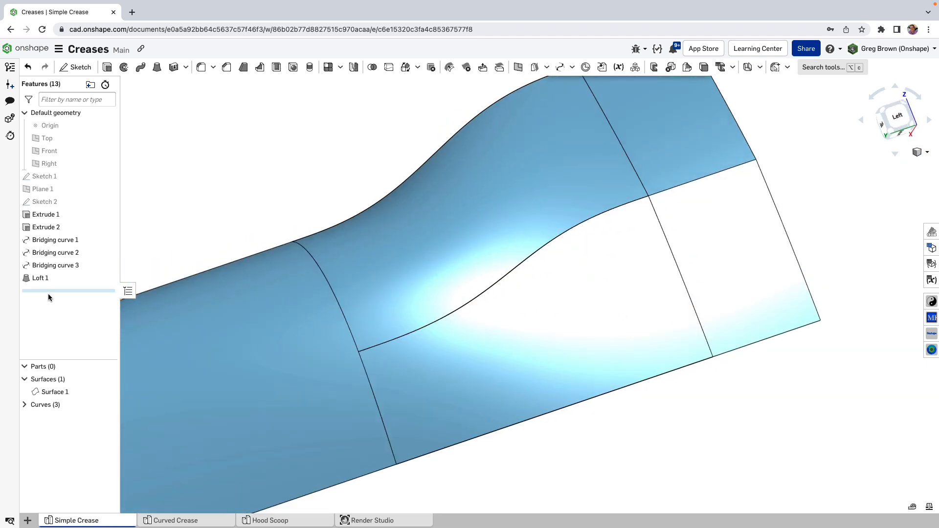
{"action": "left_click_drag", "start_coordinate": [57, 291], "coordinate": [58, 278]}
{"action": "right_click_drag", "start_coordinate": [367, 255], "coordinate": [650, 177]}
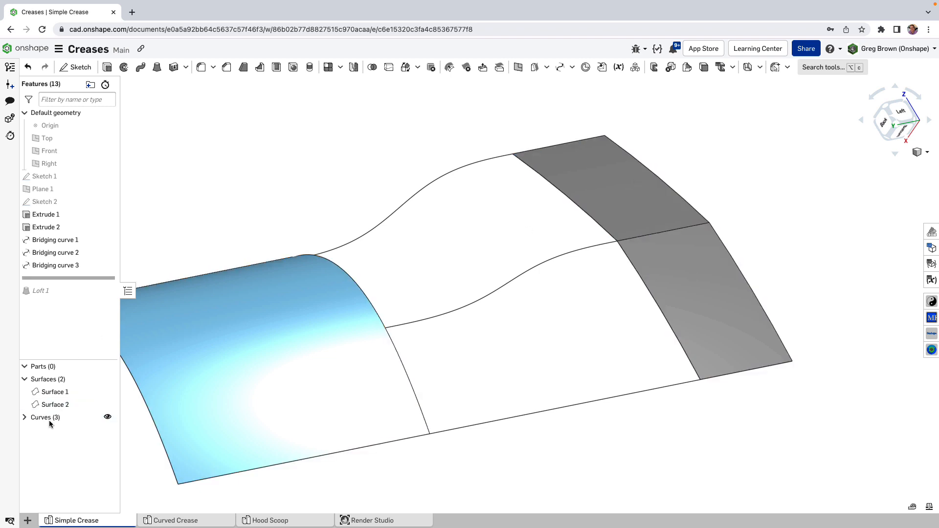
Hide both surfaces to view the three bridging curves on their own, and show the surfaces again
{"action": "left_click", "coordinate": [108, 405]}
{"action": "left_click", "coordinate": [108, 392]}
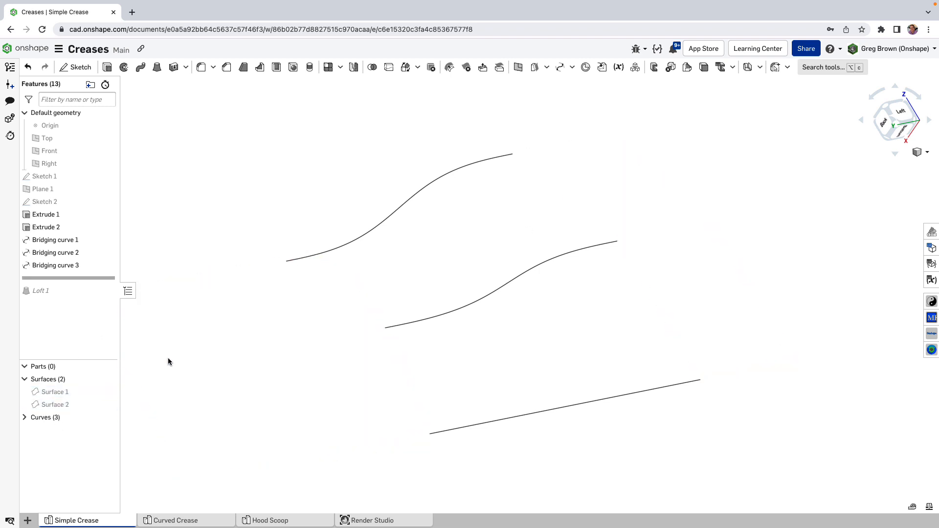
{"action": "left_click", "coordinate": [107, 392]}
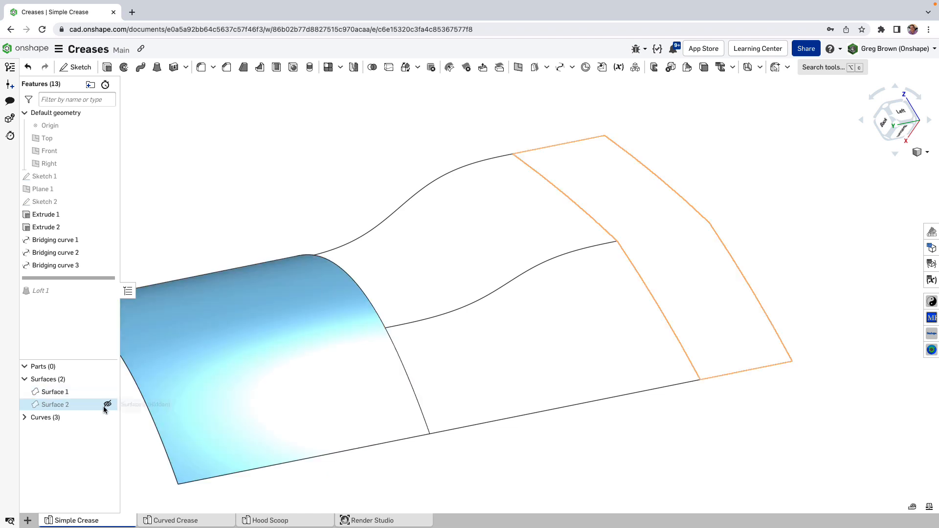
{"action": "left_click", "coordinate": [107, 404]}
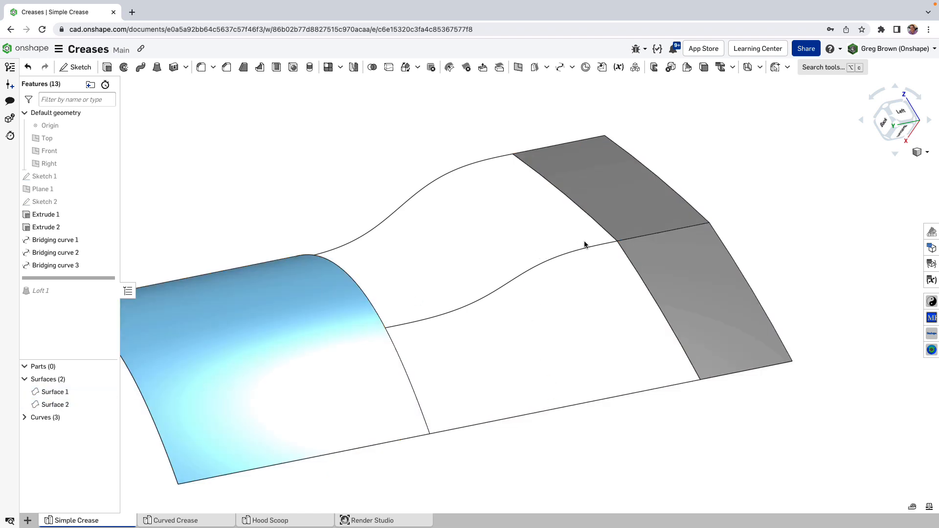
{"action": "right_click_drag", "start_coordinate": [558, 268], "coordinate": [435, 230]}
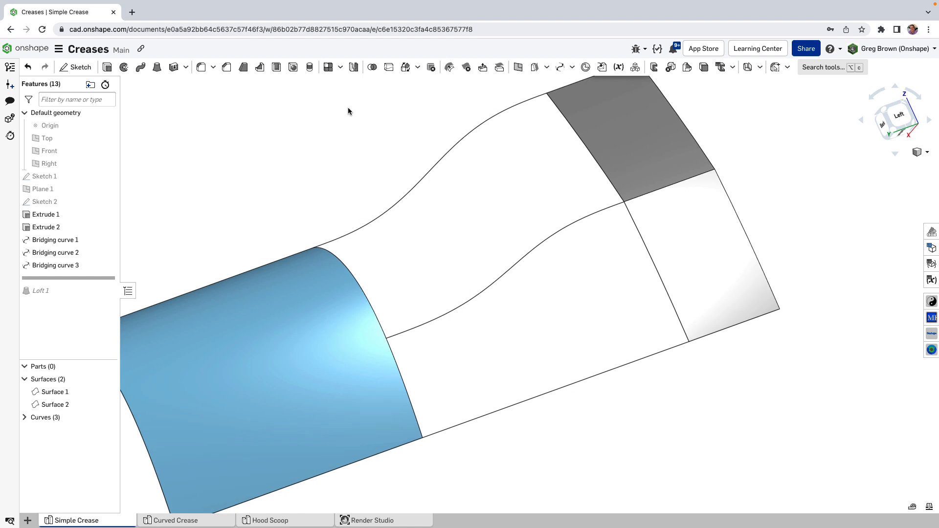
Start a boundary surface with both sketches shown, using the upper edge of Sketch 2 and the edge of Sketch 1 as U profiles
{"action": "key", "text": "s"}
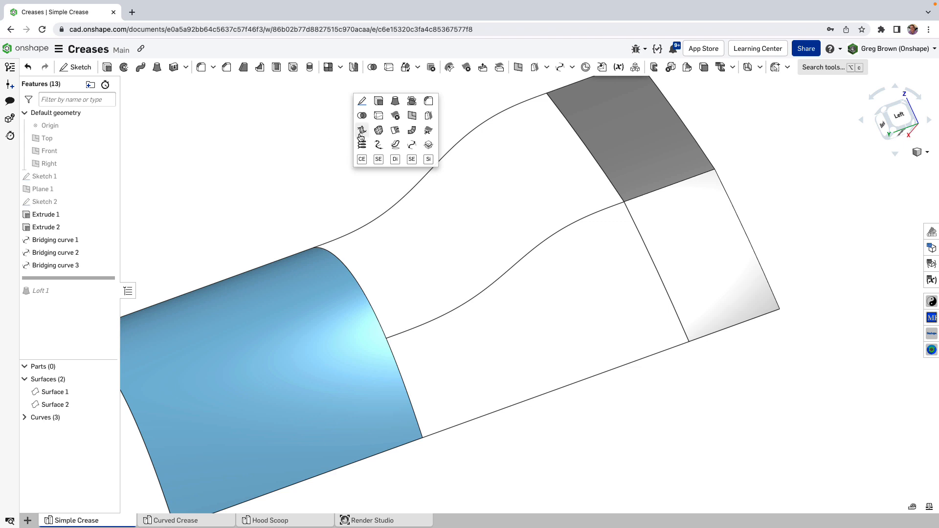
{"action": "left_click", "coordinate": [570, 67]}
{"action": "left_click", "coordinate": [546, 67]}
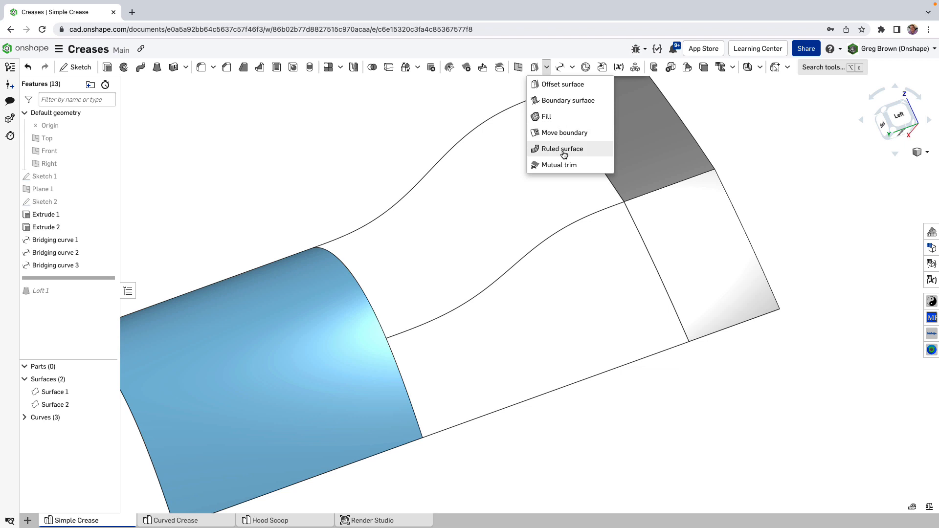
{"action": "left_click", "coordinate": [565, 100]}
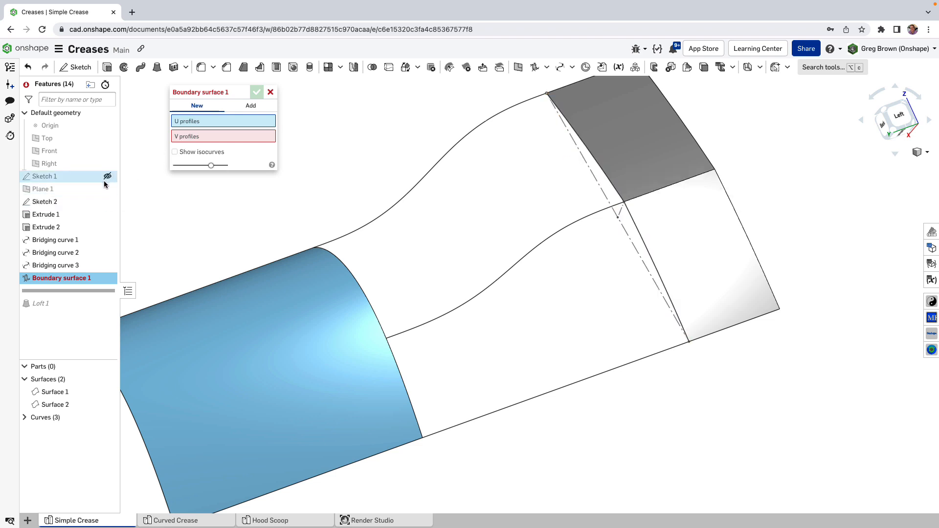
{"action": "right_click_drag", "start_coordinate": [466, 208], "coordinate": [589, 166]}
{"action": "left_click", "coordinate": [603, 151]}
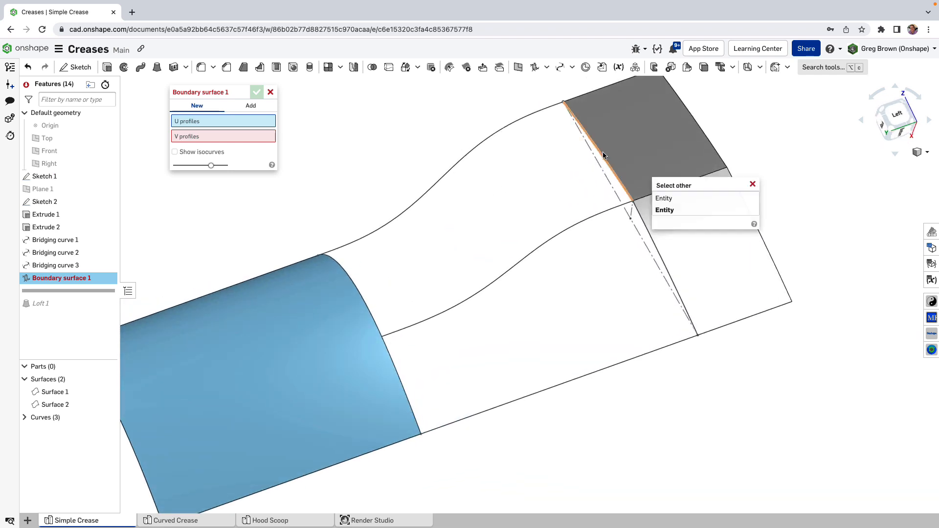
{"action": "left_click", "coordinate": [692, 200]}
{"action": "right_click_drag", "start_coordinate": [576, 185], "coordinate": [533, 202]}
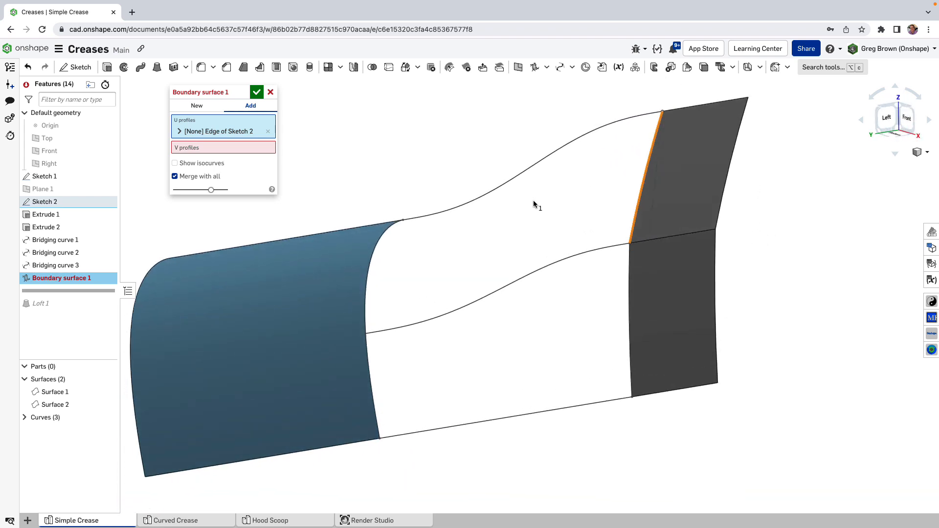
{"action": "left_click", "coordinate": [374, 250]}
Add the uppermost bridging curve and the crease bridging curve as V profiles of the boundary surface
{"action": "left_click", "coordinate": [438, 301]}
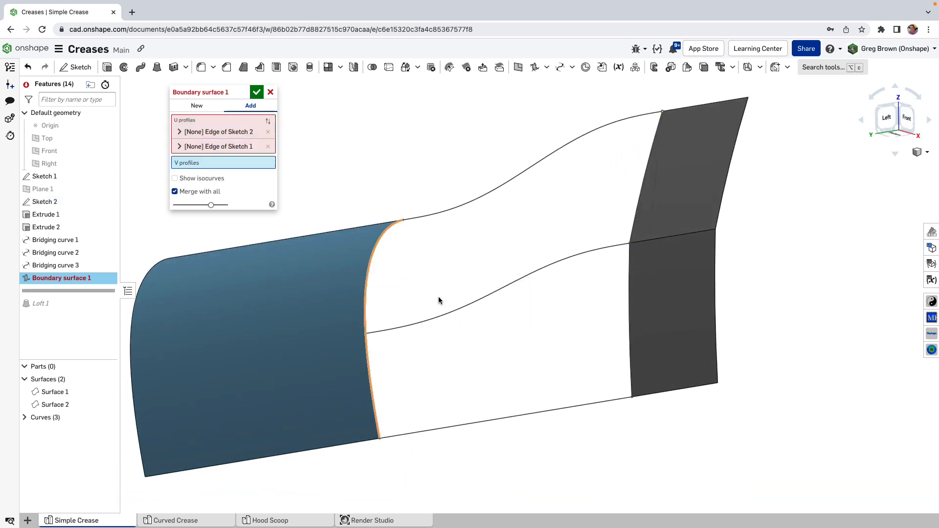
{"action": "mouse_move", "coordinate": [438, 299]}
{"action": "right_mouse_down"}
{"action": "mouse_move", "coordinate": [461, 277]}
{"action": "mouse_move", "coordinate": [491, 281]}
{"action": "mouse_move", "coordinate": [508, 264]}
{"action": "right_mouse_up"}
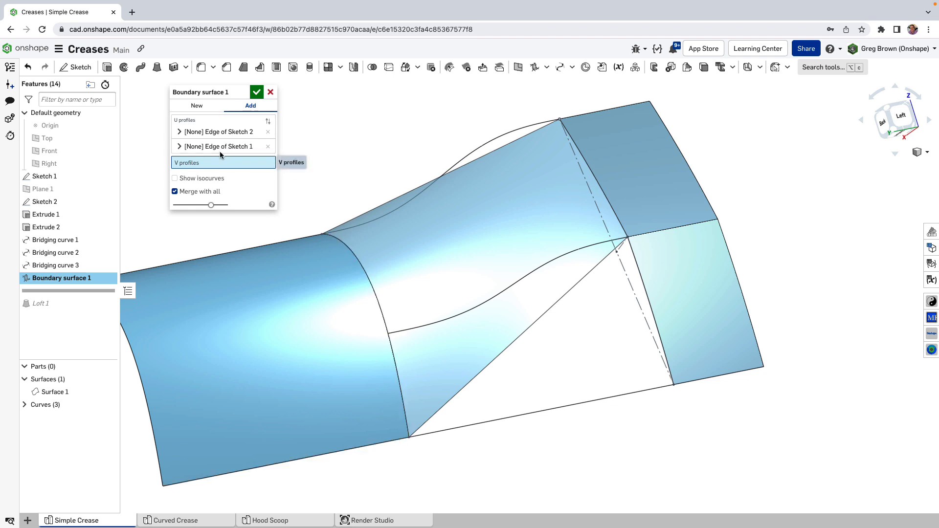
{"action": "left_click", "coordinate": [500, 141]}
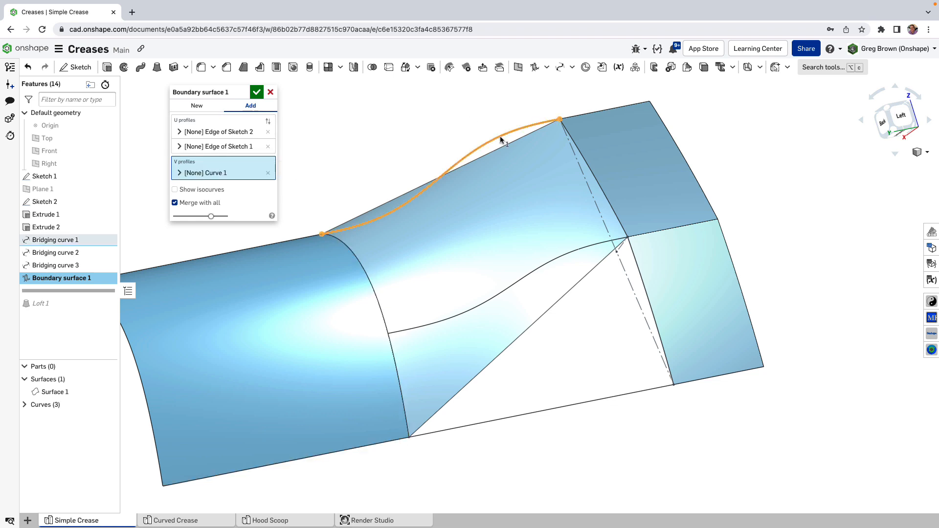
{"action": "left_click", "coordinate": [576, 251]}
{"action": "mouse_move", "coordinate": [585, 329]}
{"action": "right_mouse_down"}
{"action": "mouse_move", "coordinate": [572, 310]}
{"action": "mouse_move", "coordinate": [631, 307]}
{"action": "mouse_move", "coordinate": [571, 314]}
{"action": "mouse_move", "coordinate": [612, 315]}
{"action": "mouse_move", "coordinate": [581, 306]}
{"action": "mouse_move", "coordinate": [567, 283]}
{"action": "mouse_move", "coordinate": [585, 322]}
{"action": "right_mouse_up"}
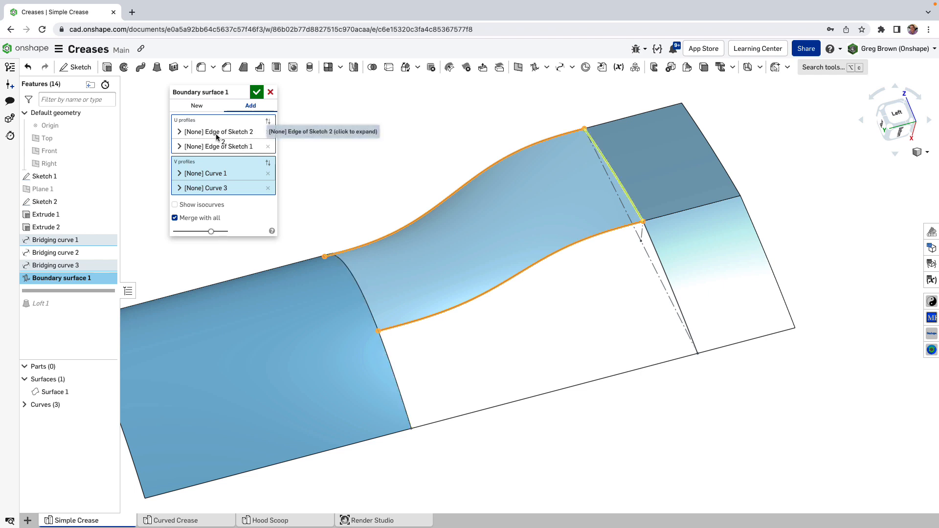
Set the Sketch 2 U profile's boundary condition to Match tangent, referencing the upper face of Extrude 2
{"action": "left_click", "coordinate": [180, 132]}
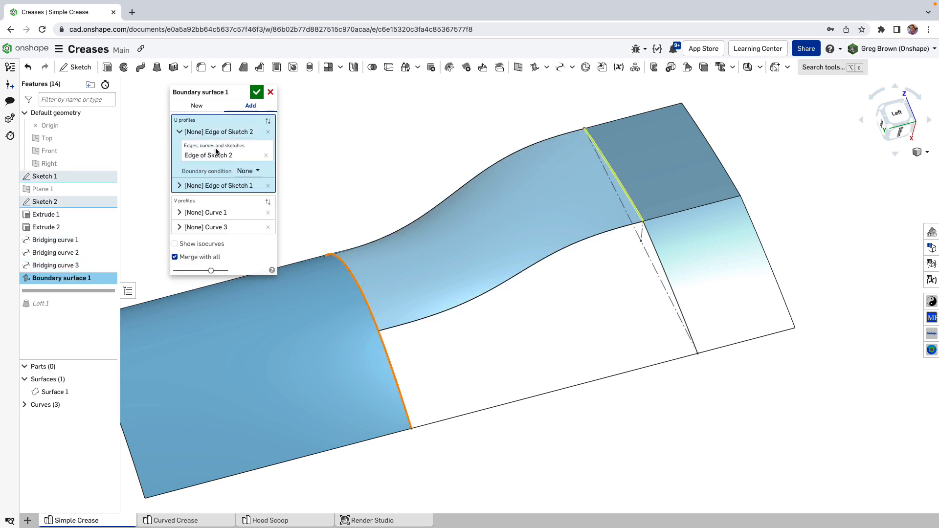
{"action": "left_click", "coordinate": [249, 170]}
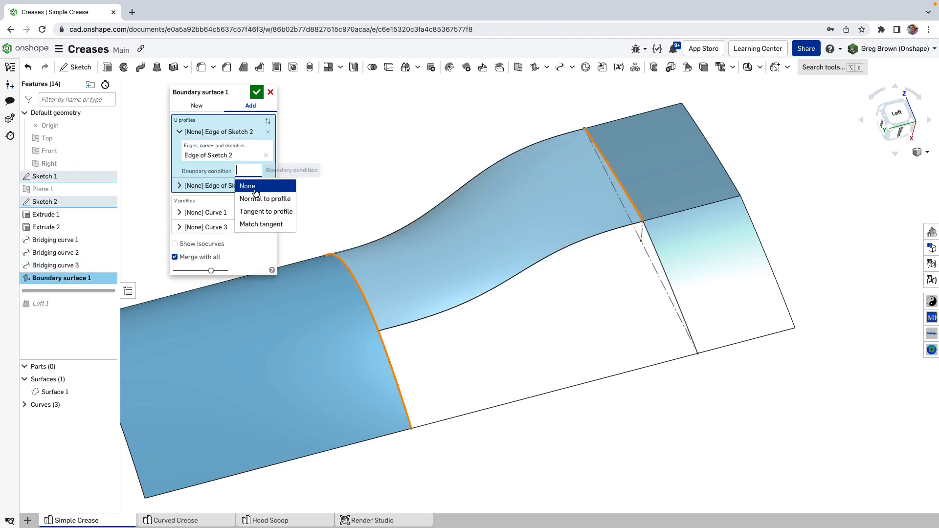
{"action": "left_click", "coordinate": [274, 226]}
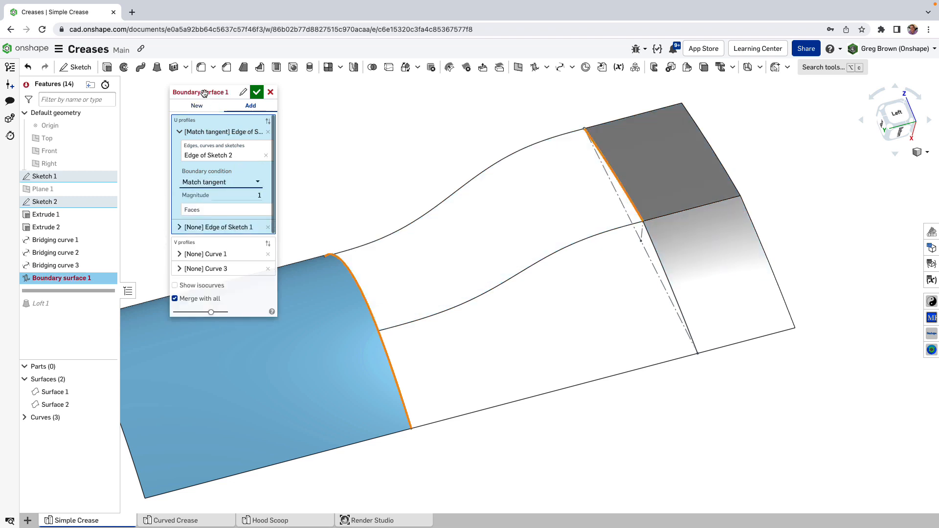
{"action": "left_click", "coordinate": [218, 213]}
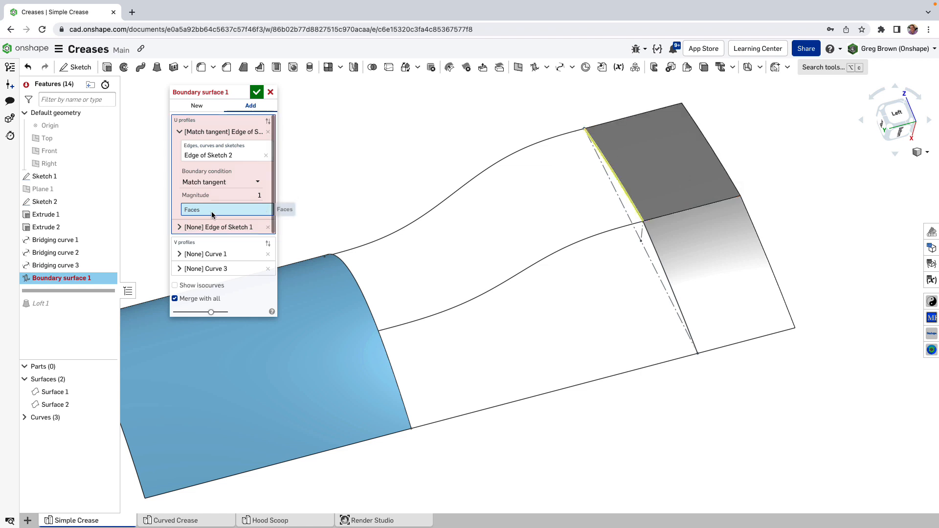
{"action": "left_click", "coordinate": [658, 174]}
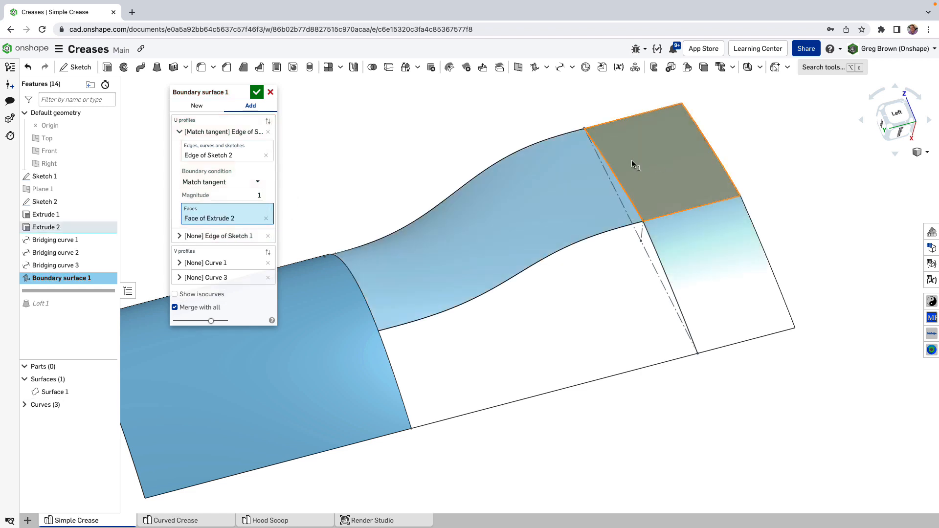
{"action": "right_click_drag", "start_coordinate": [633, 163], "coordinate": [628, 170]}
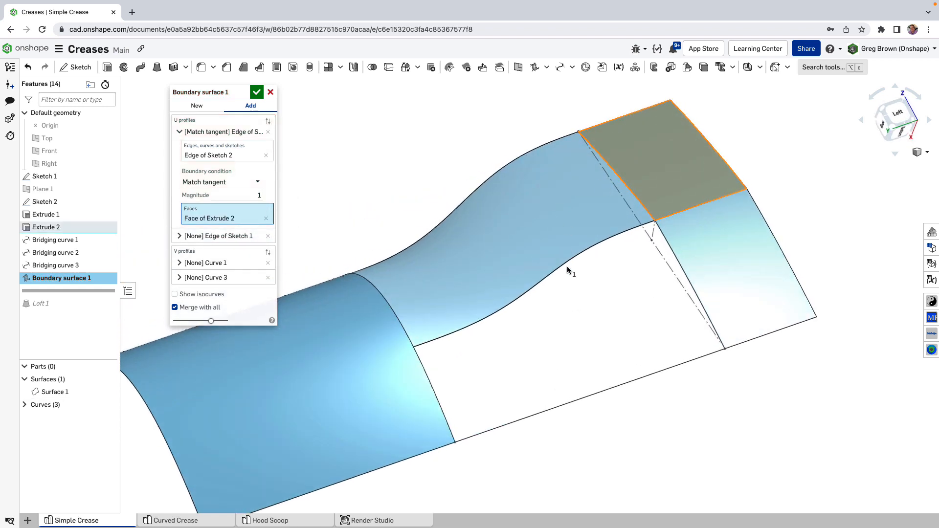
{"action": "right_click_drag", "start_coordinate": [567, 270], "coordinate": [563, 258]}
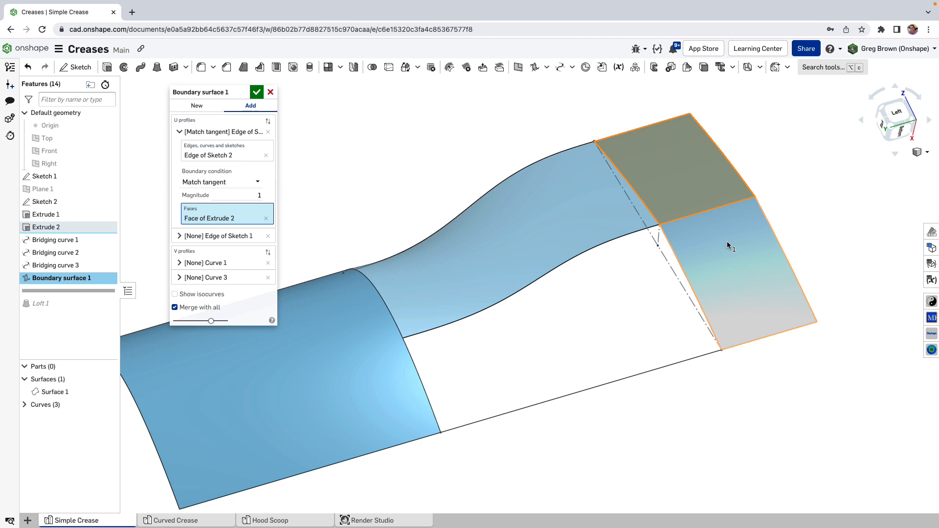
Set the Sketch 1 U profile's boundary condition to Match tangent, referencing the face of Extrude 1, and accept the boundary surface
{"action": "left_click", "coordinate": [187, 133]}
{"action": "left_click", "coordinate": [181, 146]}
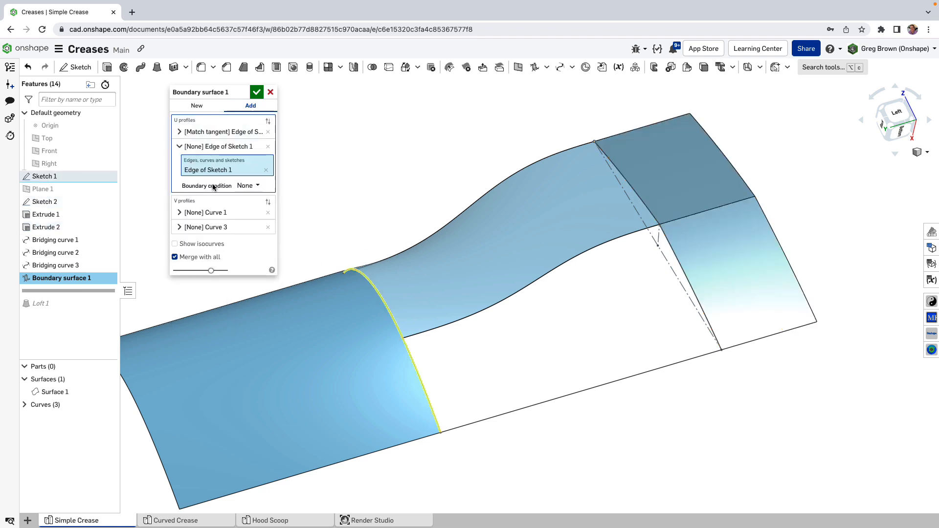
{"action": "left_click", "coordinate": [246, 186]}
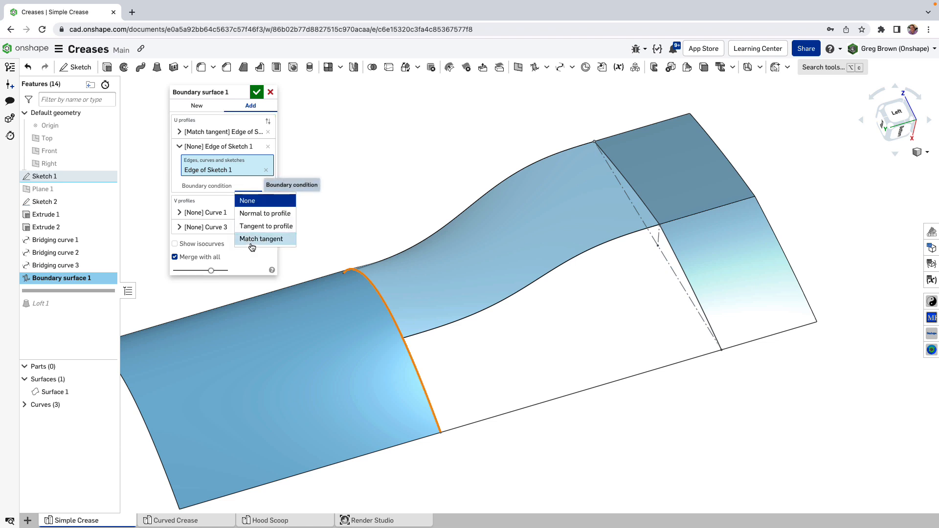
{"action": "left_click", "coordinate": [251, 240]}
{"action": "left_click", "coordinate": [216, 227]}
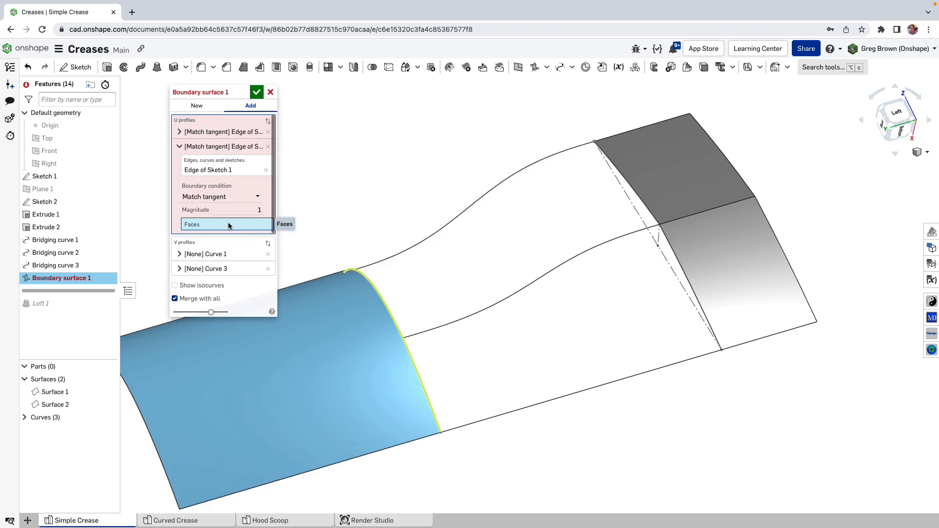
{"action": "left_click", "coordinate": [329, 320]}
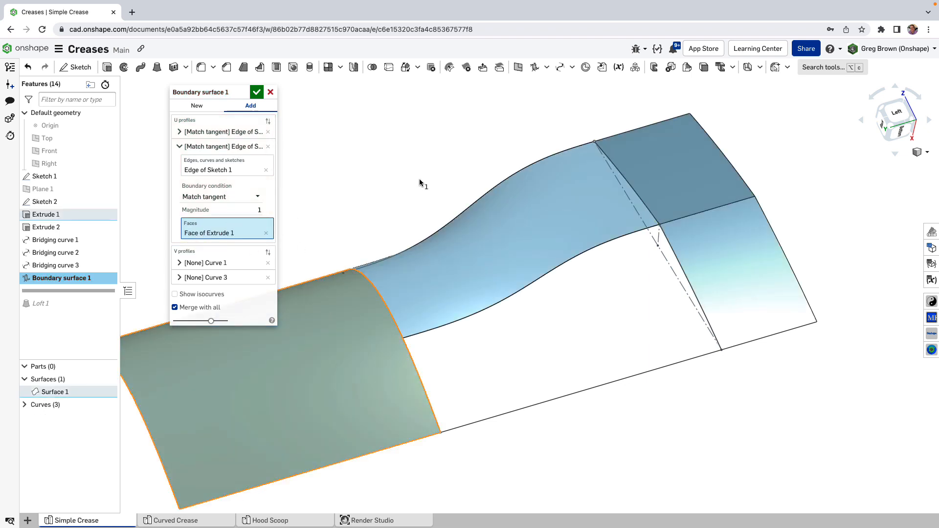
{"action": "mouse_move", "coordinate": [420, 182]}
{"action": "right_mouse_down"}
{"action": "mouse_move", "coordinate": [440, 215]}
{"action": "mouse_move", "coordinate": [422, 176]}
{"action": "right_mouse_up"}
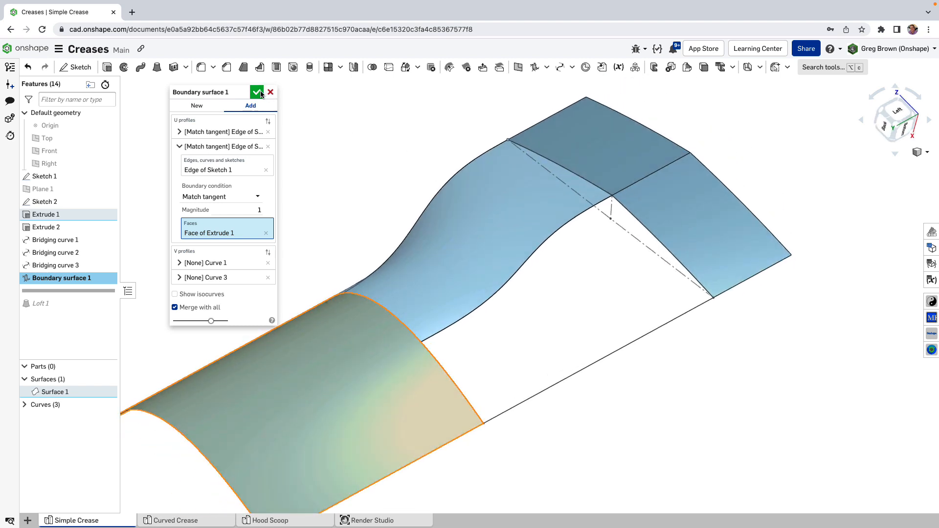
{"action": "left_click", "coordinate": [259, 93]}
Start a second boundary surface using the lower edge of Sketch 2 and the edge of Sketch 1 as U profiles
{"action": "right_click_drag", "start_coordinate": [274, 112], "coordinate": [324, 155]}
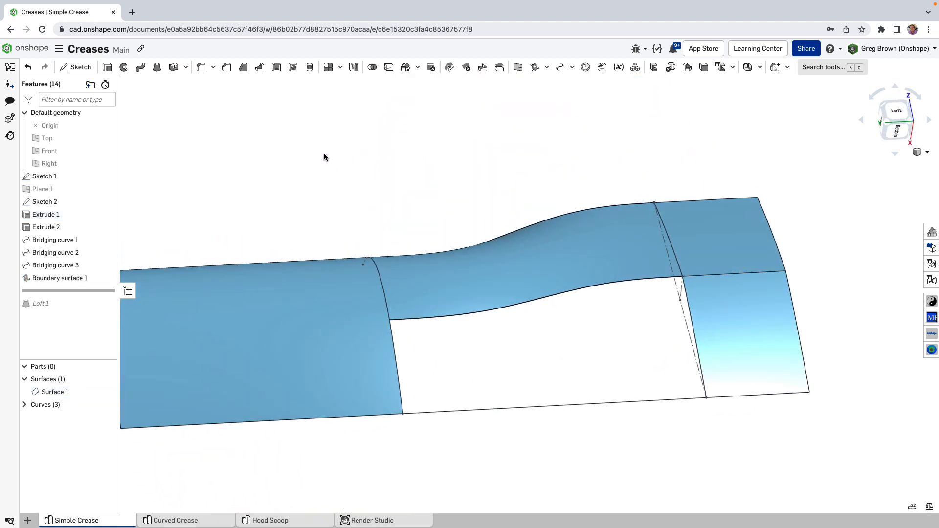
{"action": "left_click", "coordinate": [535, 67]}
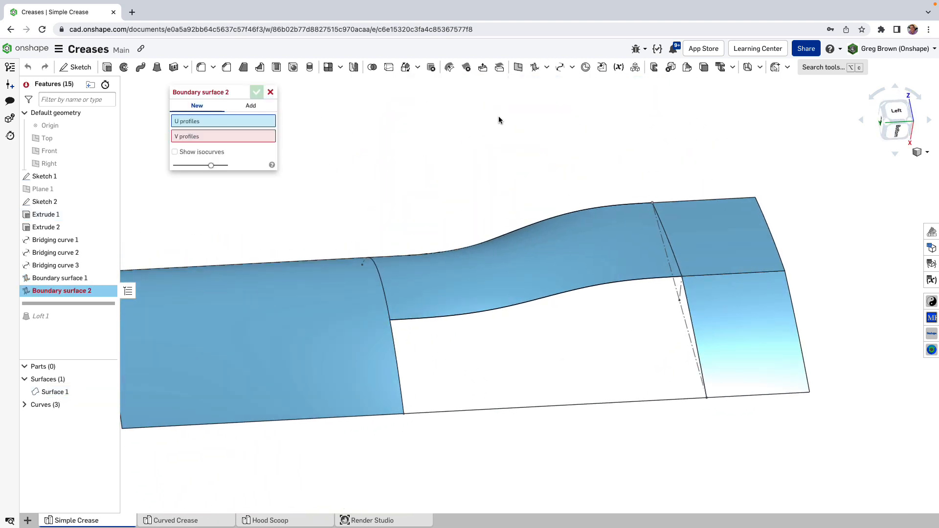
{"action": "left_click", "coordinate": [272, 91]}
{"action": "key", "text": "s"}
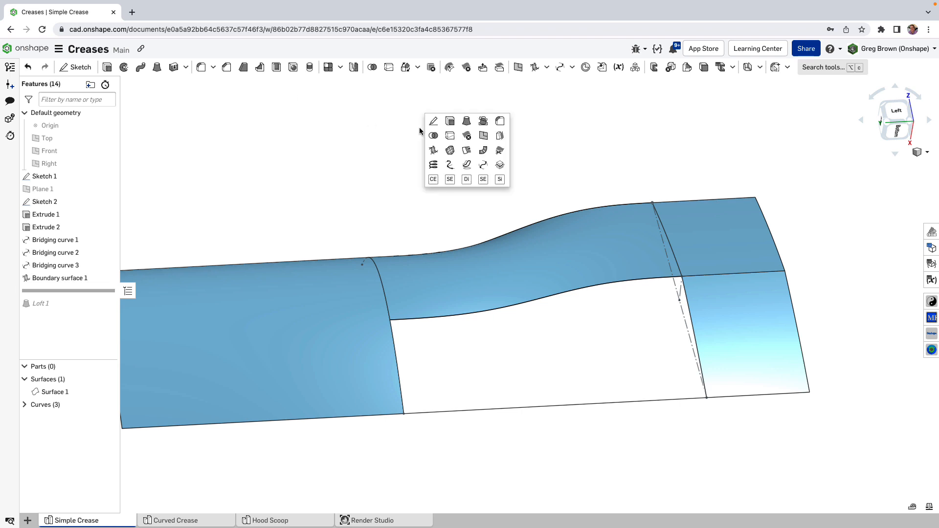
{"action": "left_click", "coordinate": [433, 150]}
{"action": "right_click_drag", "start_coordinate": [433, 150], "coordinate": [585, 201]}
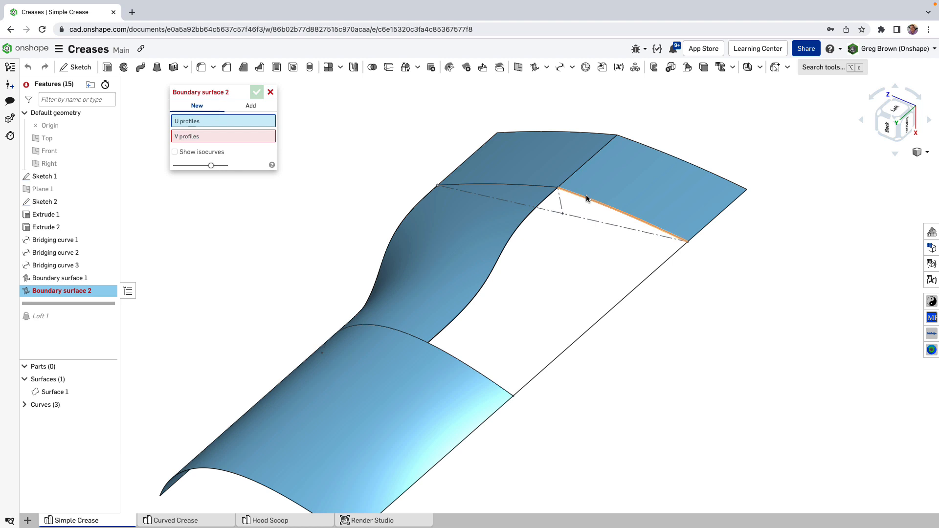
{"action": "left_click", "coordinate": [587, 198]}
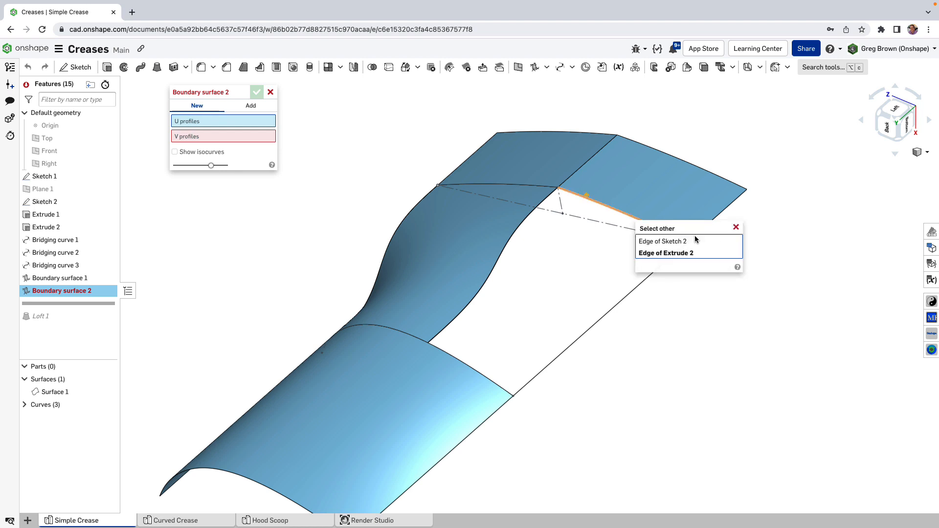
{"action": "left_click", "coordinate": [679, 243]}
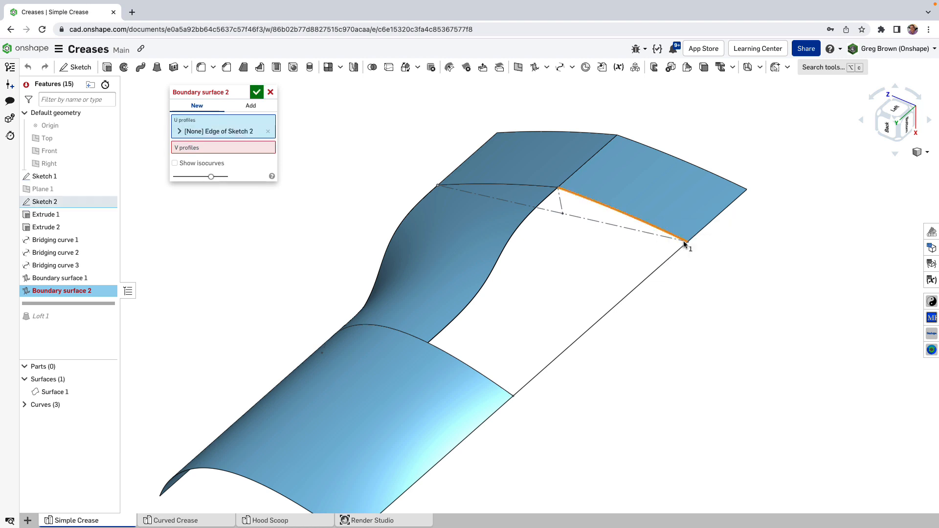
{"action": "left_click", "coordinate": [462, 363]}
{"action": "left_click", "coordinate": [520, 375]}
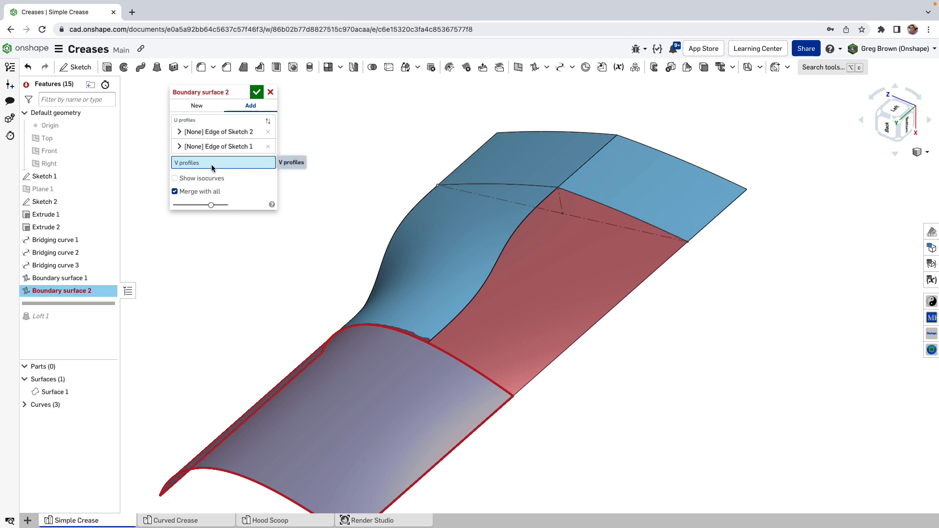
Add the lowermost bridging curve, Curve 2, and the crease bridging curve, Curve 3, as V profiles of the second boundary surface
{"action": "left_click", "coordinate": [632, 295]}
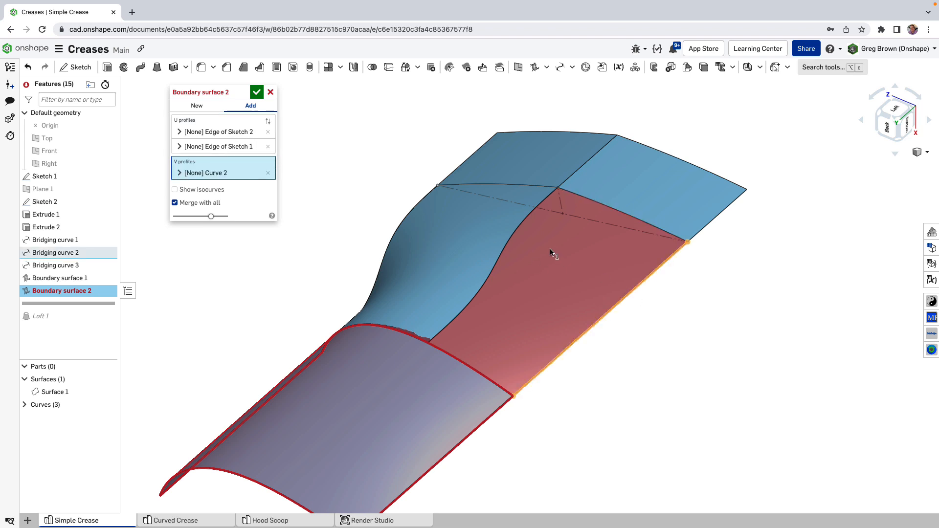
{"action": "left_click", "coordinate": [511, 241]}
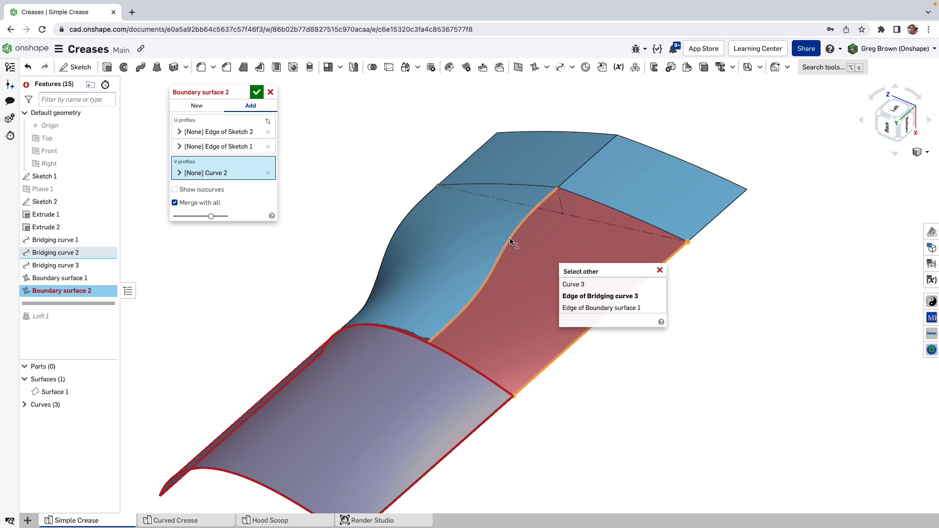
{"action": "left_click", "coordinate": [575, 285]}
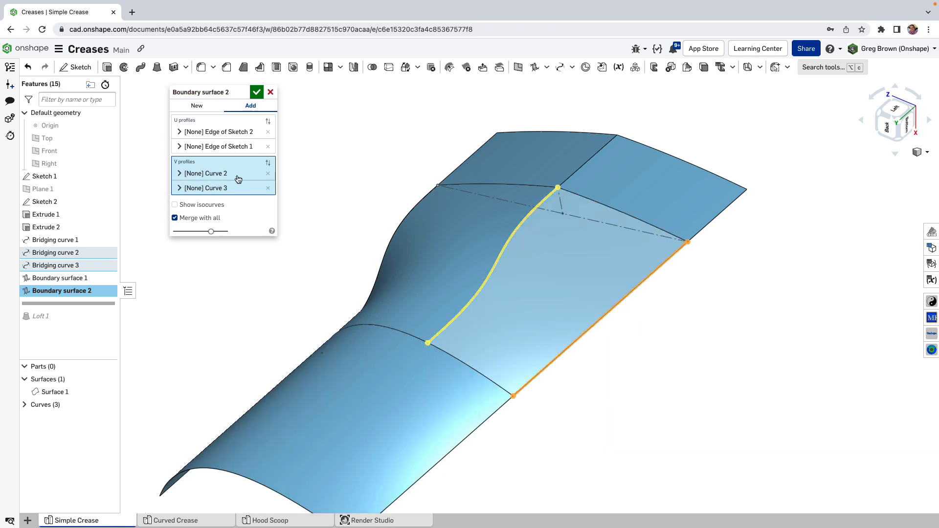
Set the second boundary surface's Sketch 2 U profile to Match tangent, referencing the lower face of Extrude 2
{"action": "left_click", "coordinate": [239, 134]}
{"action": "left_click", "coordinate": [246, 171]}
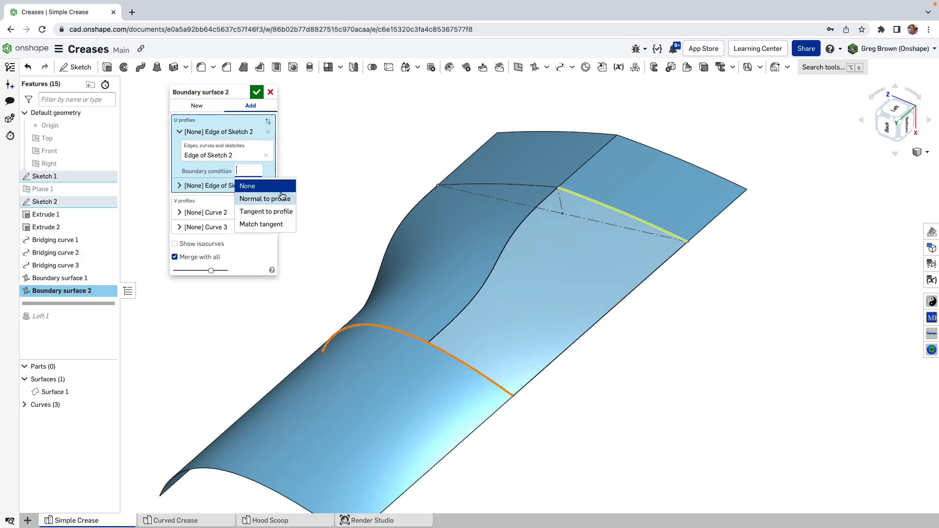
{"action": "left_click", "coordinate": [259, 223]}
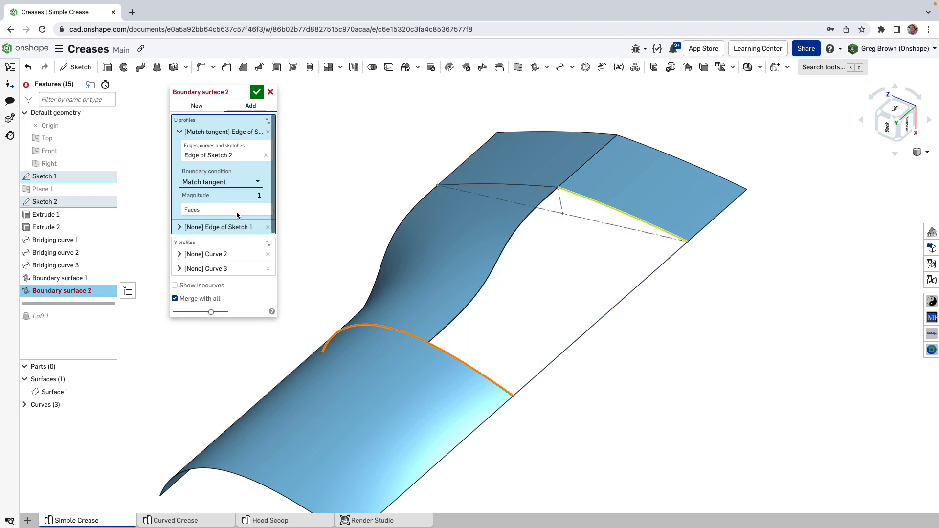
{"action": "left_click", "coordinate": [651, 186]}
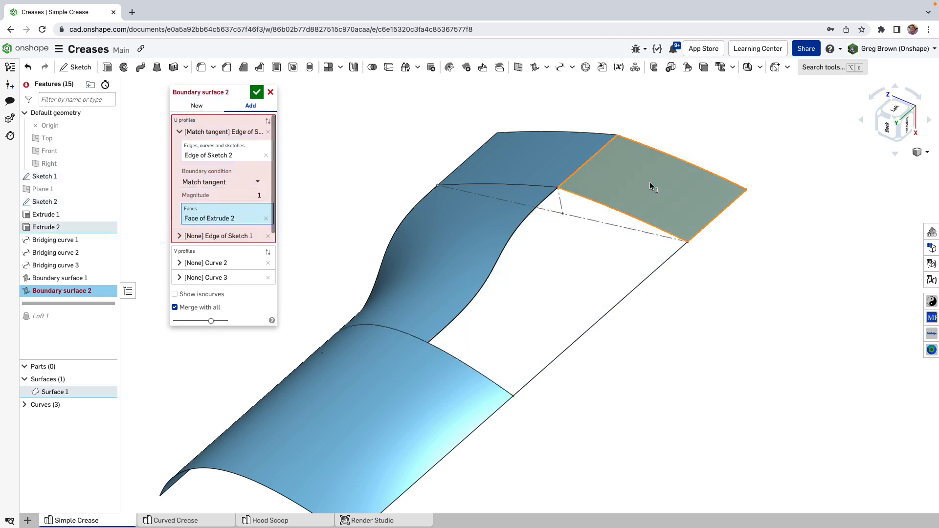
Set the second boundary surface's Sketch 1 U profile to Match tangent, referencing the face of Extrude 1
{"action": "left_click", "coordinate": [228, 236]}
{"action": "left_click", "coordinate": [247, 275]}
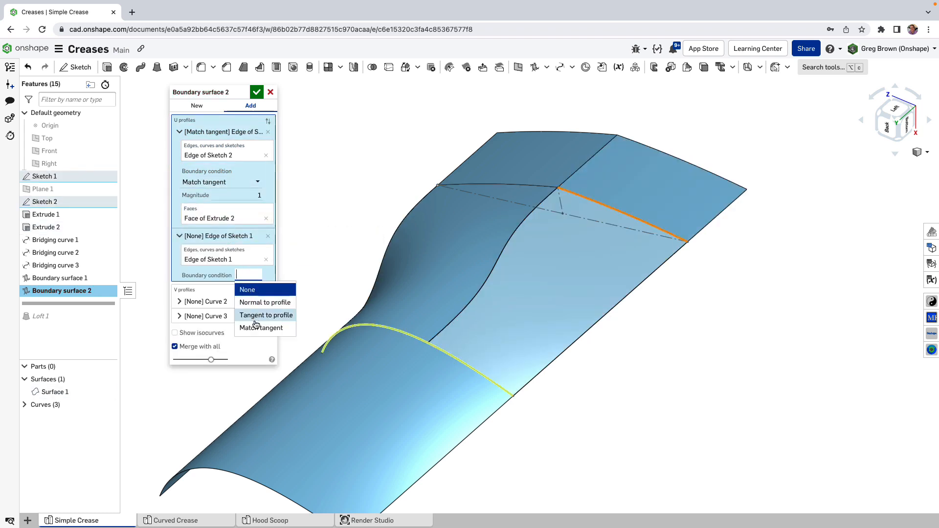
{"action": "left_click", "coordinate": [251, 327]}
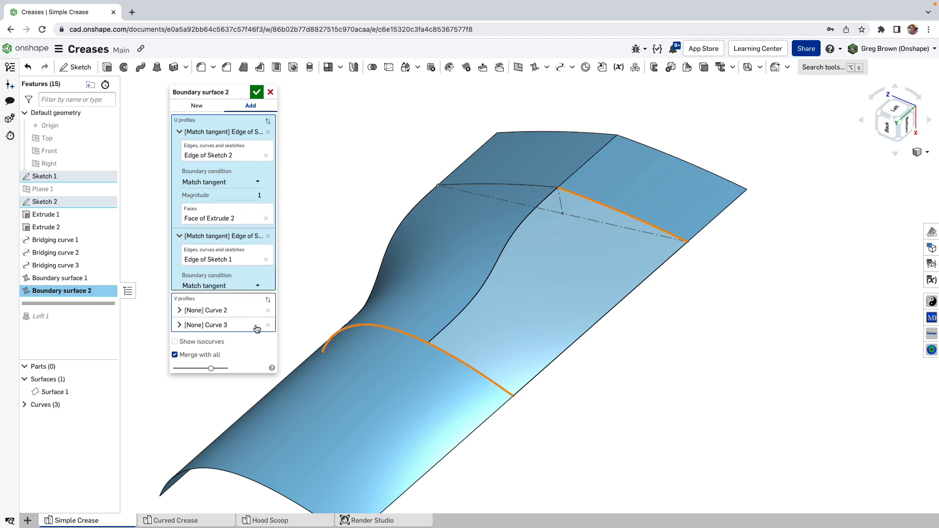
{"action": "scroll", "coordinate": [228, 277], "scroll_direction": "down", "scroll_amount": 2}
{"action": "left_click", "coordinate": [228, 279]}
{"action": "left_click", "coordinate": [408, 381]}
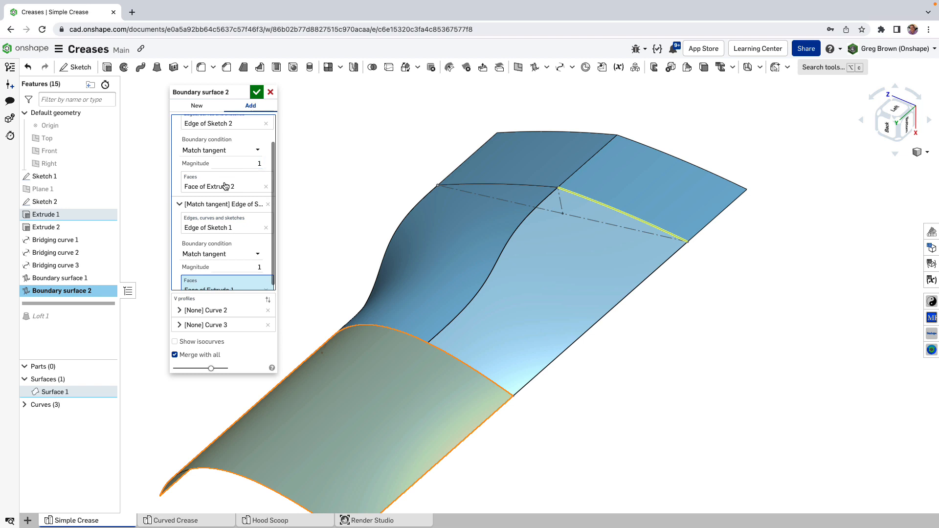
{"action": "scroll", "coordinate": [202, 158], "scroll_direction": "up", "scroll_amount": 2}
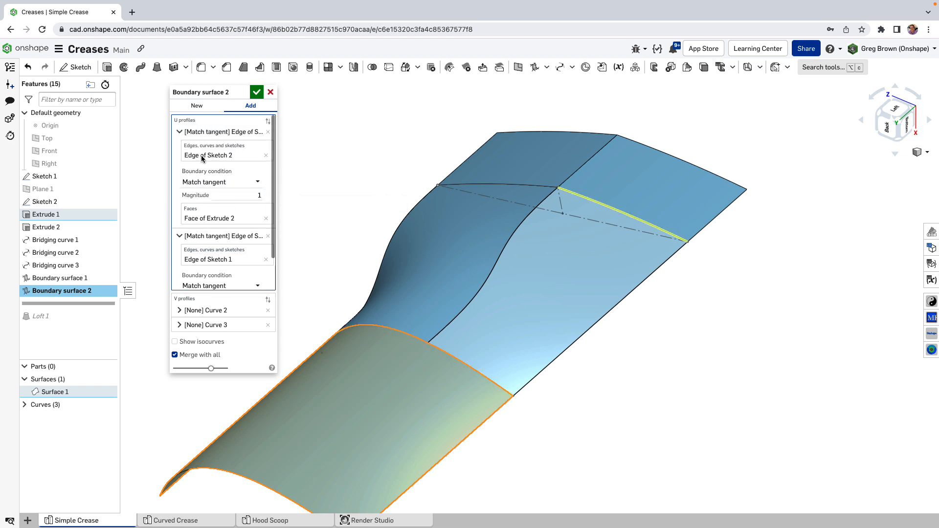
Collapse both U profile entries, show isocurves on the second boundary surface, and accept the feature
{"action": "left_click", "coordinate": [183, 132]}
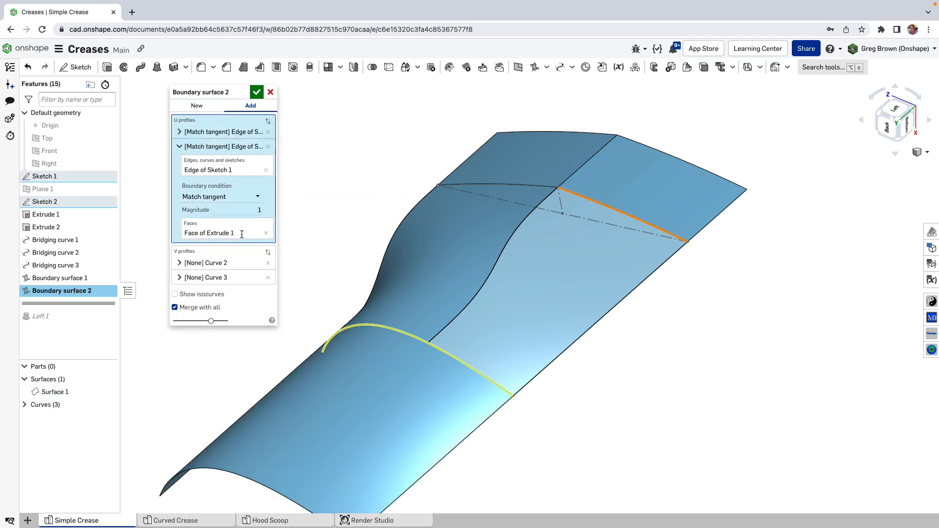
{"action": "left_click", "coordinate": [182, 133]}
{"action": "left_click", "coordinate": [184, 137]}
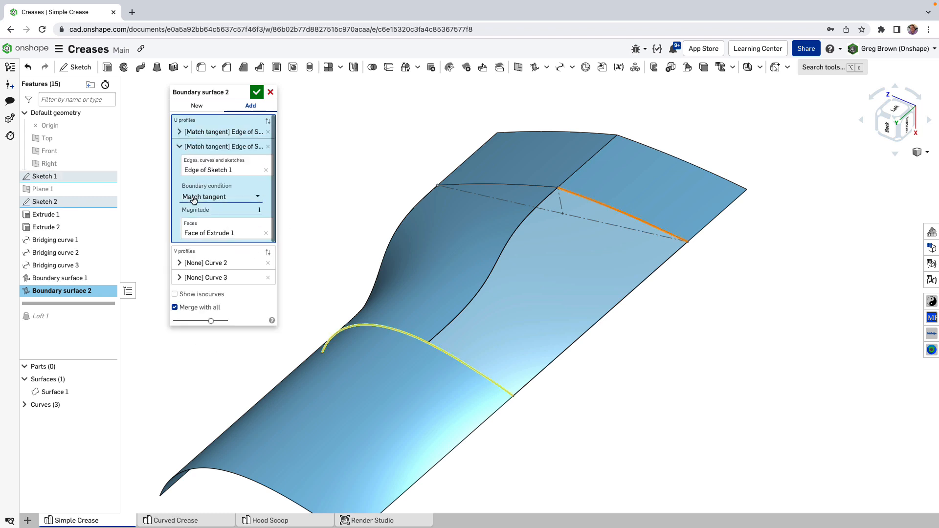
{"action": "left_click", "coordinate": [185, 146]}
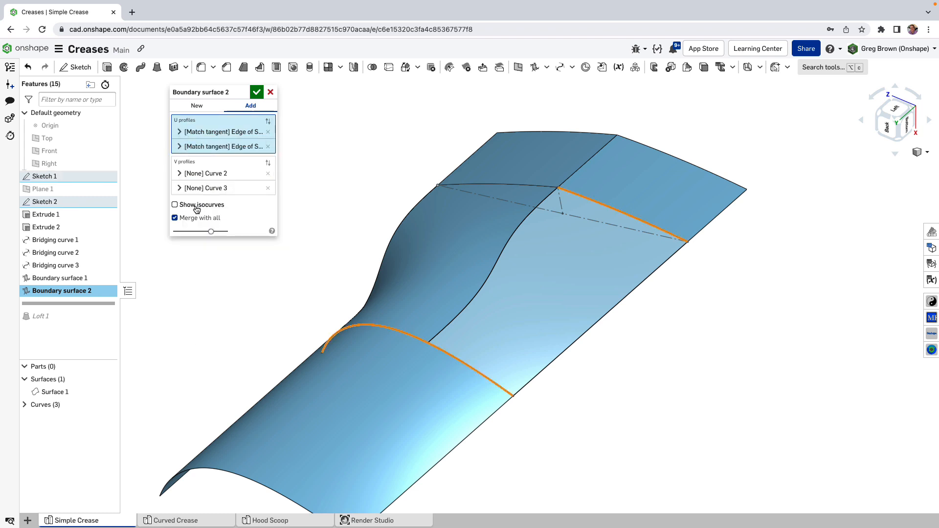
{"action": "left_click", "coordinate": [197, 209]}
{"action": "right_click_drag", "start_coordinate": [451, 203], "coordinate": [522, 196]}
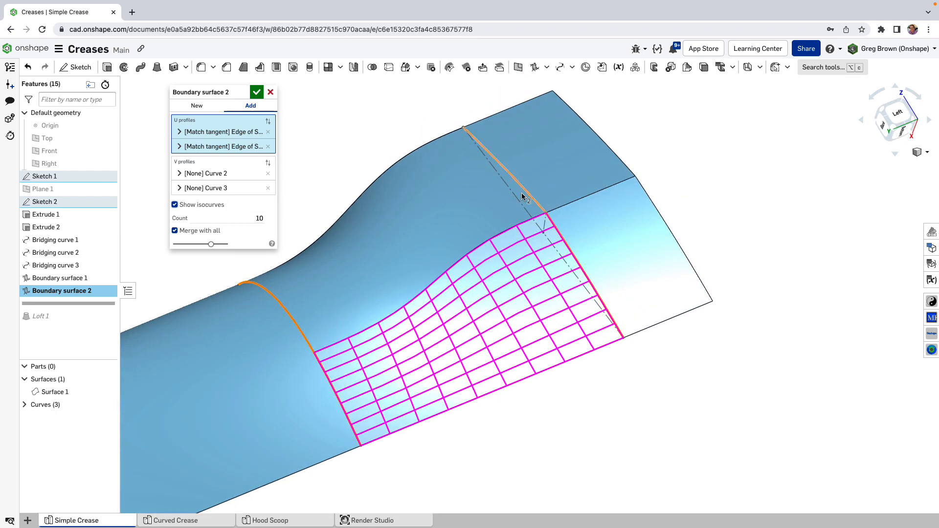
{"action": "left_click", "coordinate": [259, 95]}
Display the model shaded without edges and examine how the crease fades into the smooth surface
{"action": "right_click_drag", "start_coordinate": [352, 147], "coordinate": [542, 203]}
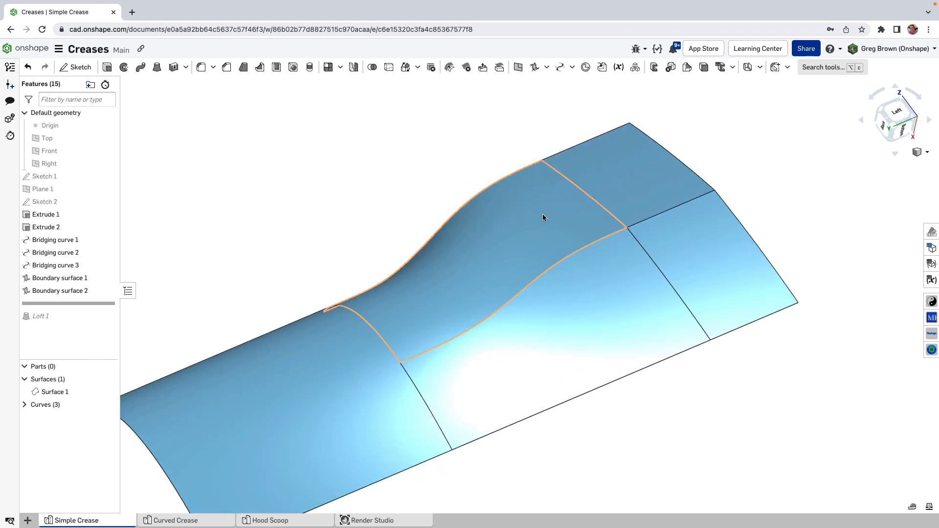
{"action": "left_click", "coordinate": [921, 155]}
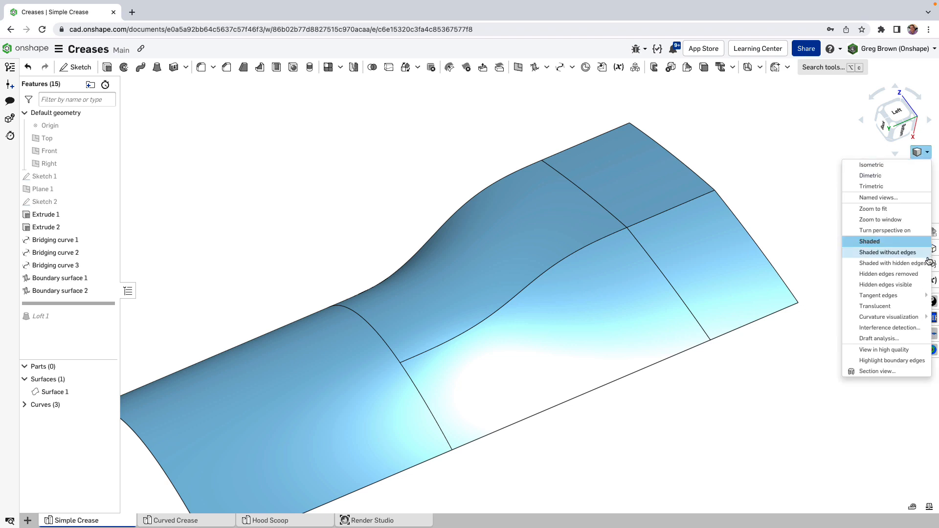
{"action": "left_click", "coordinate": [906, 245]}
{"action": "left_click", "coordinate": [928, 155]}
{"action": "left_click", "coordinate": [913, 254]}
{"action": "mouse_move", "coordinate": [709, 244]}
{"action": "right_mouse_down"}
{"action": "mouse_move", "coordinate": [687, 258]}
{"action": "mouse_move", "coordinate": [701, 253]}
{"action": "mouse_move", "coordinate": [700, 265]}
{"action": "mouse_move", "coordinate": [693, 254]}
{"action": "mouse_move", "coordinate": [709, 226]}
{"action": "right_mouse_up"}
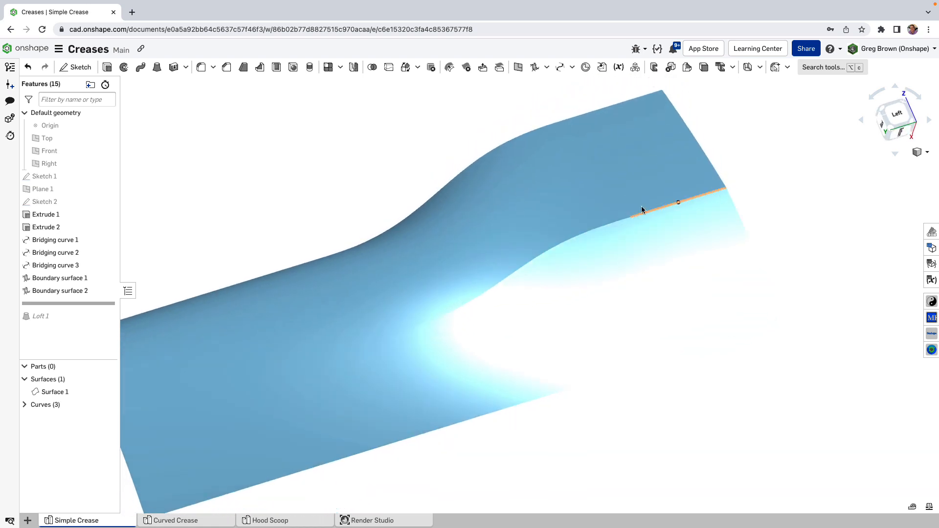
{"action": "right_click_drag", "start_coordinate": [642, 210], "coordinate": [545, 266]}
{"action": "mouse_move", "coordinate": [405, 330]}
{"action": "right_mouse_down"}
{"action": "mouse_move", "coordinate": [386, 362]}
{"action": "mouse_move", "coordinate": [417, 355]}
{"action": "mouse_move", "coordinate": [408, 344]}
{"action": "mouse_move", "coordinate": [425, 354]}
{"action": "mouse_move", "coordinate": [391, 331]}
{"action": "mouse_move", "coordinate": [404, 331]}
{"action": "mouse_move", "coordinate": [403, 343]}
{"action": "right_mouse_up"}
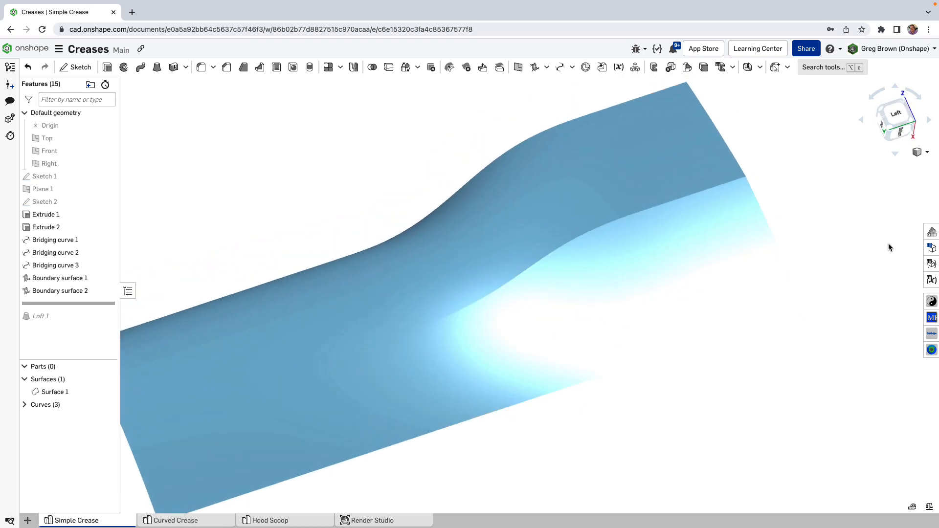
Examine the surface continuity across the crease with zebra stripes at a stripe count of 50, and close the analysis
{"action": "left_click", "coordinate": [929, 153]}
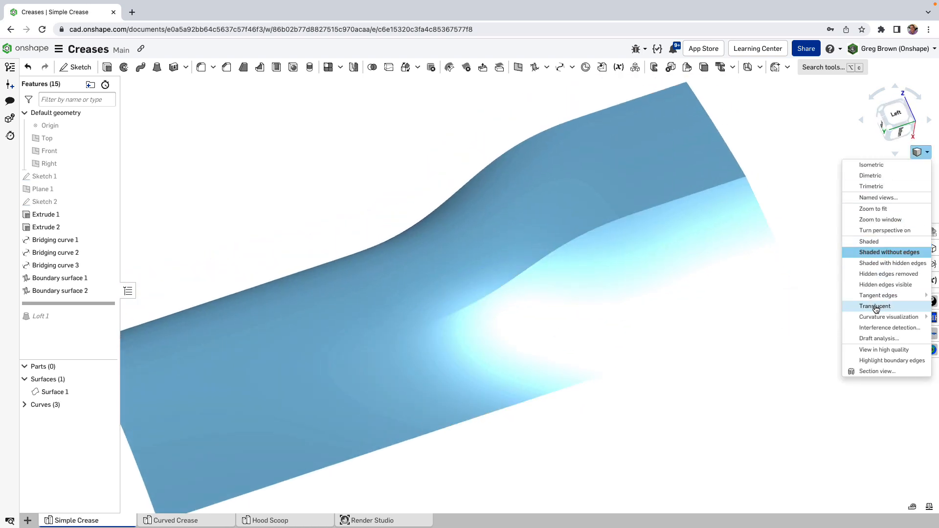
{"action": "mouse_move", "coordinate": [853, 318]}
{"action": "left_click", "coordinate": [807, 329]}
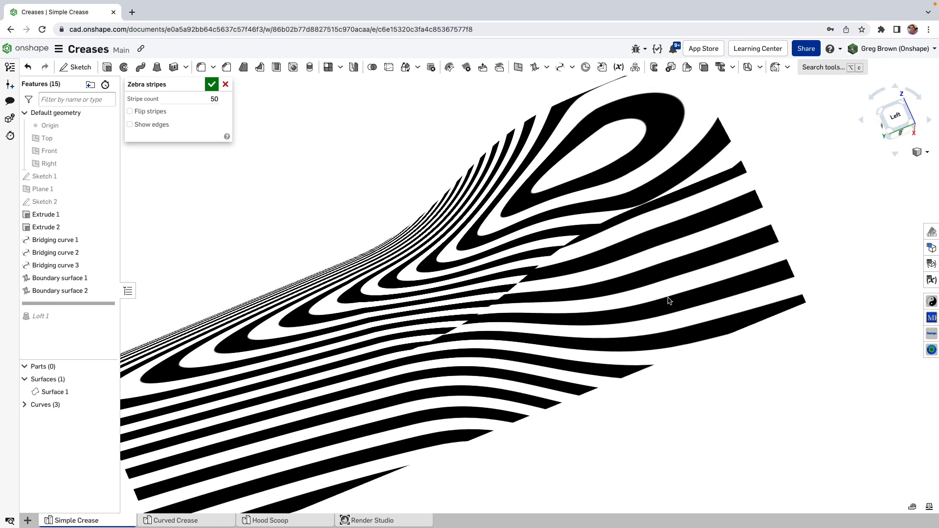
{"action": "left_click", "coordinate": [225, 84]}
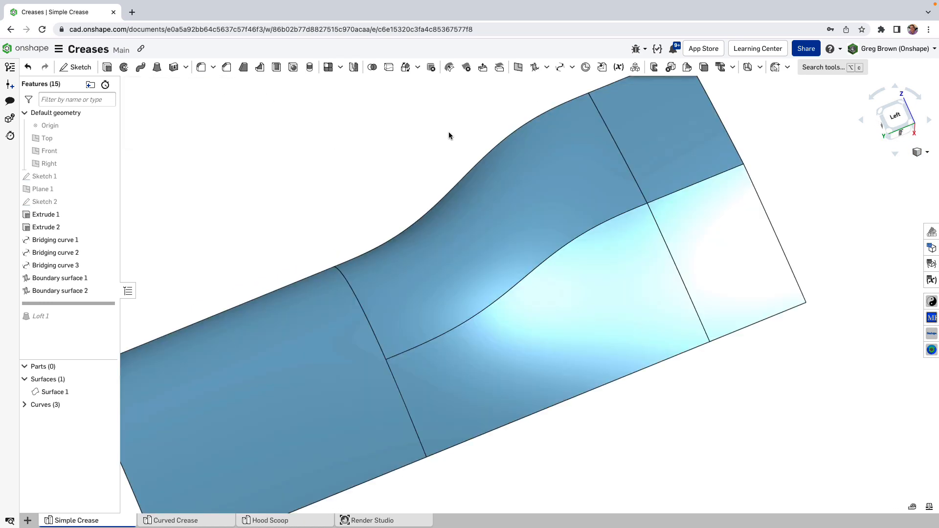
Run a curve/surface analysis on the Boundary surface 1 face and examine its control point grid from several angles
{"action": "right_click_drag", "start_coordinate": [448, 131], "coordinate": [459, 125]}
{"action": "left_click", "coordinate": [468, 259]}
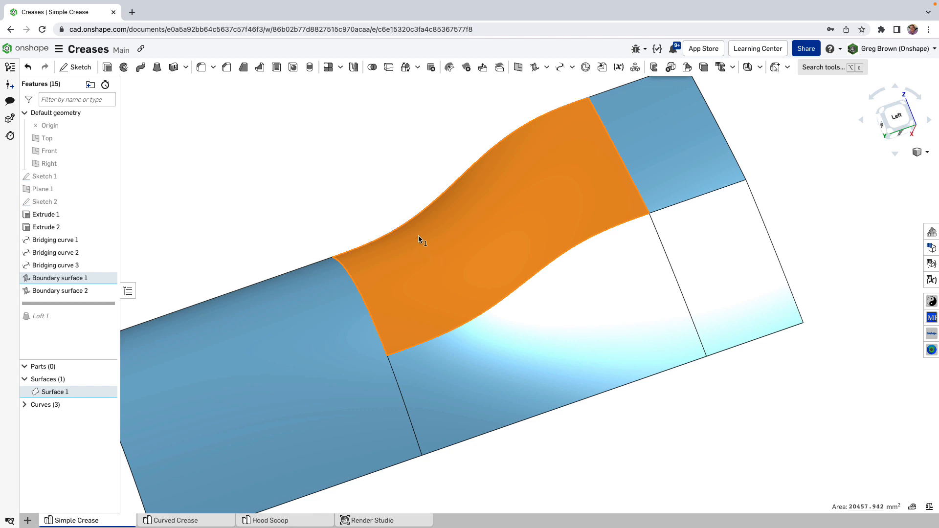
{"action": "right_click", "coordinate": [441, 255]}
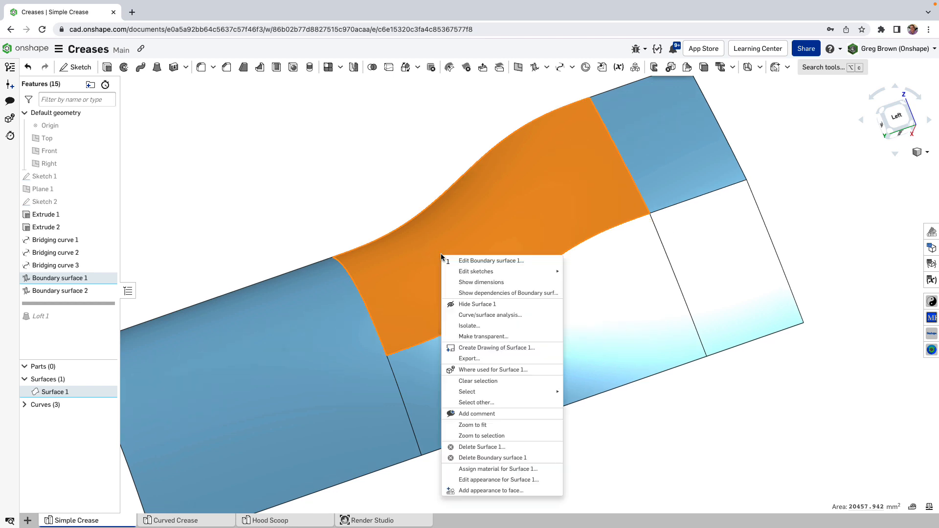
{"action": "left_click", "coordinate": [443, 158]}
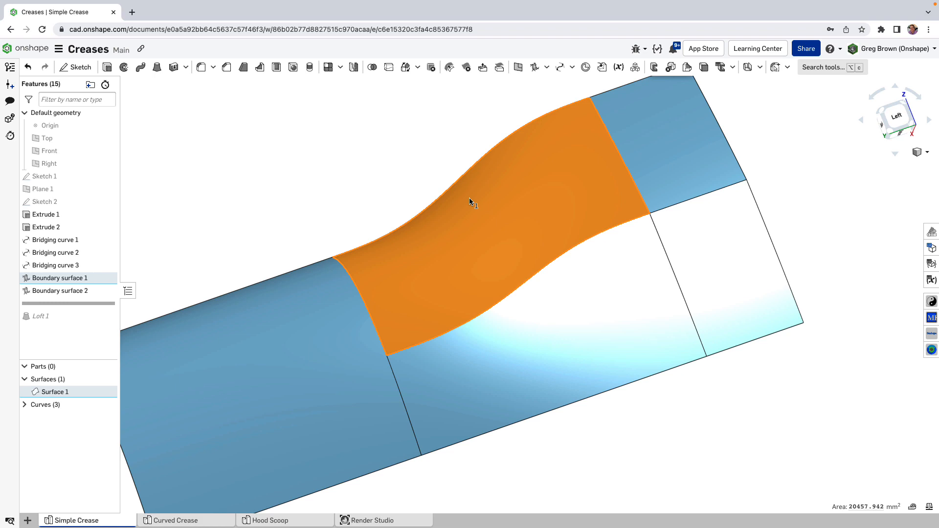
{"action": "right_click", "coordinate": [487, 198]}
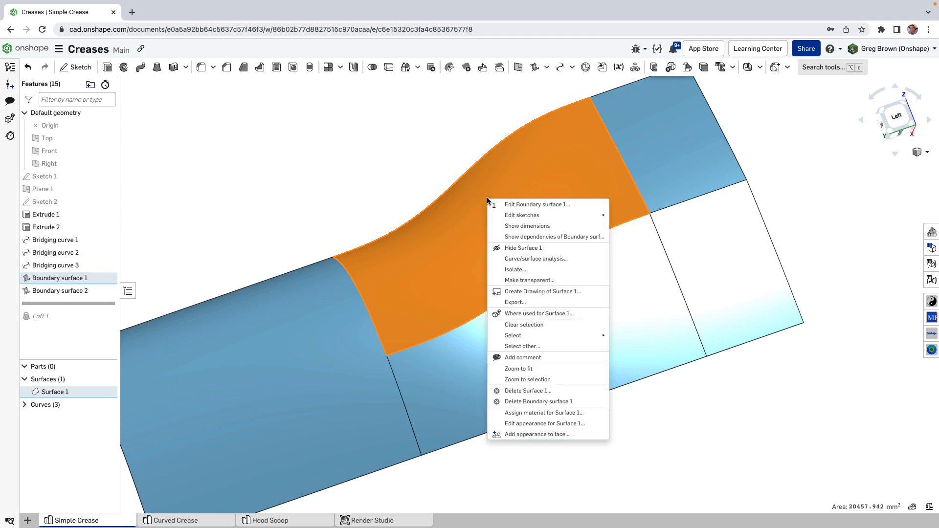
{"action": "left_click", "coordinate": [523, 259]}
{"action": "right_click_drag", "start_coordinate": [540, 218], "coordinate": [610, 119]}
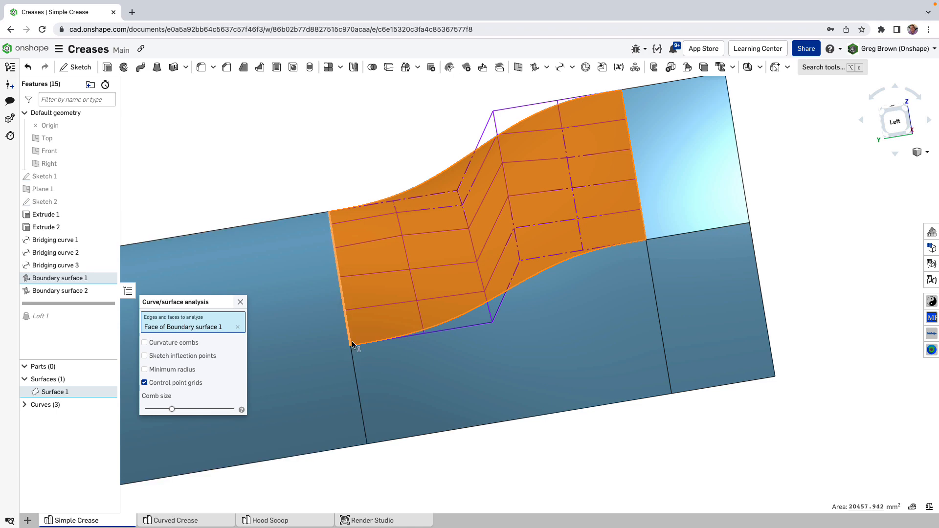
{"action": "right_click_drag", "start_coordinate": [352, 344], "coordinate": [324, 251]}
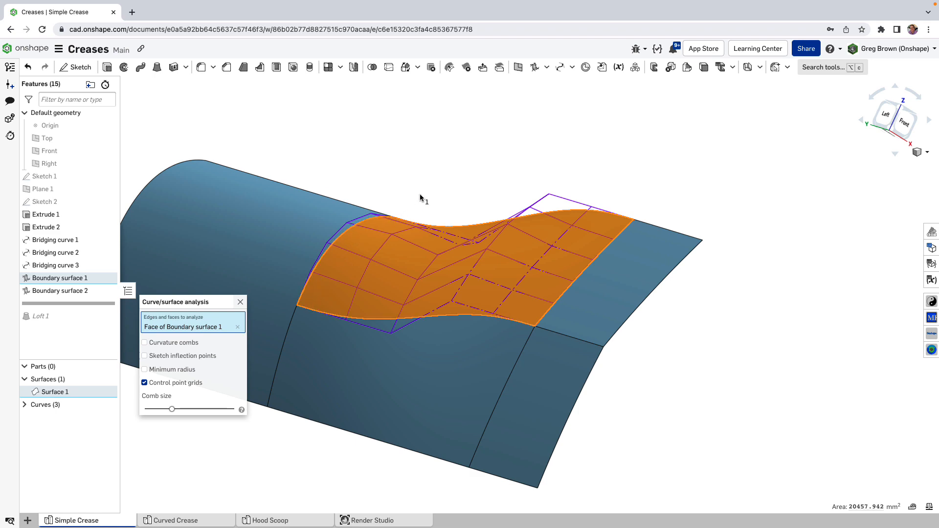
{"action": "right_click_drag", "start_coordinate": [420, 197], "coordinate": [515, 146]}
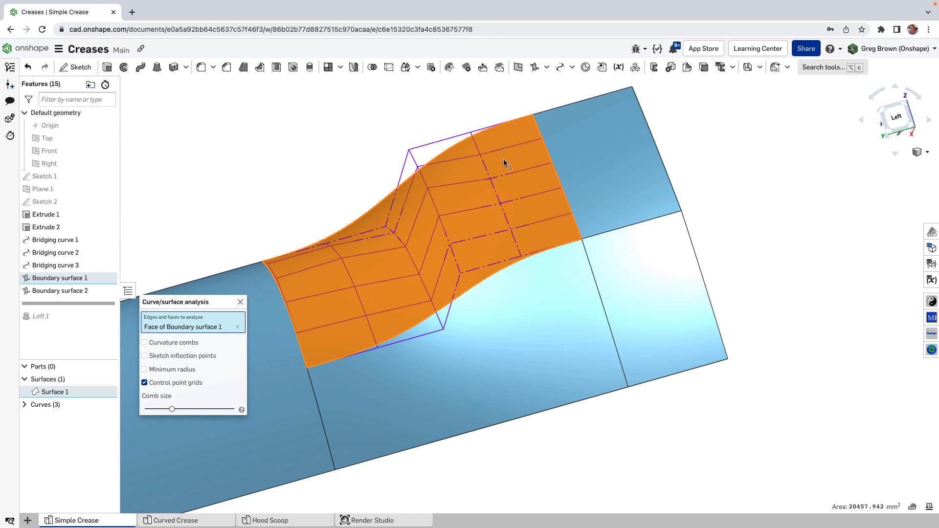
{"action": "mouse_move", "coordinate": [366, 218]}
{"action": "right_mouse_down"}
{"action": "mouse_move", "coordinate": [416, 216]}
{"action": "mouse_move", "coordinate": [382, 215]}
{"action": "right_mouse_up"}
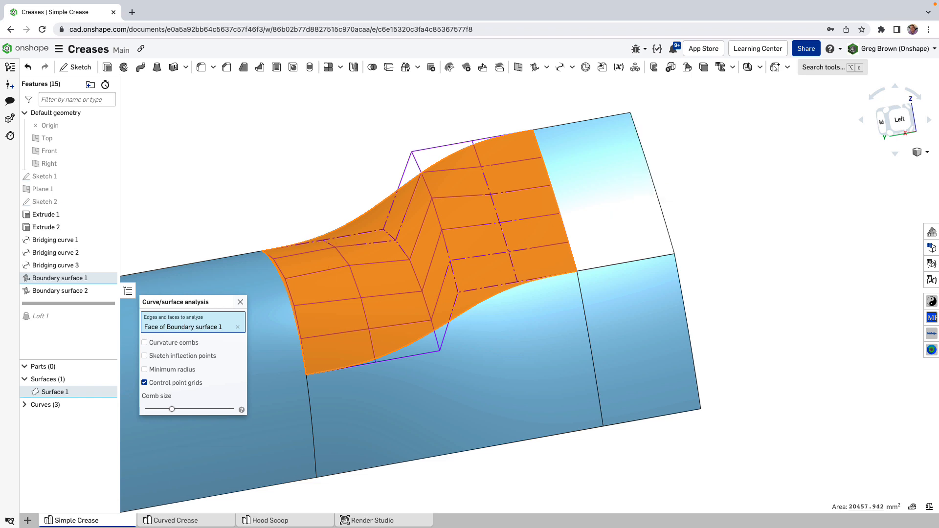
{"action": "left_click", "coordinate": [593, 0]}
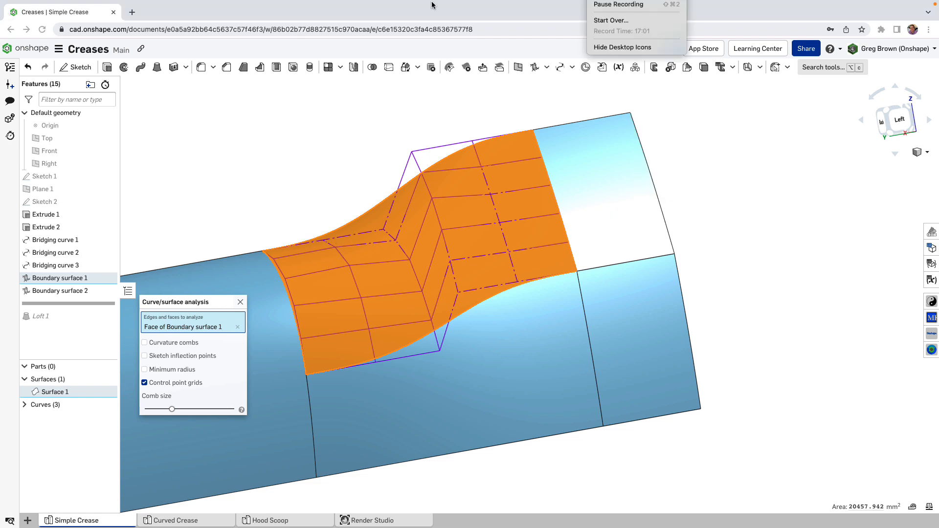
{"action": "left_click", "coordinate": [619, 4]}
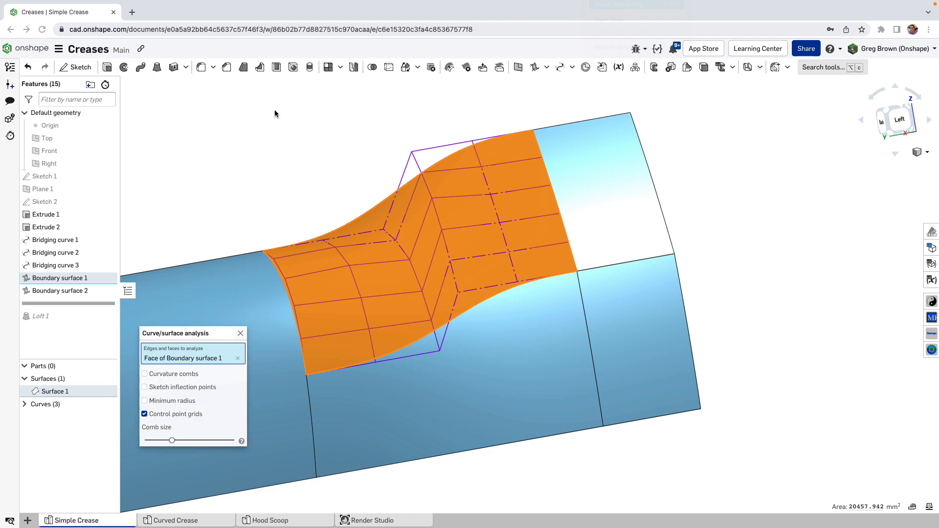
Add the Boundary surface 2 face to the analysis, compare both control point grids across the crease, and close the analysis
{"action": "right_click_drag", "start_coordinate": [274, 113], "coordinate": [441, 120]}
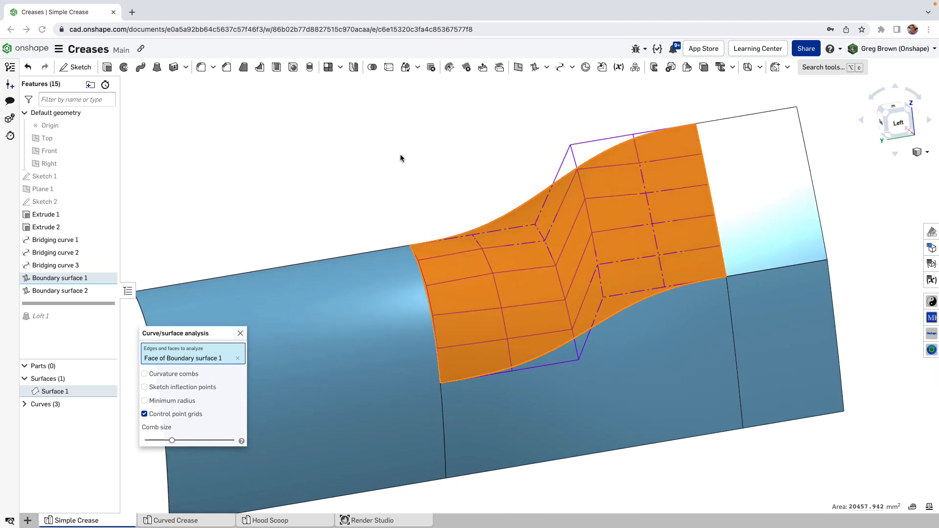
{"action": "right_click_drag", "start_coordinate": [434, 155], "coordinate": [434, 153]}
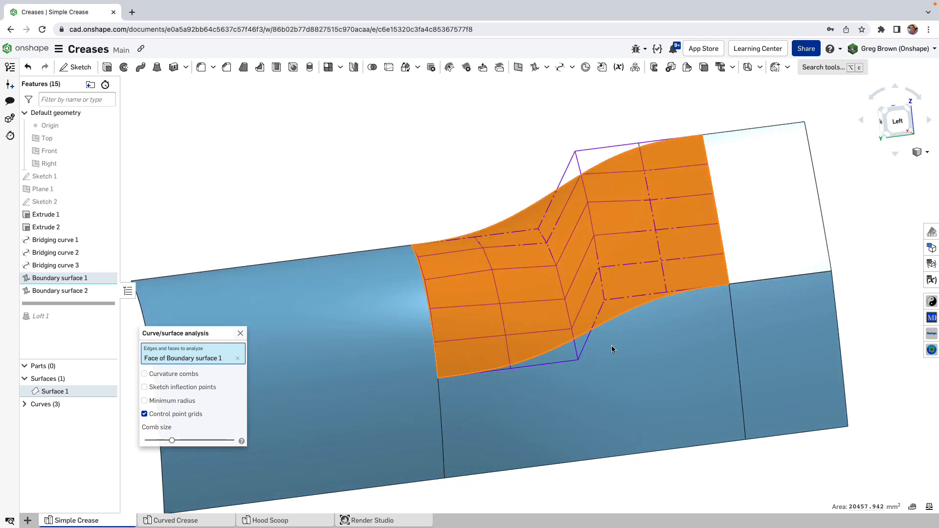
{"action": "left_click", "coordinate": [521, 416]}
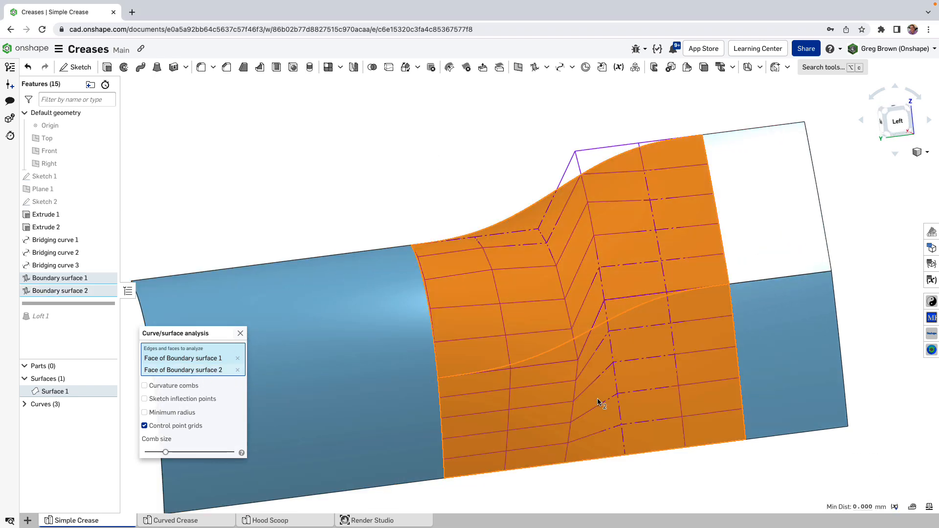
{"action": "right_click_drag", "start_coordinate": [597, 398], "coordinate": [632, 292]}
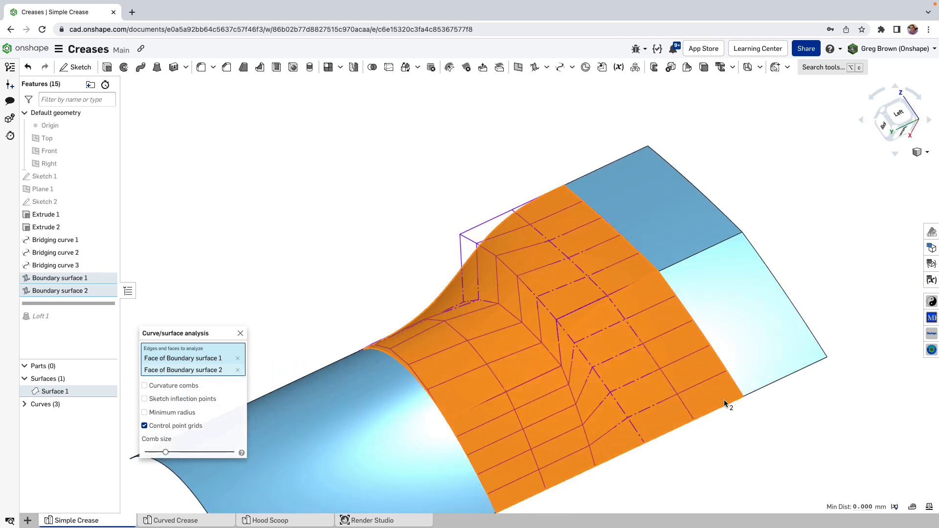
{"action": "right_click_drag", "start_coordinate": [724, 400], "coordinate": [717, 420]}
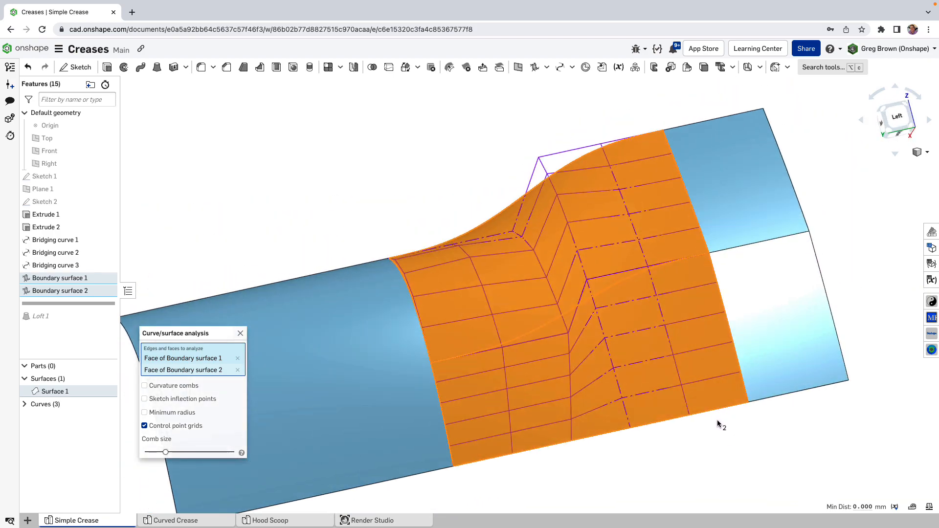
{"action": "mouse_move", "coordinate": [405, 243]}
{"action": "right_mouse_down"}
{"action": "mouse_move", "coordinate": [419, 252]}
{"action": "mouse_move", "coordinate": [421, 204]}
{"action": "mouse_move", "coordinate": [418, 243]}
{"action": "mouse_move", "coordinate": [410, 219]}
{"action": "mouse_move", "coordinate": [414, 229]}
{"action": "mouse_move", "coordinate": [419, 216]}
{"action": "mouse_move", "coordinate": [431, 224]}
{"action": "mouse_move", "coordinate": [421, 249]}
{"action": "mouse_move", "coordinate": [444, 250]}
{"action": "mouse_move", "coordinate": [423, 216]}
{"action": "mouse_move", "coordinate": [406, 266]}
{"action": "mouse_move", "coordinate": [440, 246]}
{"action": "mouse_move", "coordinate": [444, 212]}
{"action": "mouse_move", "coordinate": [420, 248]}
{"action": "right_mouse_up"}
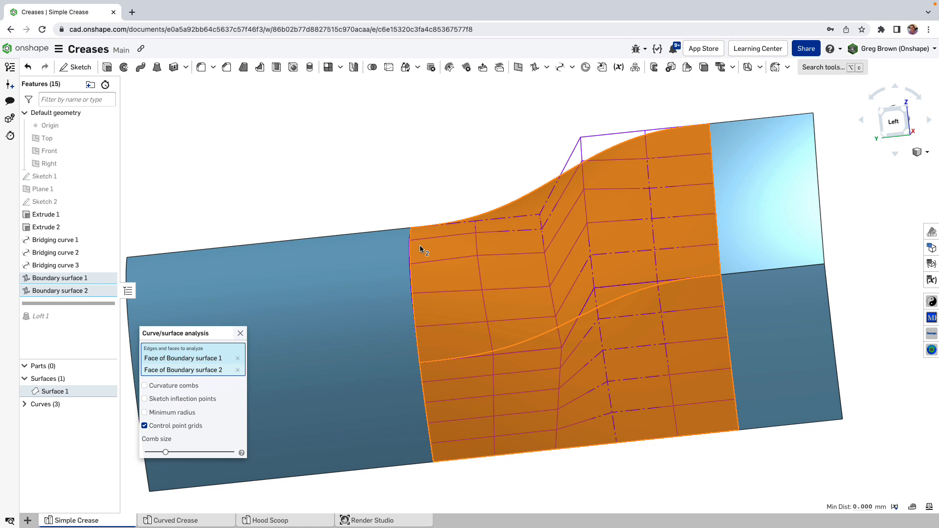
{"action": "left_click", "coordinate": [242, 334]}
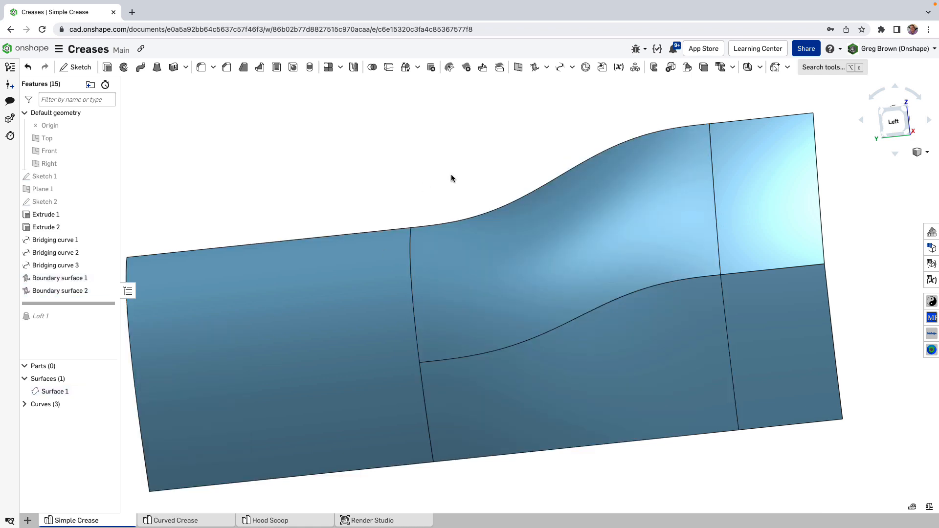
Open Bridging curve 3 for editing with the final result of both boundary surfaces displayed
{"action": "mouse_move", "coordinate": [451, 174]}
{"action": "right_mouse_down"}
{"action": "mouse_move", "coordinate": [461, 151]}
{"action": "mouse_move", "coordinate": [465, 176]}
{"action": "mouse_move", "coordinate": [461, 170]}
{"action": "right_mouse_up"}
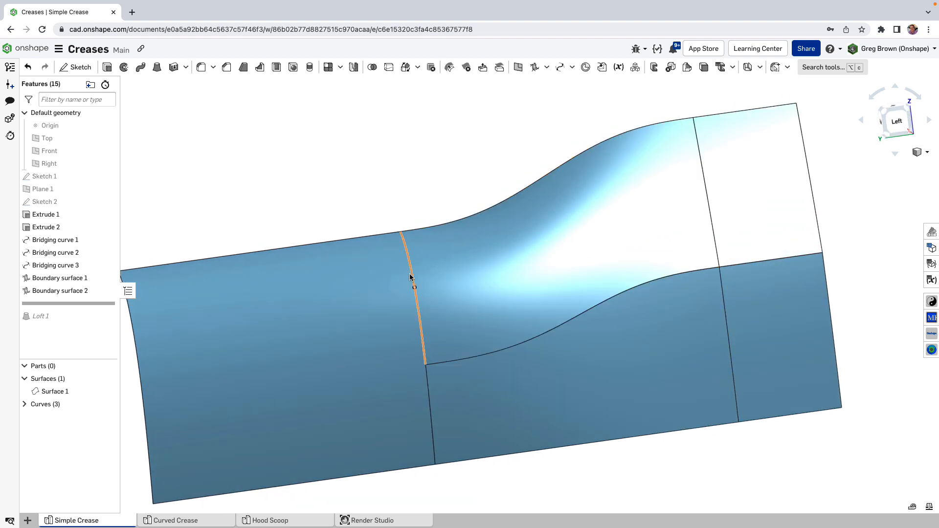
{"action": "right_click_drag", "start_coordinate": [523, 342], "coordinate": [512, 313]}
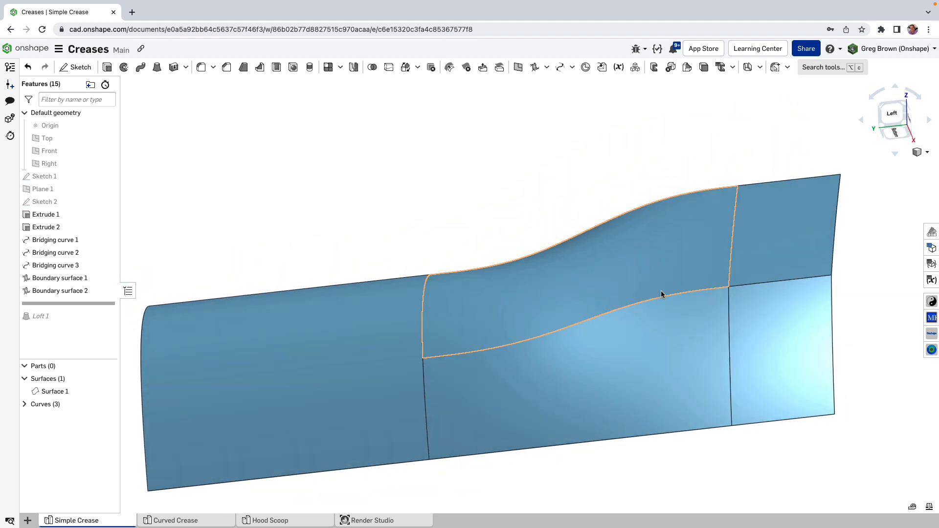
{"action": "mouse_move", "coordinate": [568, 238]}
{"action": "right_mouse_down"}
{"action": "mouse_move", "coordinate": [581, 221]}
{"action": "mouse_move", "coordinate": [579, 240]}
{"action": "right_mouse_up"}
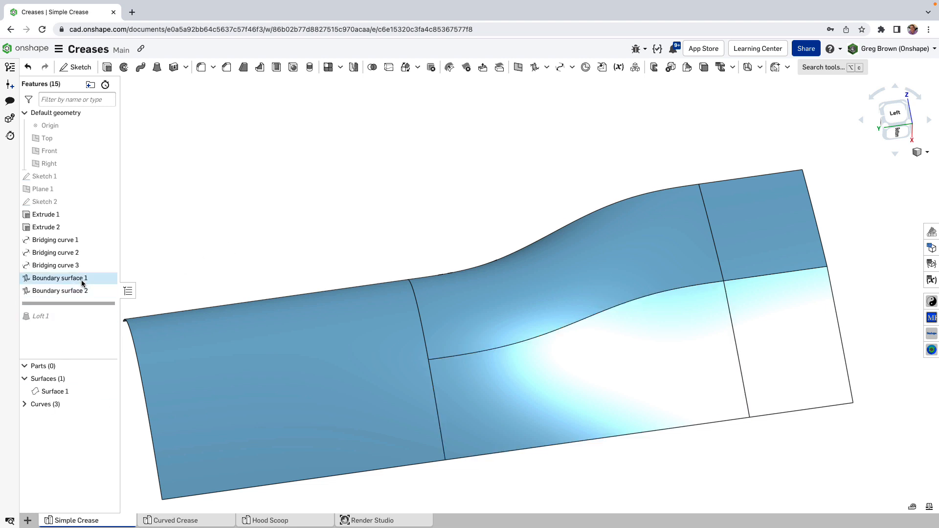
{"action": "right_click", "coordinate": [80, 264]}
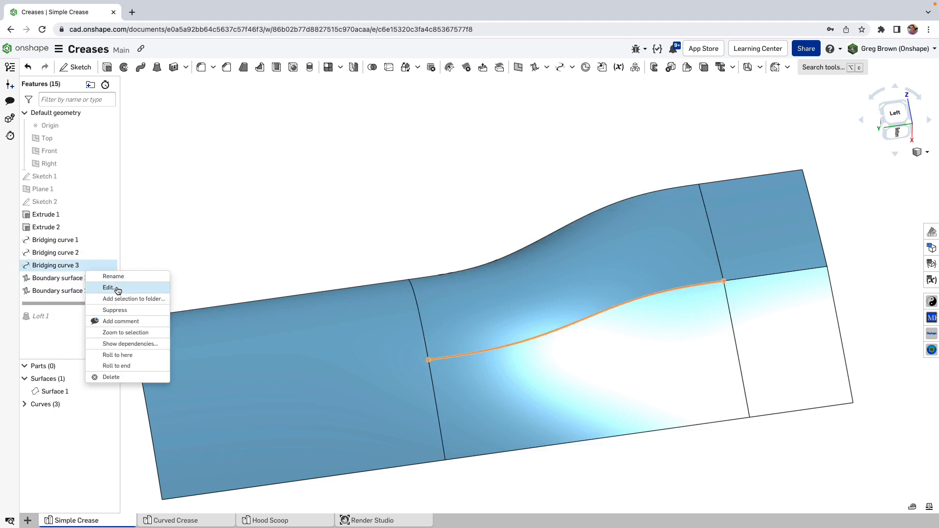
{"action": "left_click", "coordinate": [109, 287]}
{"action": "right_click_drag", "start_coordinate": [491, 199], "coordinate": [481, 221]}
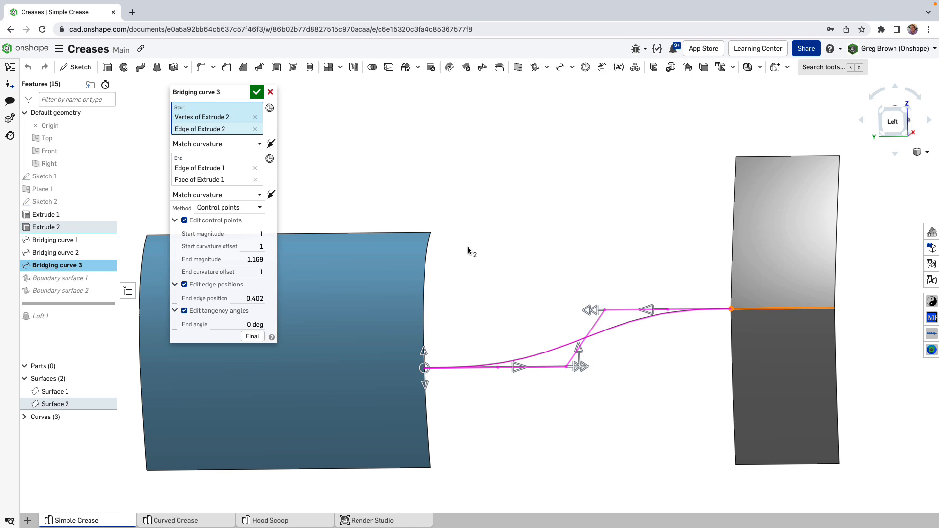
{"action": "left_click", "coordinate": [252, 337]}
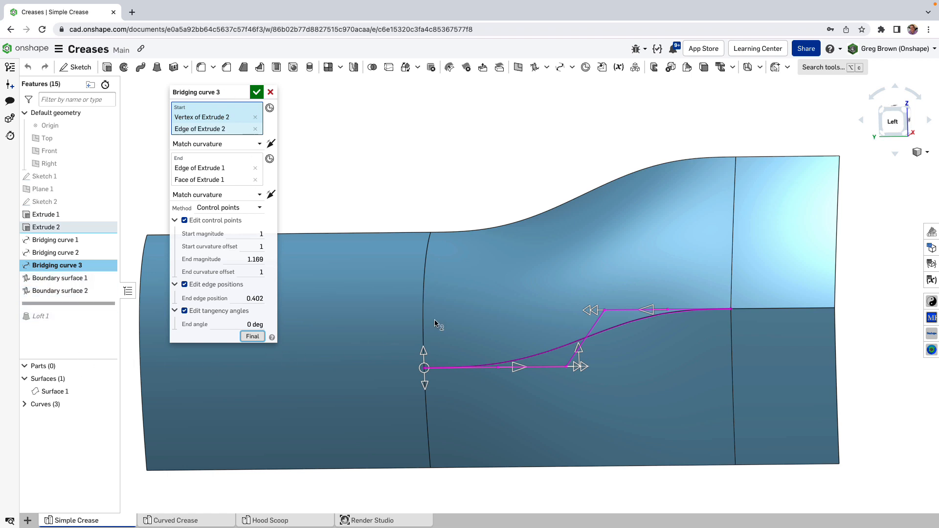
Slide Bridging curve 3's end point back and forth along the Extrude 1 edge, ending at an edge position of about 0.405
{"action": "left_click_drag", "start_coordinate": [427, 353], "coordinate": [438, 299]}
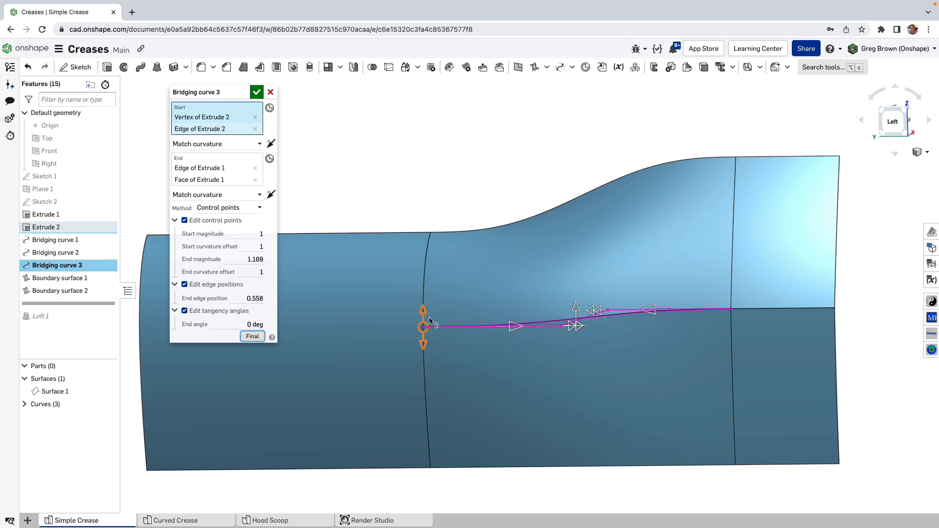
{"action": "left_click_drag", "start_coordinate": [427, 306], "coordinate": [427, 286]}
{"action": "left_click_drag", "start_coordinate": [417, 319], "coordinate": [410, 413]}
{"action": "right_click_drag", "start_coordinate": [477, 354], "coordinate": [569, 293]}
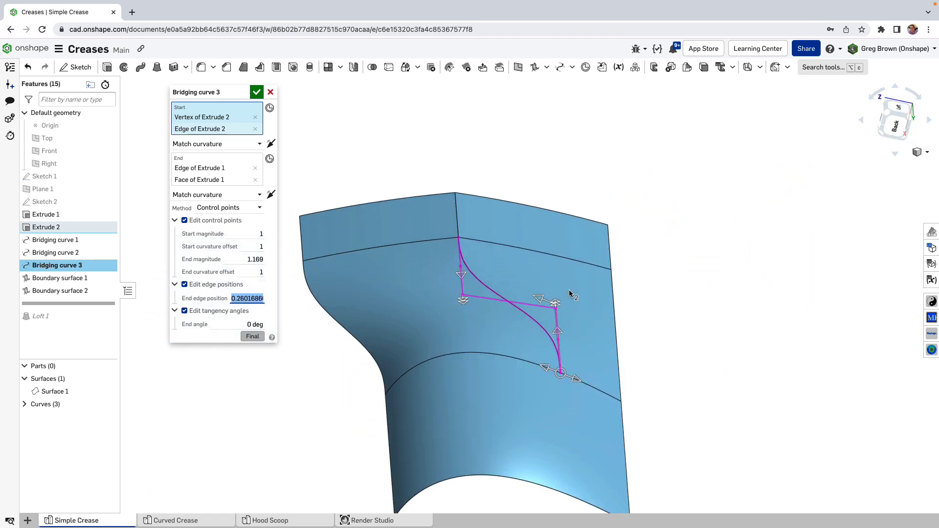
{"action": "left_click_drag", "start_coordinate": [557, 376], "coordinate": [436, 360]}
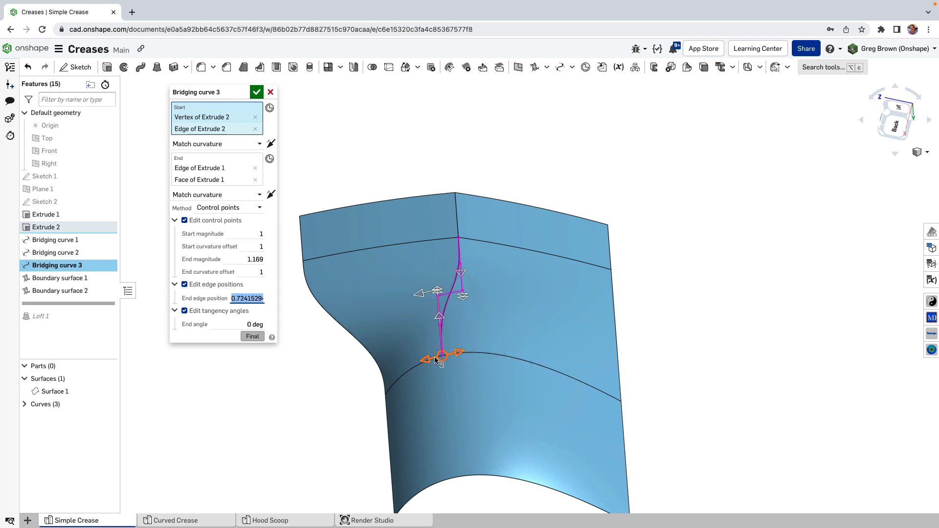
{"action": "left_click_drag", "start_coordinate": [502, 357], "coordinate": [524, 361]}
Show curvature combs on the previewed Bridging curve 3 with curve/surface analysis, and move the analysis dialog clear of the feature settings
{"action": "key", "text": "shift+c"}
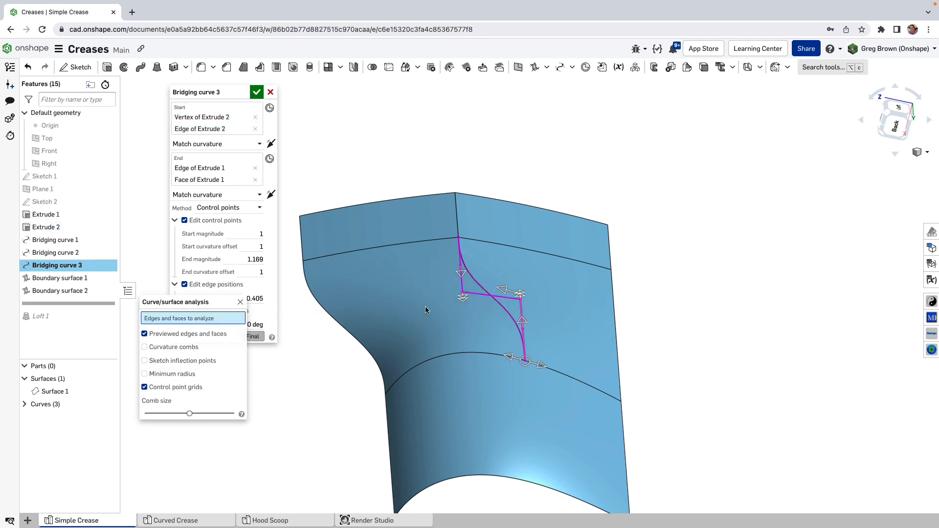
{"action": "left_click", "coordinate": [230, 320]}
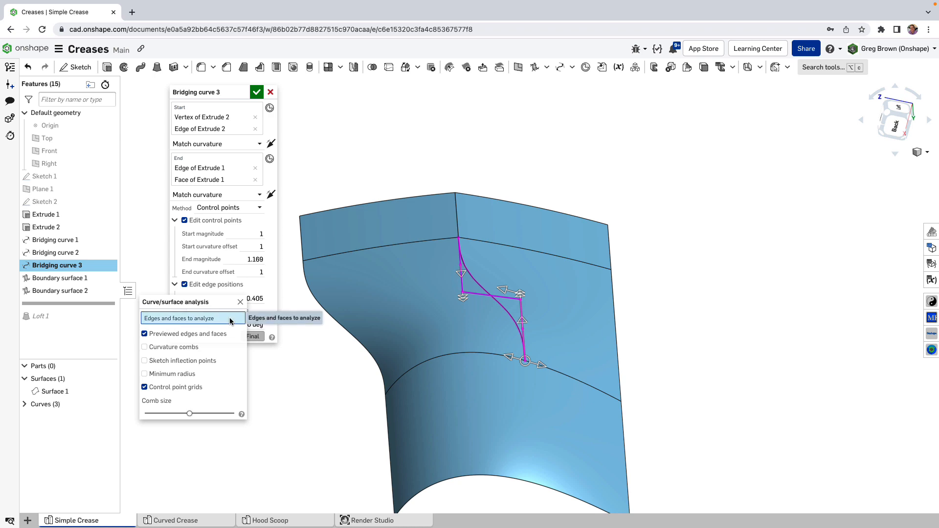
{"action": "right_click_drag", "start_coordinate": [507, 299], "coordinate": [402, 352]}
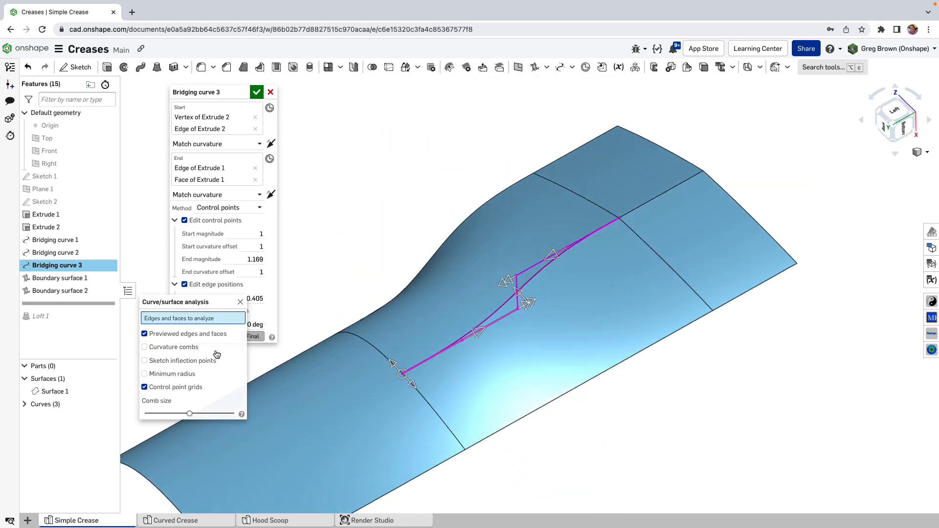
{"action": "left_click", "coordinate": [145, 347]}
{"action": "mouse_move", "coordinate": [527, 302]}
{"action": "right_mouse_down"}
{"action": "mouse_move", "coordinate": [521, 311]}
{"action": "mouse_move", "coordinate": [531, 307]}
{"action": "right_mouse_up"}
{"action": "left_click", "coordinate": [464, 313]}
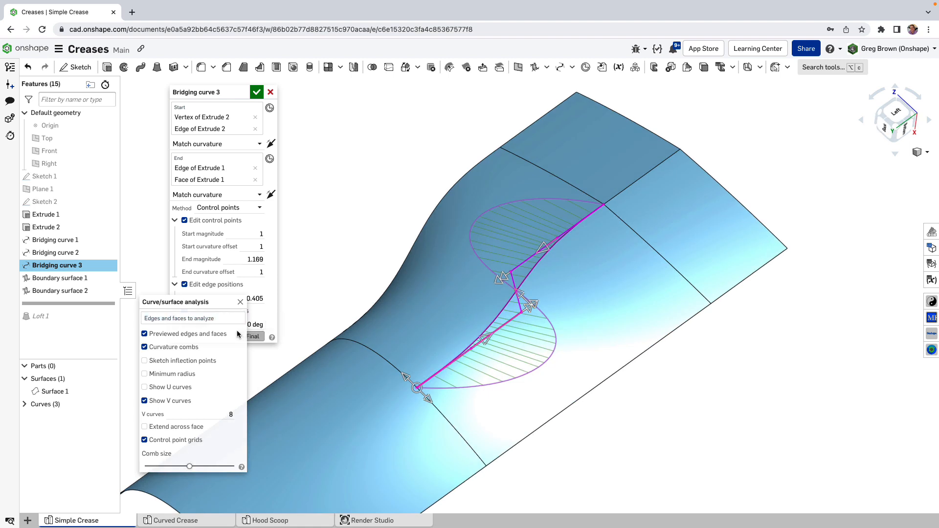
{"action": "left_click", "coordinate": [222, 319]}
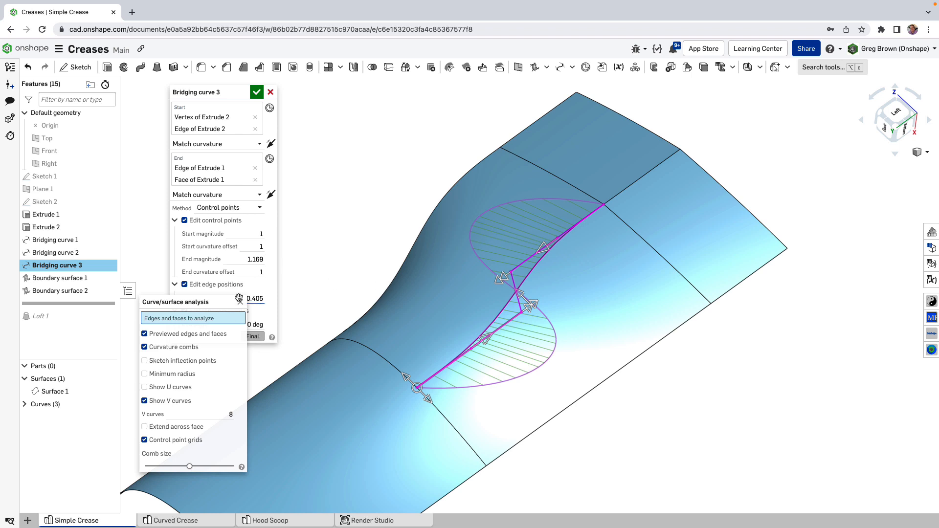
{"action": "left_click_drag", "start_coordinate": [206, 306], "coordinate": [181, 346]}
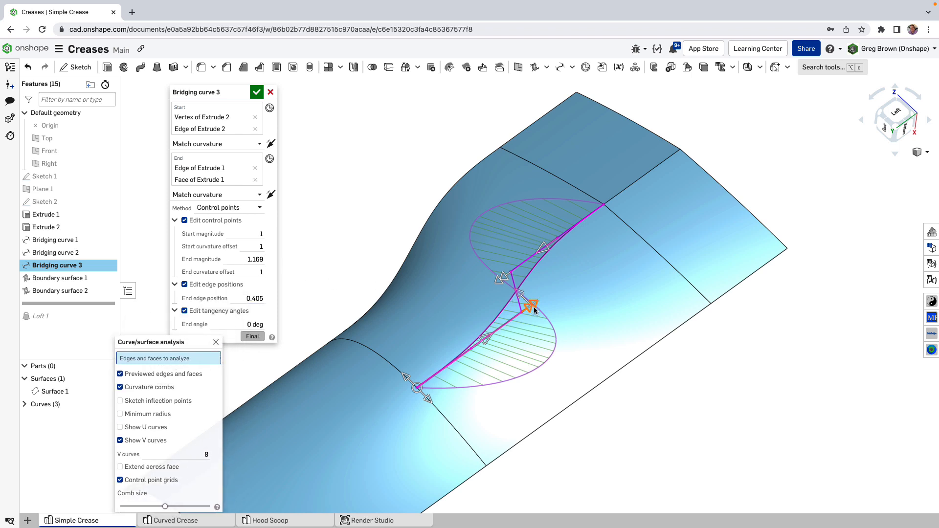
Adjust Bridging curve 3 to start magnitude 1.136, end magnitude 0.822, end curvature offset 0.447, and end edge position about 0.51
{"action": "left_click_drag", "start_coordinate": [531, 306], "coordinate": [544, 250]}
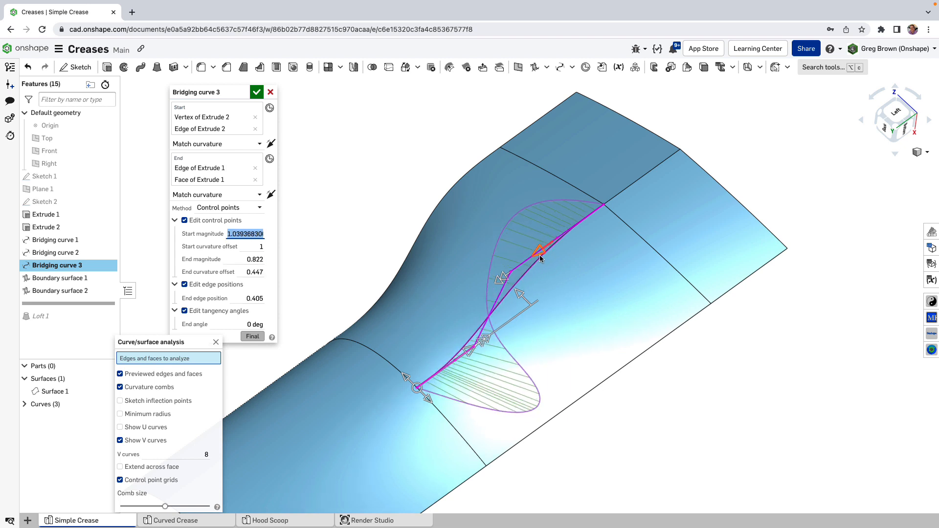
{"action": "left_click_drag", "start_coordinate": [426, 398], "coordinate": [386, 366]}
{"action": "right_click_drag", "start_coordinate": [429, 380], "coordinate": [595, 313]}
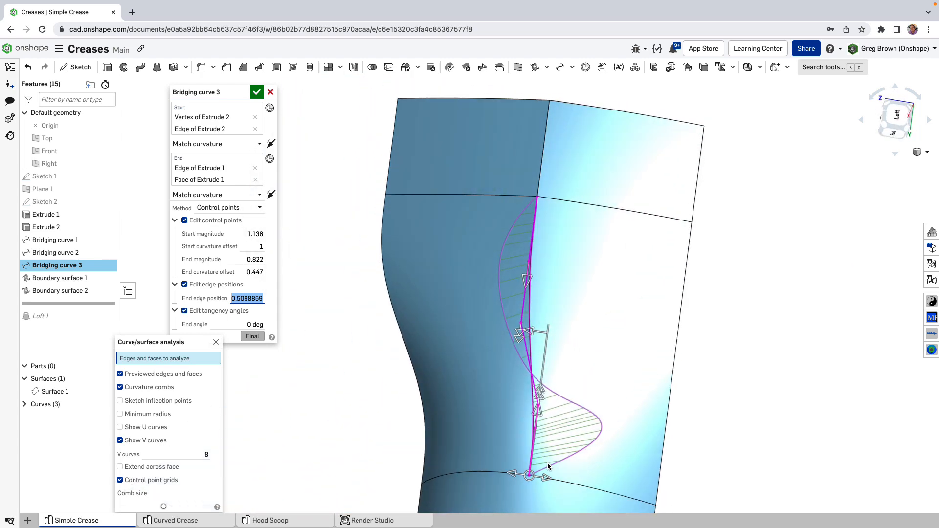
Slide Bridging curve 3's end point along the Extrude 1 edge to an edge position of about 0.288
{"action": "left_click_drag", "start_coordinate": [543, 483], "coordinate": [582, 437]}
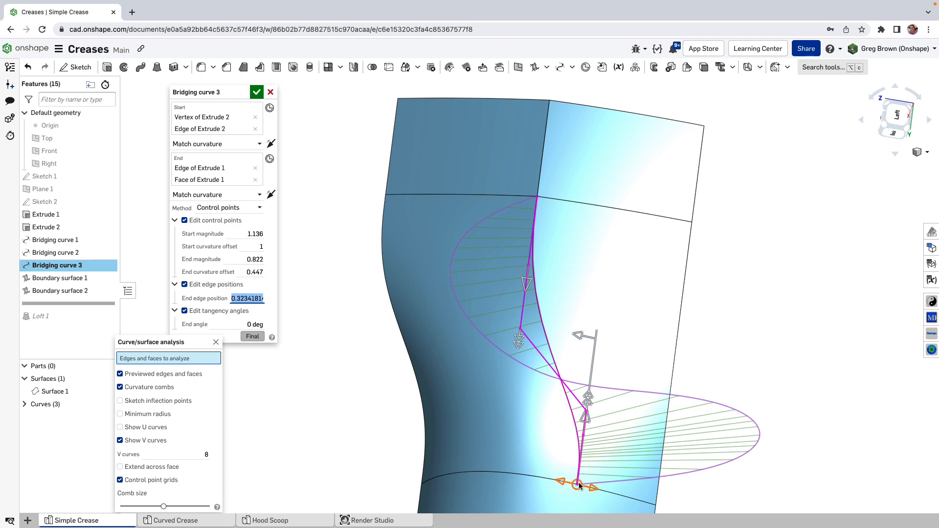
{"action": "mouse_move", "coordinate": [604, 455]}
{"action": "right_mouse_down"}
{"action": "mouse_move", "coordinate": [602, 431]}
{"action": "mouse_move", "coordinate": [603, 474]}
{"action": "right_mouse_up"}
{"action": "middle_click_drag", "start_coordinate": [617, 428], "coordinate": [614, 314]}
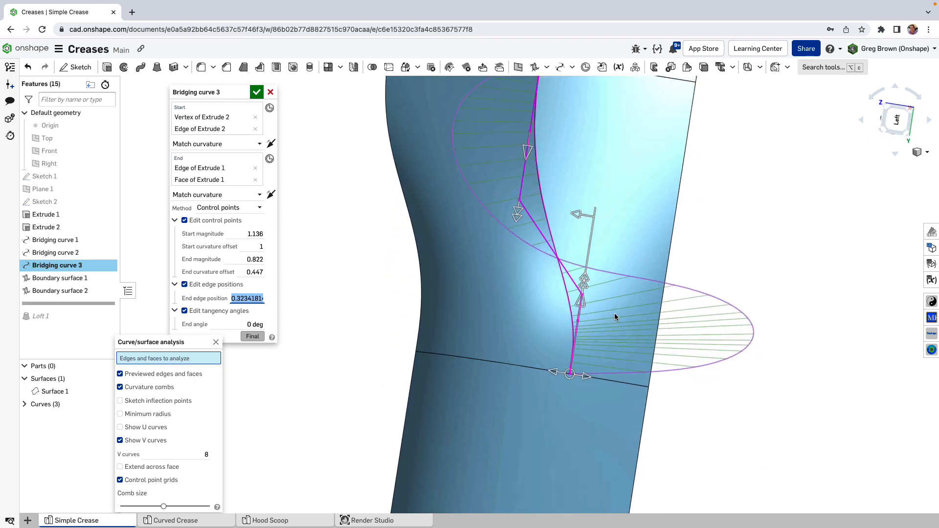
{"action": "right_click_drag", "start_coordinate": [615, 315], "coordinate": [592, 383]}
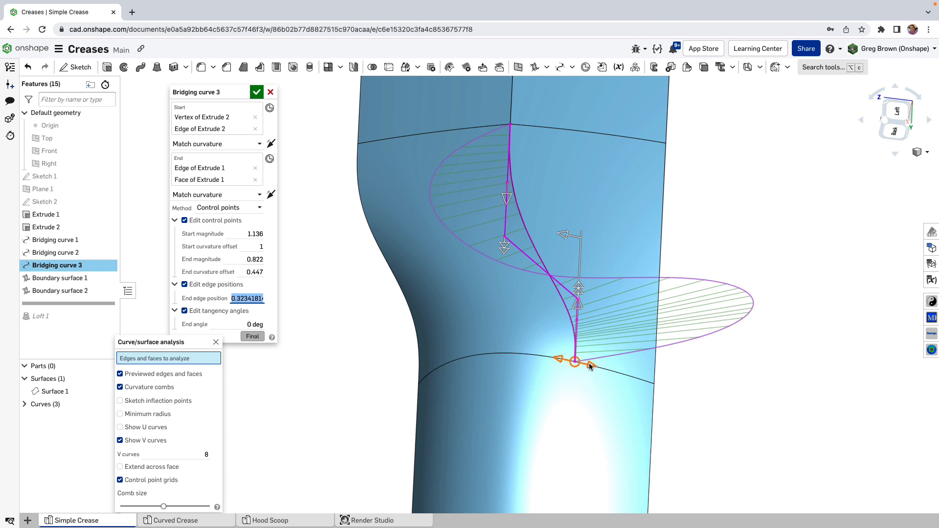
{"action": "left_click_drag", "start_coordinate": [590, 366], "coordinate": [598, 368]}
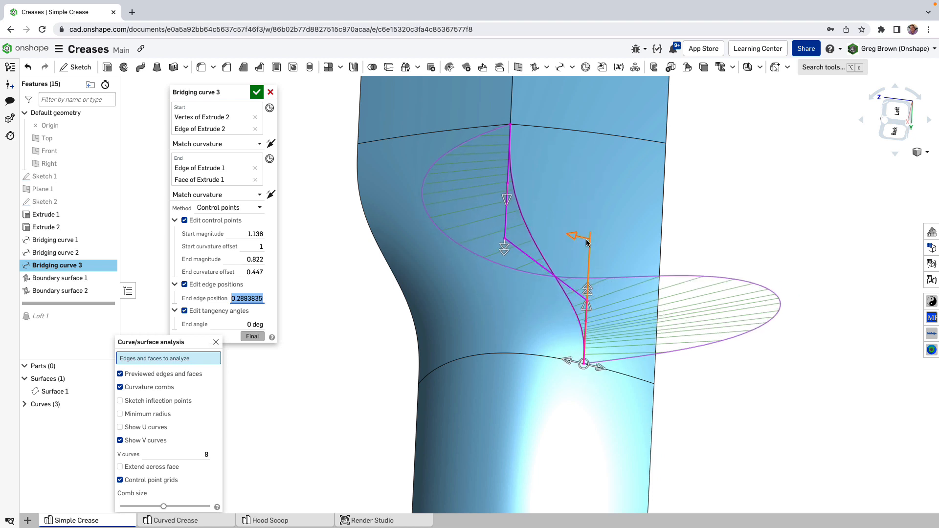
Swing the end tangency angle of Bridging curve 3 to 20 deg and accept the edited curve
{"action": "left_click_drag", "start_coordinate": [575, 239], "coordinate": [535, 240]}
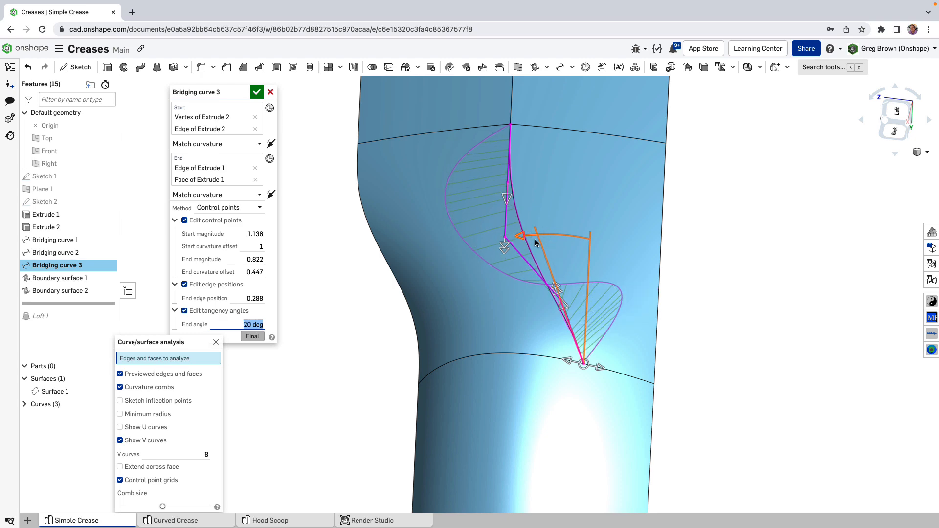
{"action": "right_click_drag", "start_coordinate": [585, 252], "coordinate": [577, 280]}
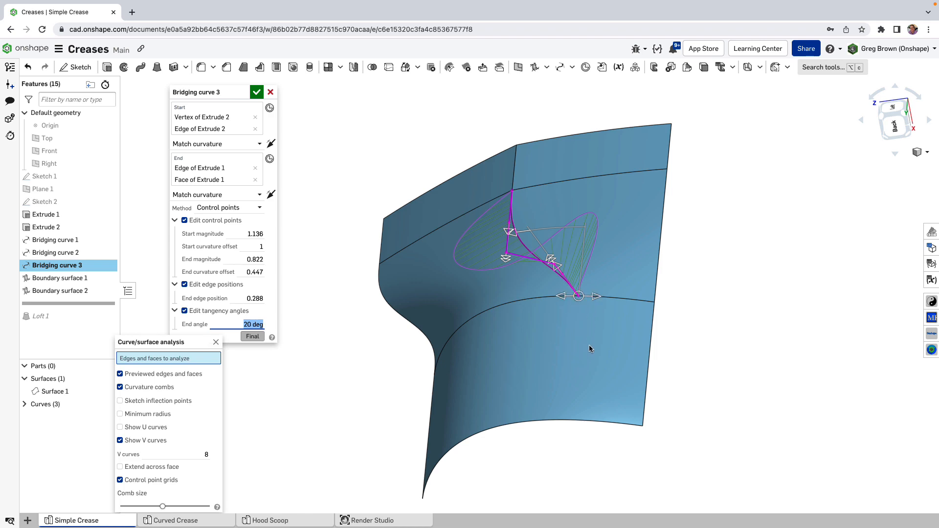
{"action": "right_click_drag", "start_coordinate": [602, 335], "coordinate": [370, 190]}
{"action": "left_click", "coordinate": [257, 92]}
Examine the rebuilt crease and the flow of both boundary surfaces into the extruded surfaces from several angles
{"action": "scroll", "coordinate": [447, 322], "scroll_direction": "down", "scroll_amount": 8}
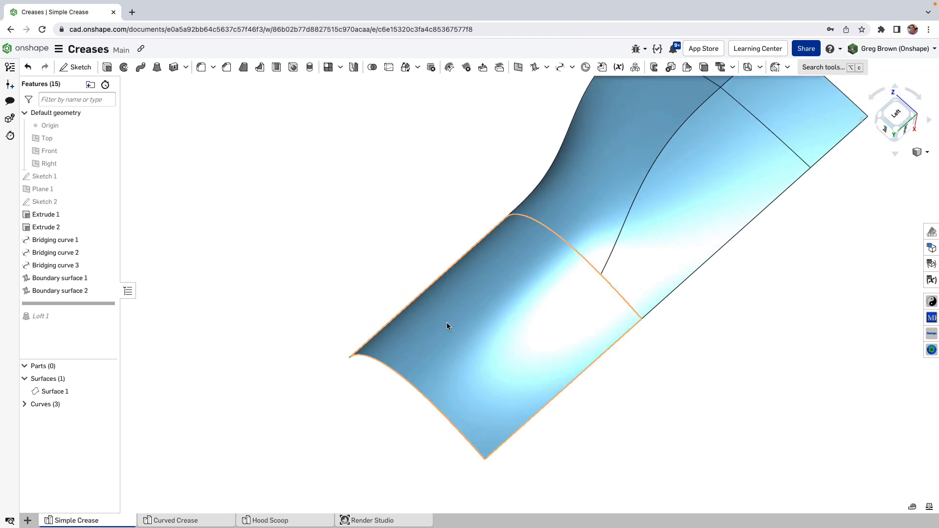
{"action": "right_click_drag", "start_coordinate": [573, 284], "coordinate": [629, 293]}
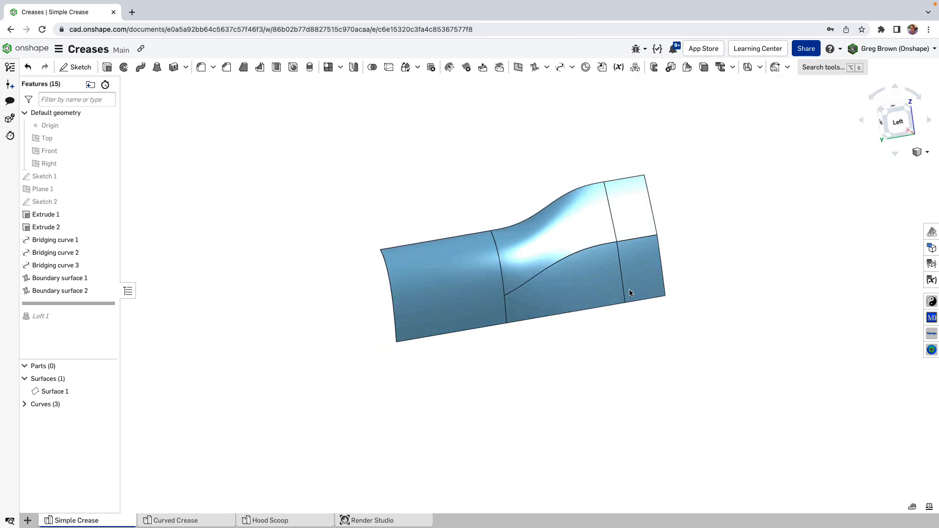
{"action": "scroll", "coordinate": [592, 236], "scroll_direction": "up", "scroll_amount": 8}
{"action": "scroll", "coordinate": [631, 331], "scroll_direction": "down", "scroll_amount": 3}
{"action": "mouse_move", "coordinate": [631, 331]}
{"action": "right_mouse_down"}
{"action": "mouse_move", "coordinate": [560, 335]}
{"action": "mouse_move", "coordinate": [634, 326]}
{"action": "mouse_move", "coordinate": [654, 266]}
{"action": "mouse_move", "coordinate": [652, 315]}
{"action": "mouse_move", "coordinate": [658, 280]}
{"action": "mouse_move", "coordinate": [636, 327]}
{"action": "right_mouse_up"}
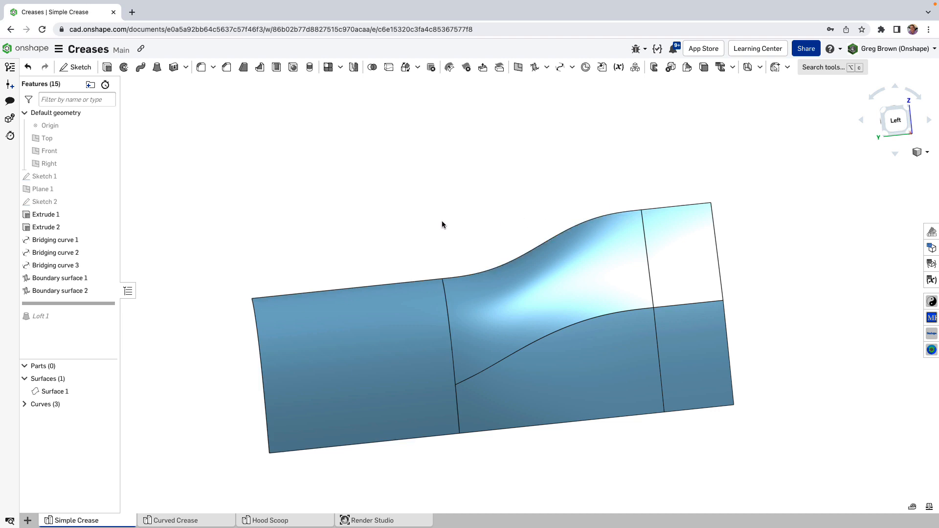
{"action": "right_click_drag", "start_coordinate": [442, 224], "coordinate": [447, 241]}
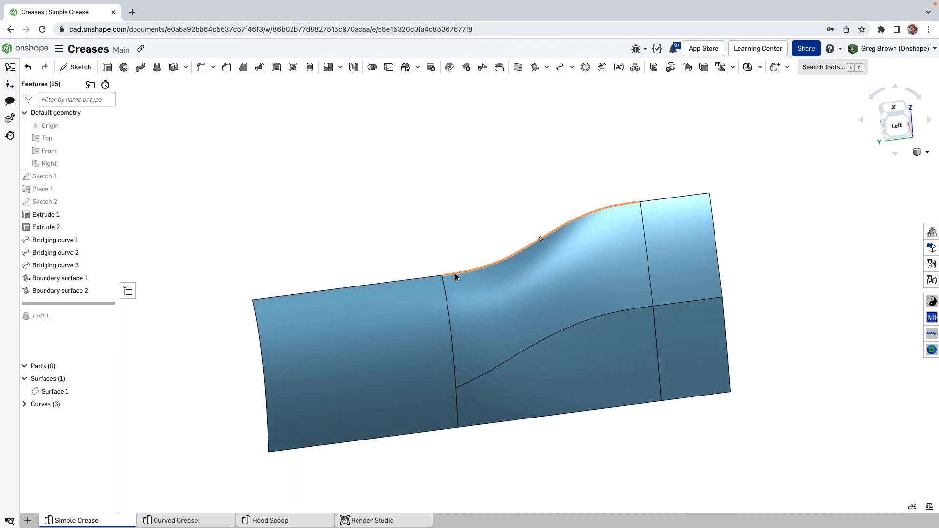
{"action": "mouse_move", "coordinate": [479, 244]}
{"action": "right_mouse_down"}
{"action": "mouse_move", "coordinate": [498, 245]}
{"action": "mouse_move", "coordinate": [484, 246]}
{"action": "right_mouse_up"}
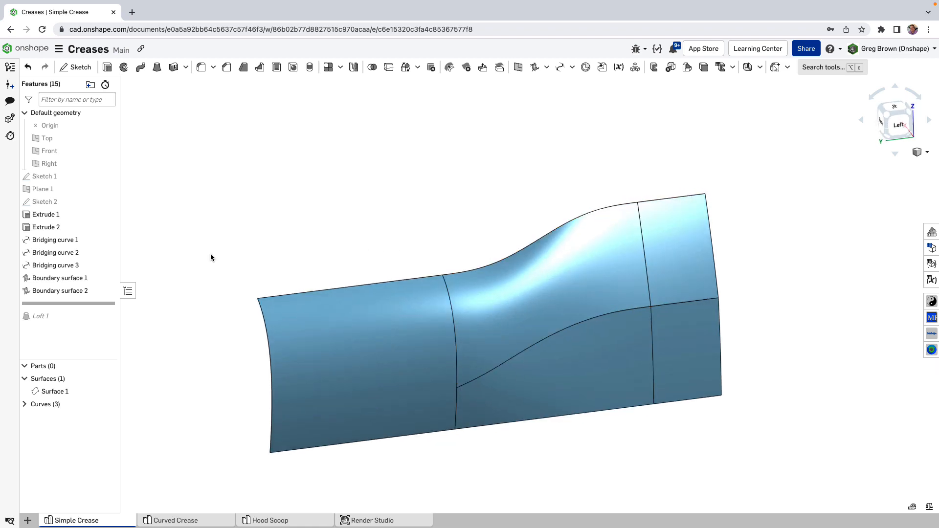
Run curve/surface analysis on the Boundary surface 1 face, toggling its control point grid and curvature combs off and on
{"action": "left_click", "coordinate": [513, 302]}
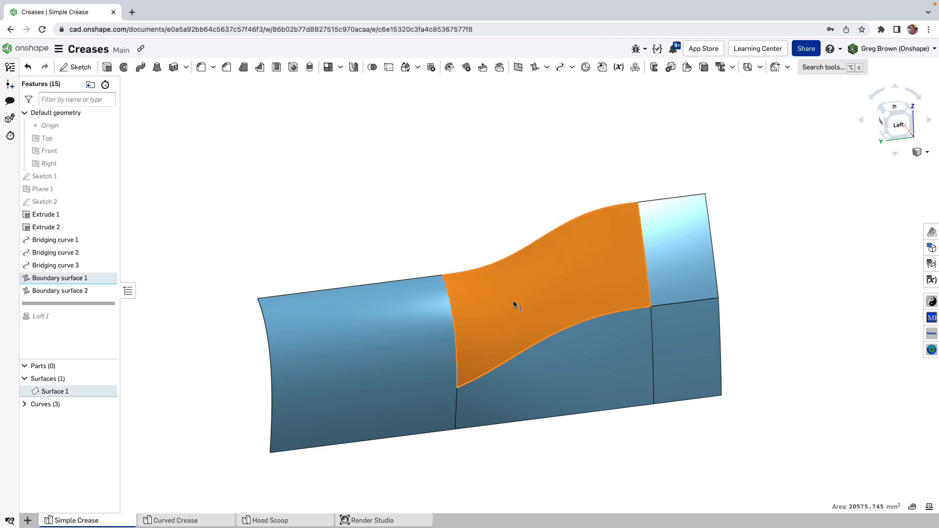
{"action": "key", "text": "shift+c"}
{"action": "right_click_drag", "start_coordinate": [475, 275], "coordinate": [441, 282]}
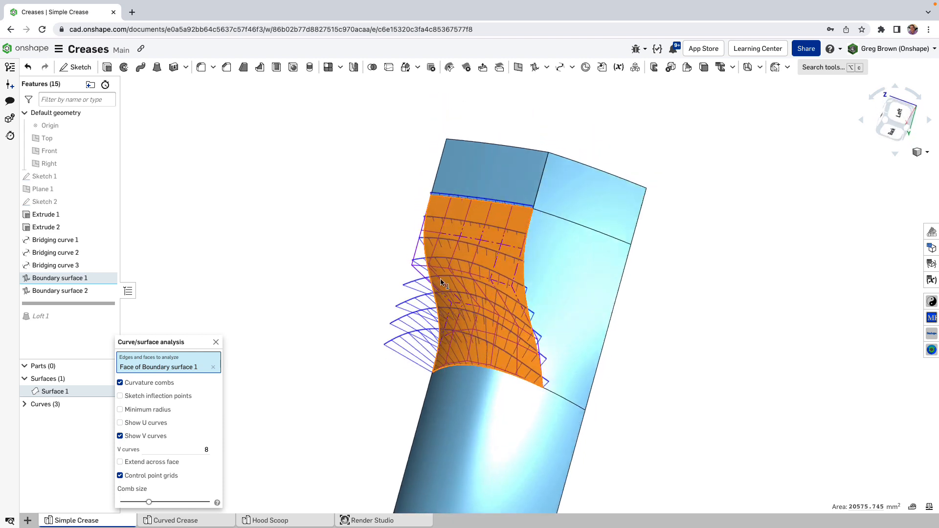
{"action": "left_click", "coordinate": [142, 475]}
{"action": "left_click", "coordinate": [142, 476]}
{"action": "left_click", "coordinate": [152, 387]}
{"action": "left_click", "coordinate": [152, 386]}
Include the Boundary surface 2 face in the analysis, inspect the combs and grids across the crease, and close the analysis
{"action": "left_click", "coordinate": [611, 284]}
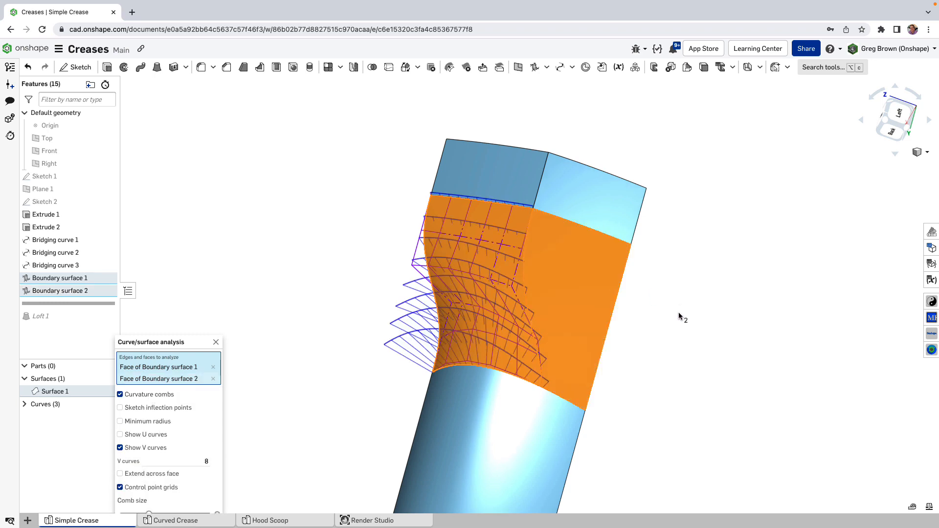
{"action": "right_click_drag", "start_coordinate": [679, 326], "coordinate": [614, 378]}
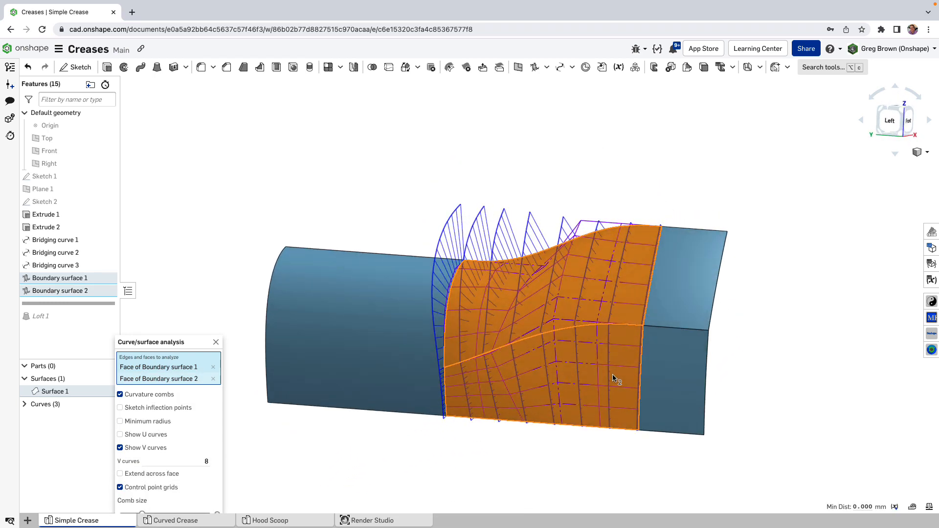
{"action": "left_click", "coordinate": [216, 343]}
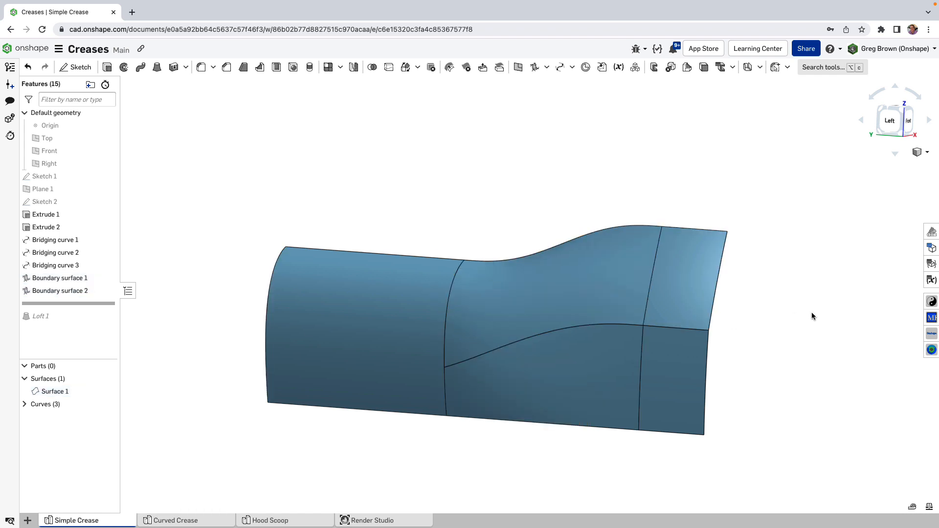
Check the reflections across the crease with zebra stripes at a stripe count of 50, and exit the visualization
{"action": "left_click", "coordinate": [928, 153]}
{"action": "mouse_move", "coordinate": [902, 319]}
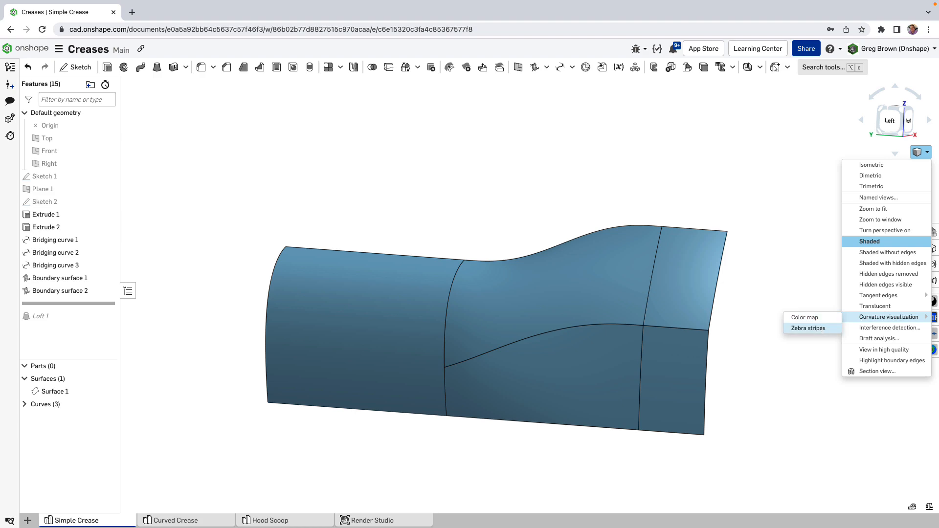
{"action": "left_click", "coordinate": [831, 326]}
{"action": "mouse_move", "coordinate": [652, 348]}
{"action": "right_mouse_down"}
{"action": "mouse_move", "coordinate": [652, 363]}
{"action": "mouse_move", "coordinate": [650, 350]}
{"action": "right_mouse_up"}
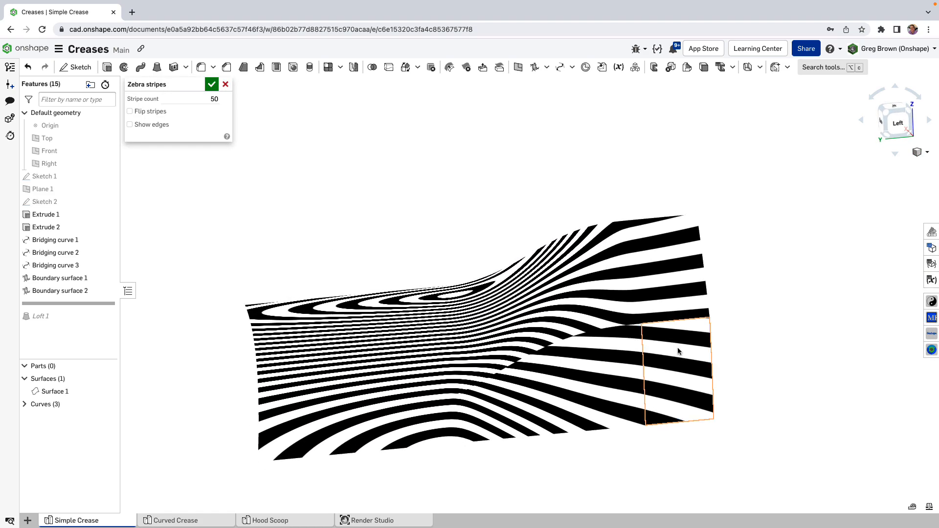
{"action": "left_click", "coordinate": [226, 84]}
{"action": "mouse_move", "coordinate": [451, 177]}
{"action": "right_mouse_down"}
{"action": "mouse_move", "coordinate": [453, 157]}
{"action": "mouse_move", "coordinate": [453, 171]}
{"action": "right_mouse_up"}
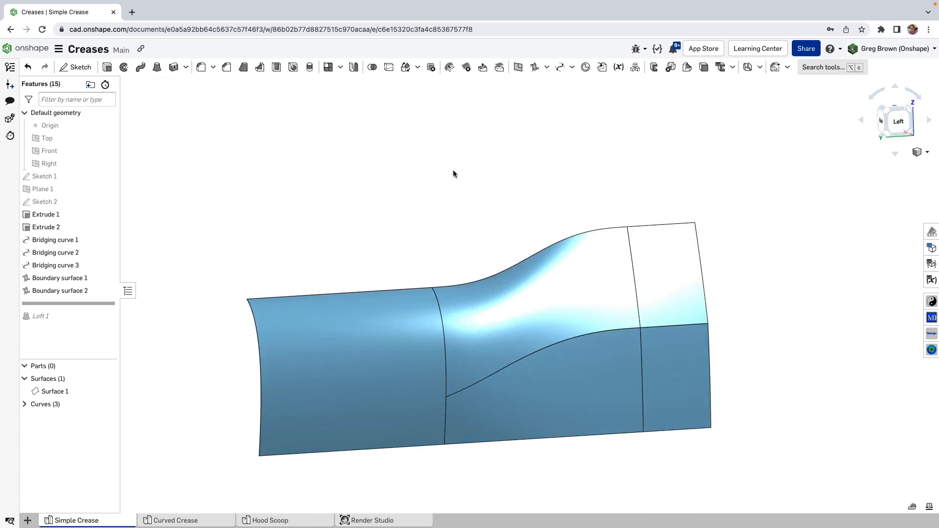
{"action": "right_click_drag", "start_coordinate": [502, 192], "coordinate": [535, 228]}
{"action": "scroll", "coordinate": [515, 228], "scroll_direction": "up", "scroll_amount": 4}
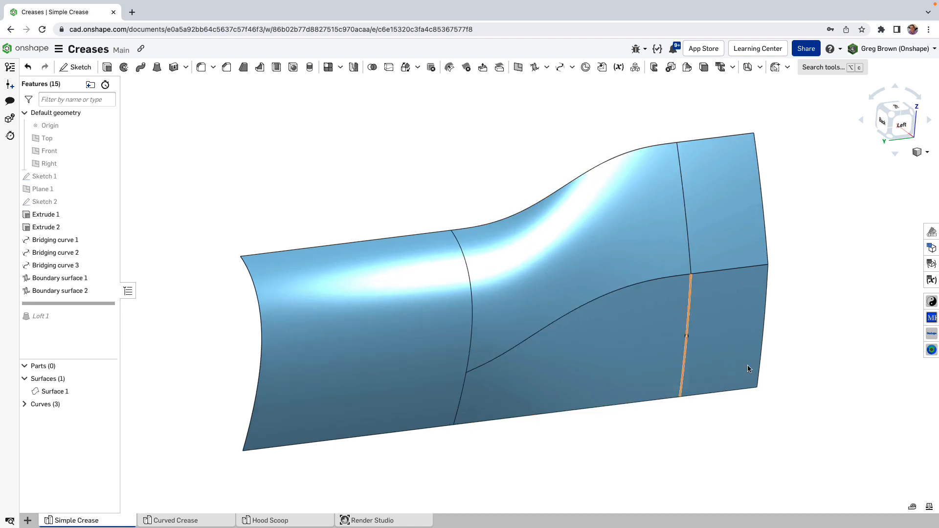
{"action": "right_click_drag", "start_coordinate": [835, 347], "coordinate": [829, 343]}
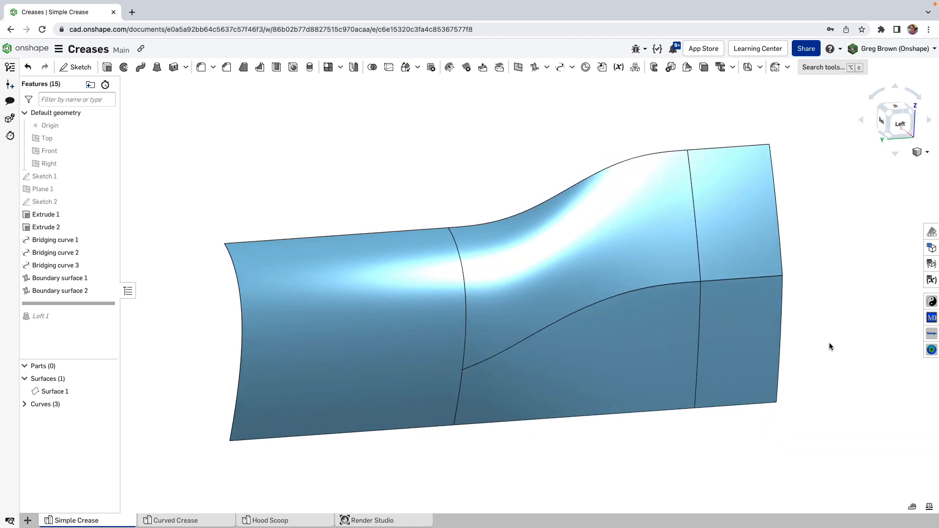